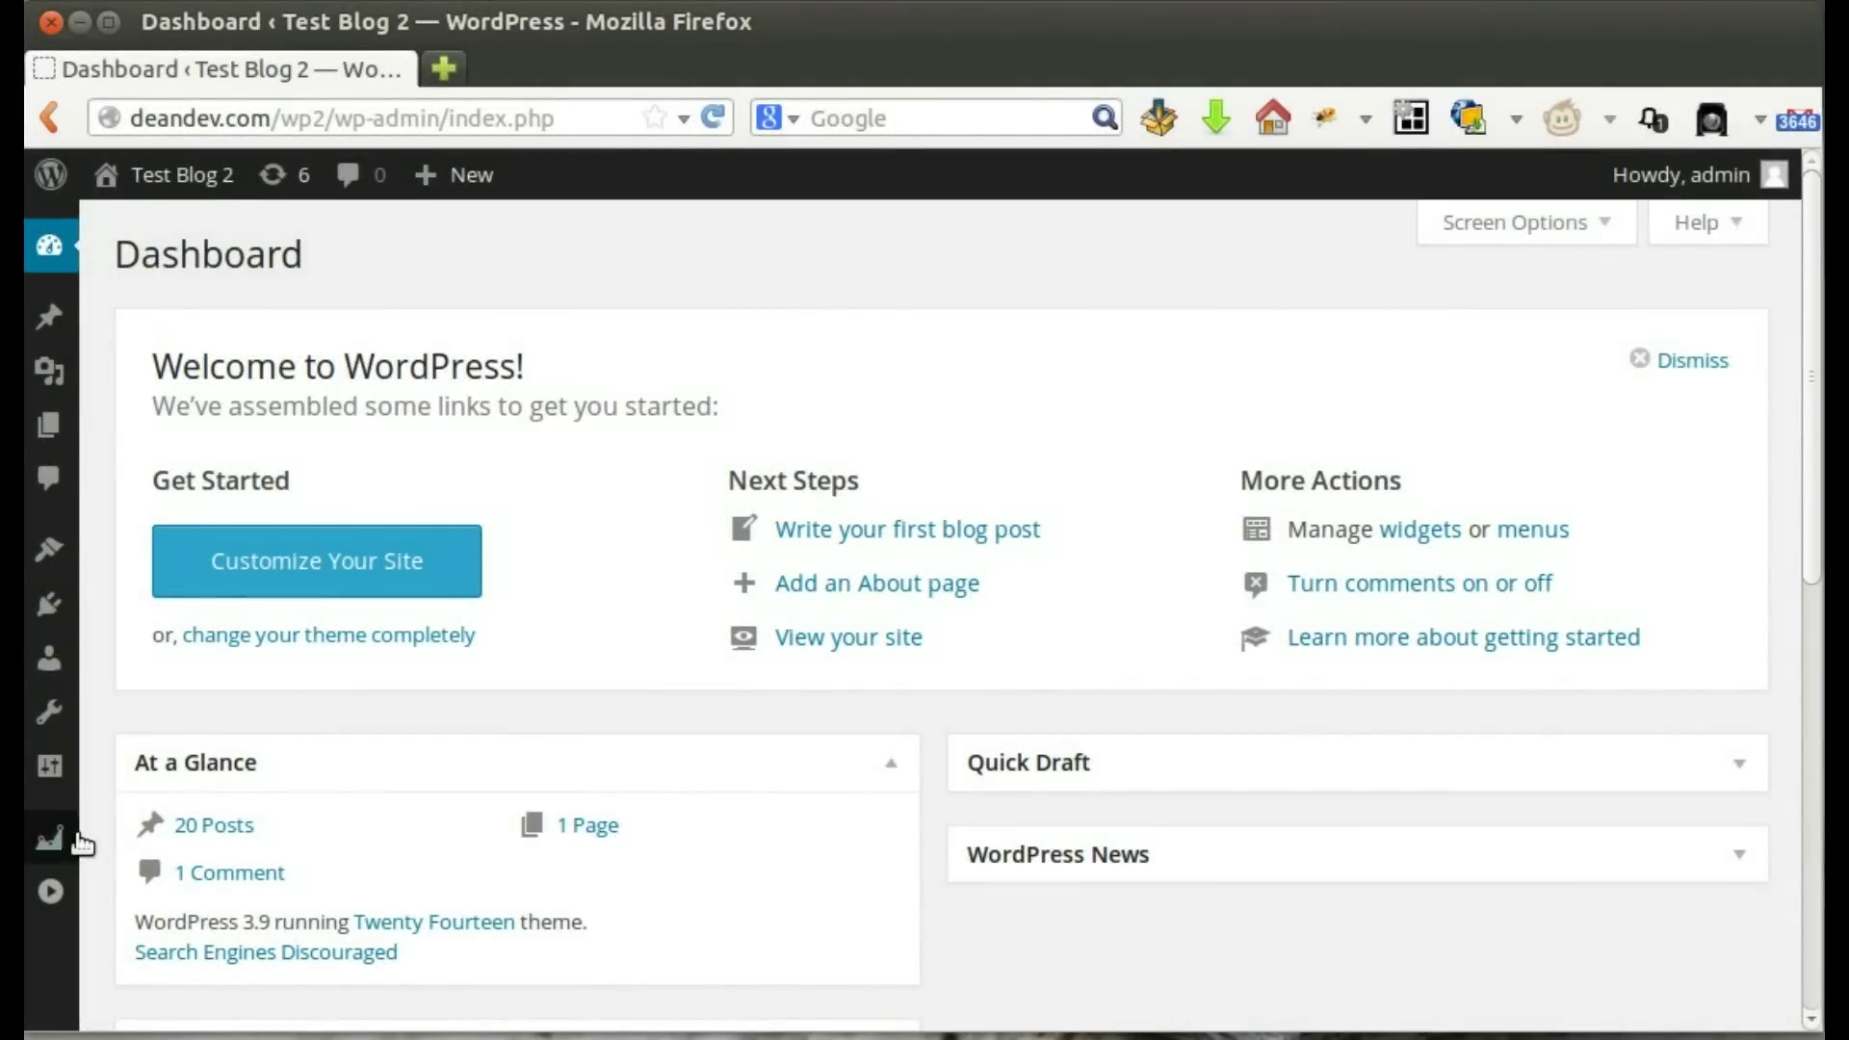
Open the WP Rankie plugin's Dashboard from the WordPress admin sidebar
{"action": "mouse_move", "coordinate": [57, 838]}
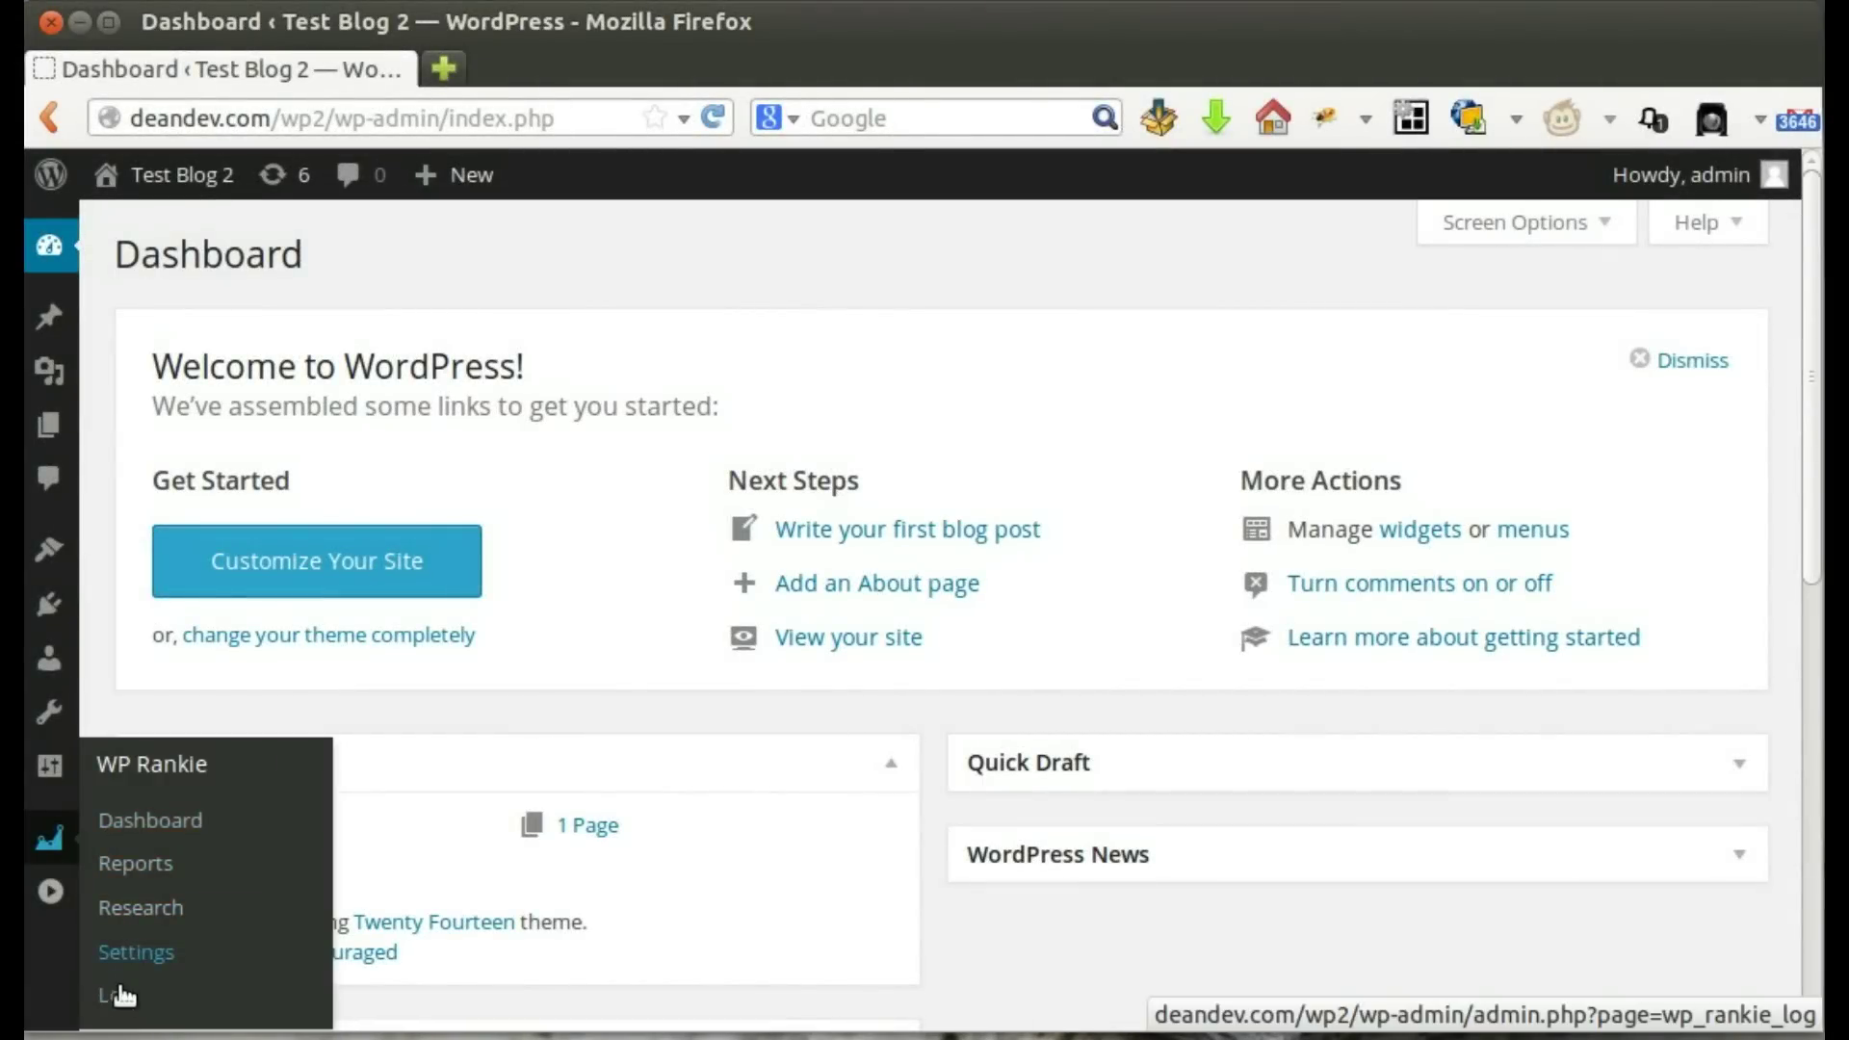
{"action": "left_click", "coordinate": [151, 830]}
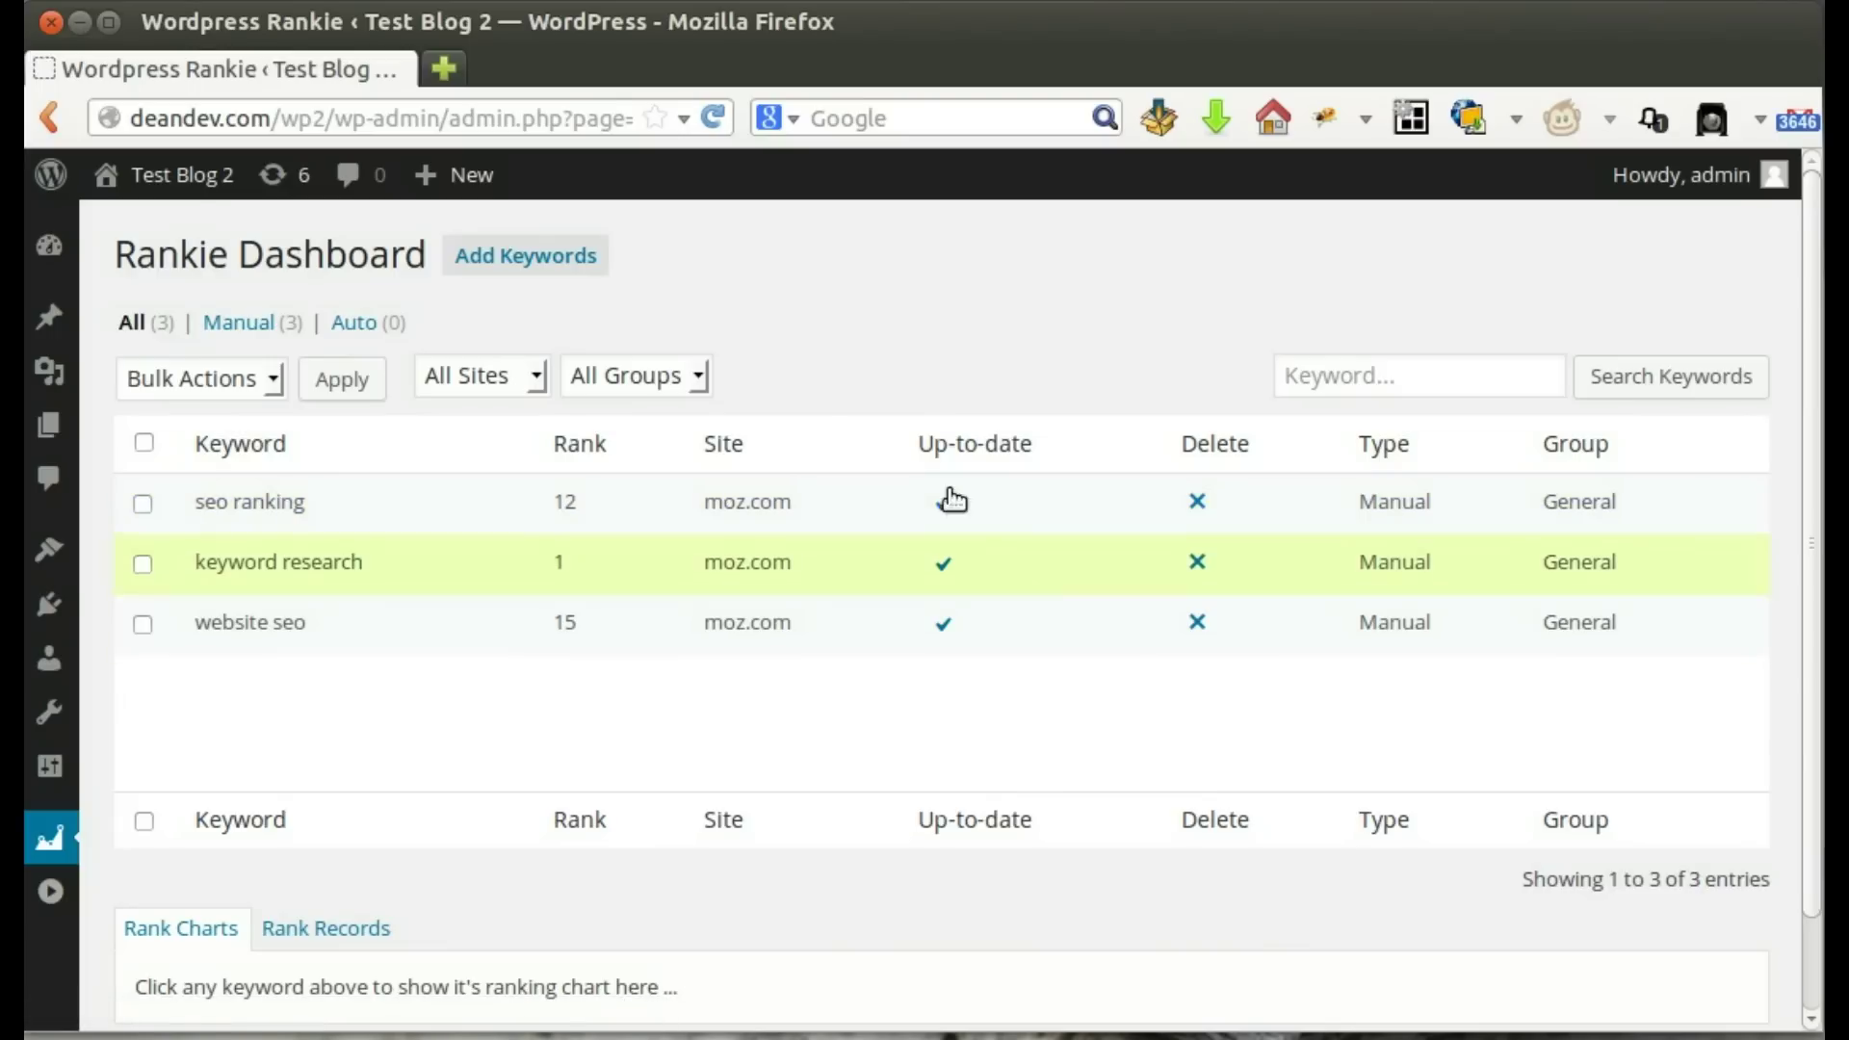
Start a new keyword entry for site moz.com with keywords 'seo' and 'seo campaign'
{"action": "left_click", "coordinate": [570, 258]}
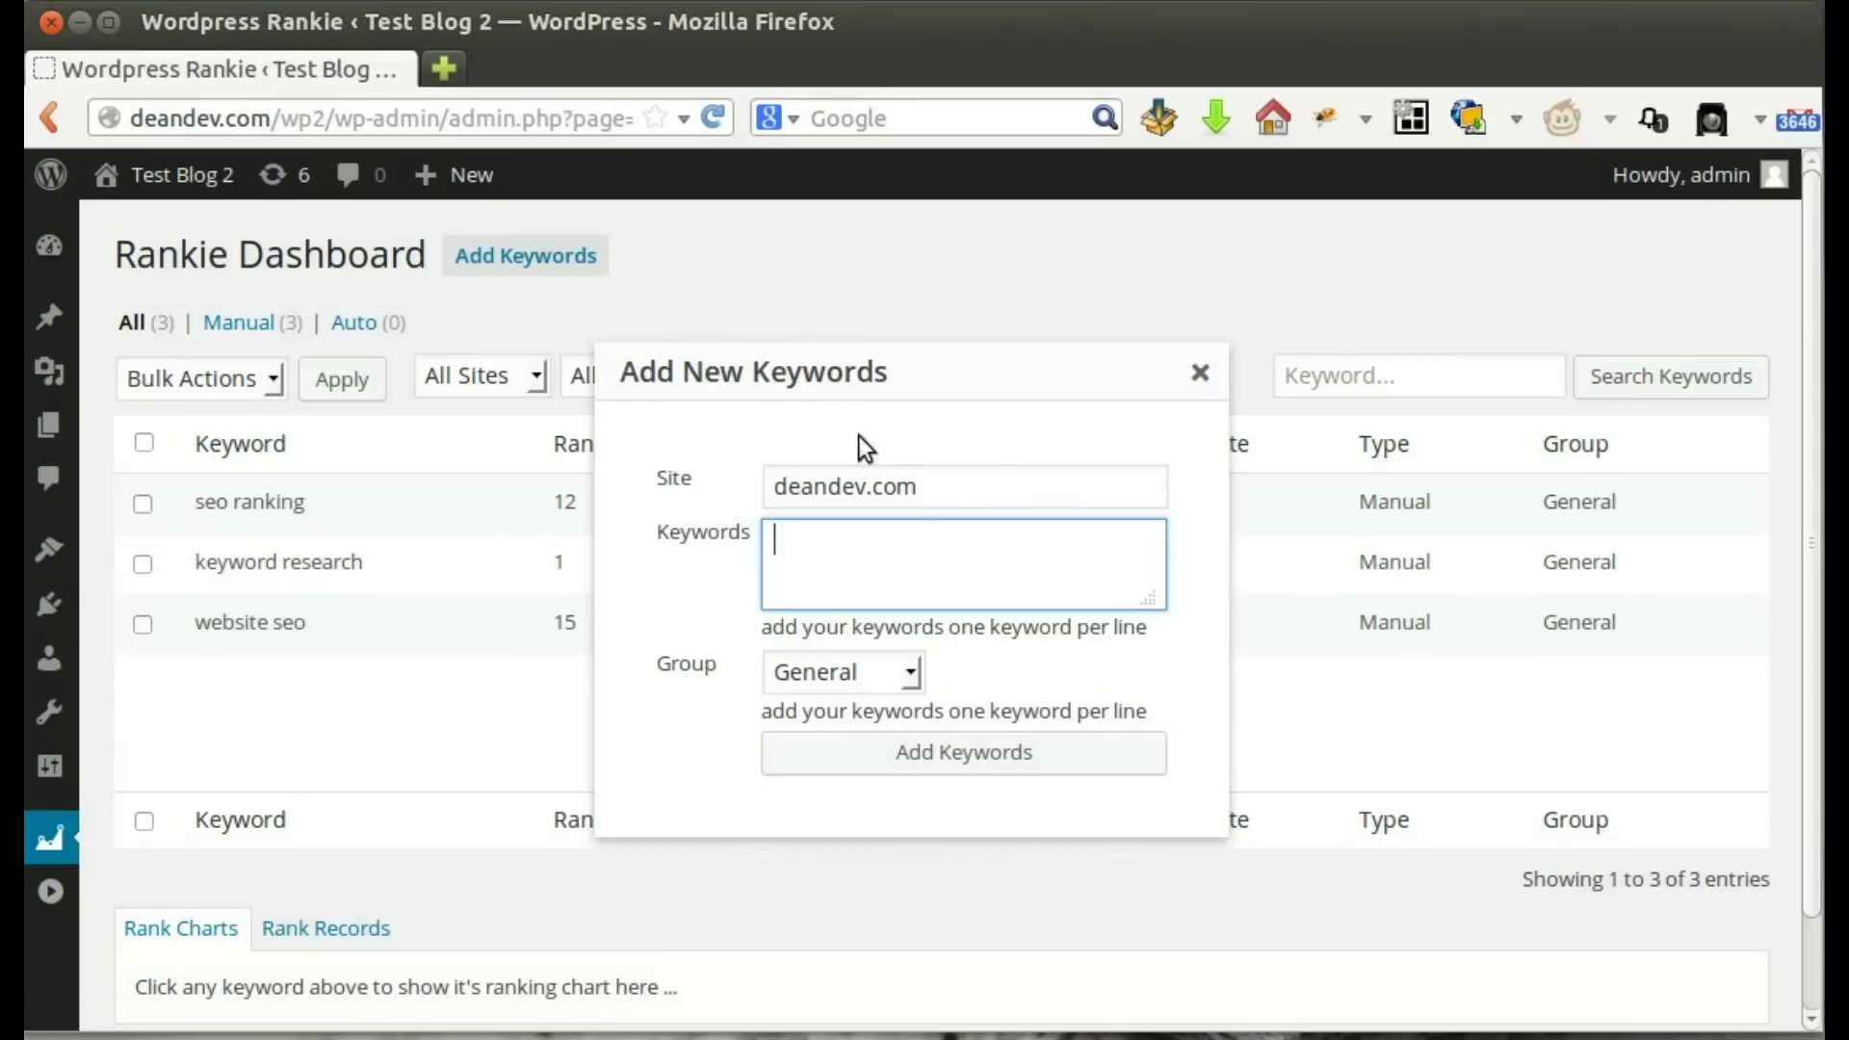
{"action": "triple_click", "coordinate": [917, 494]}
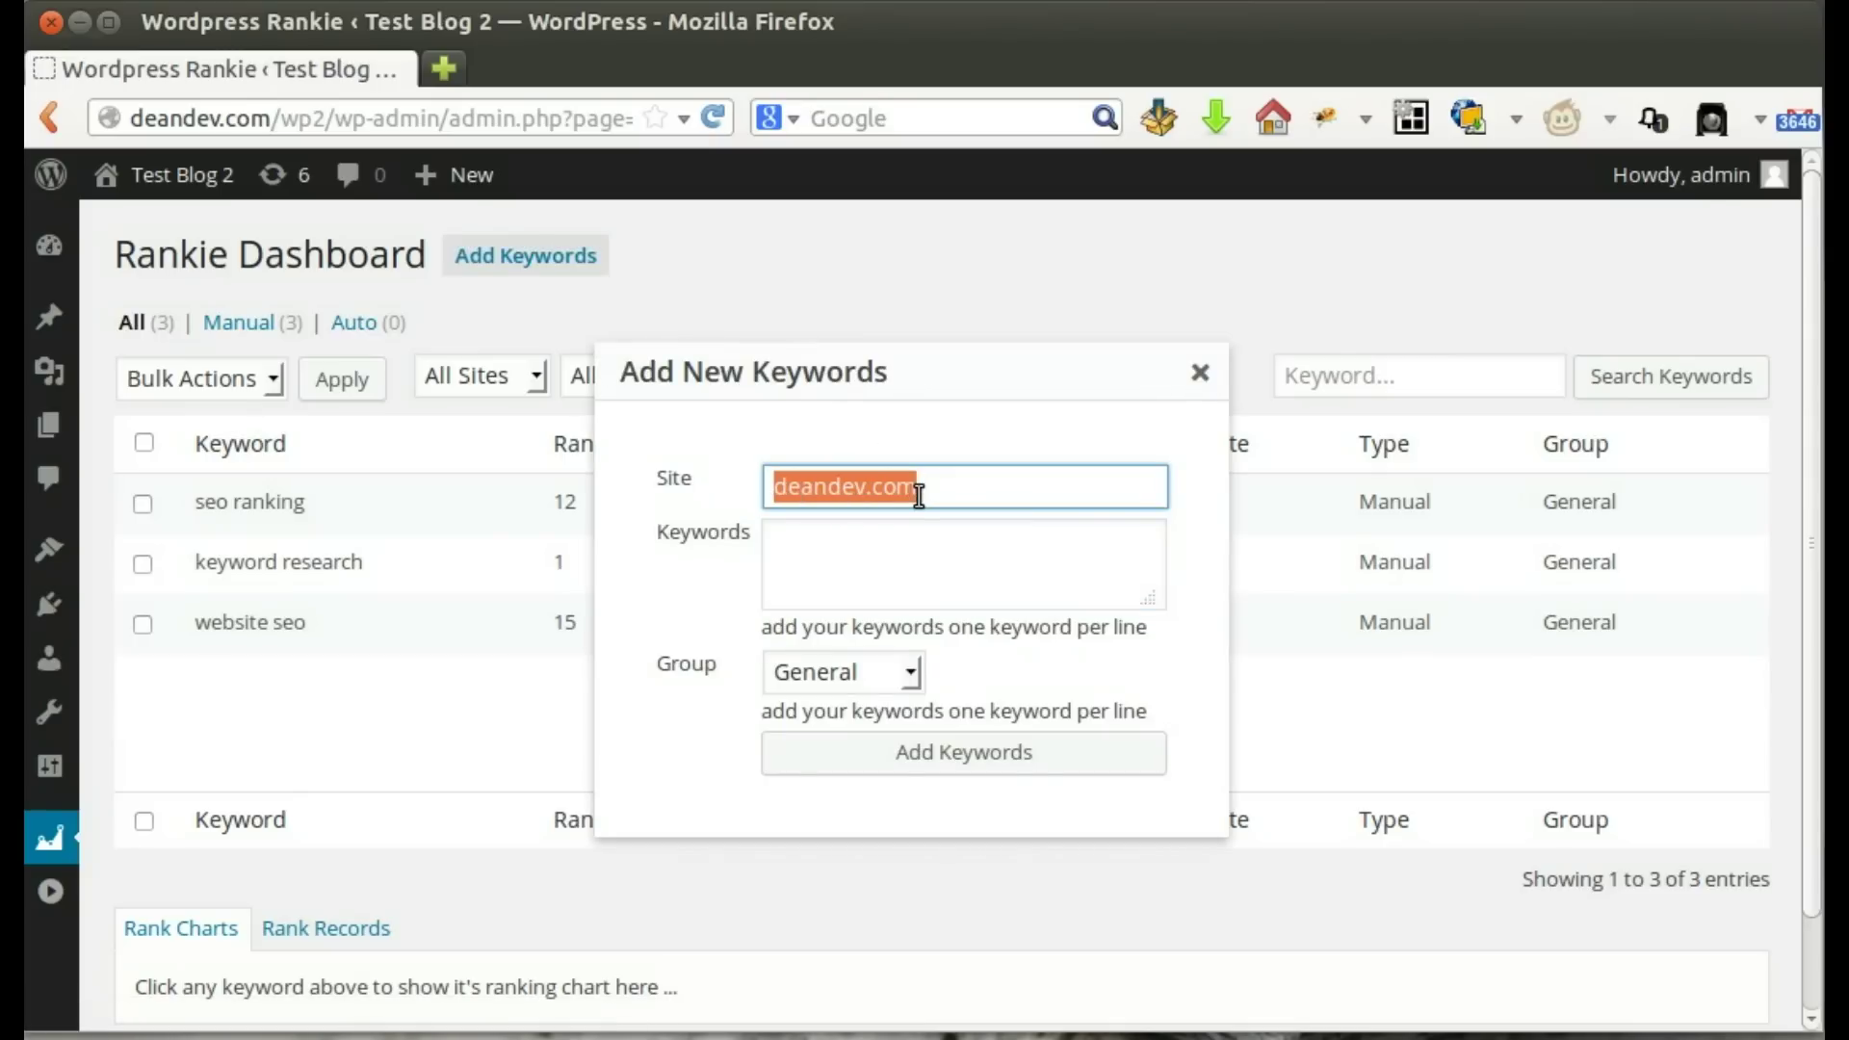
{"action": "type", "text": "moz.com"}
{"action": "key", "text": "Tab"}
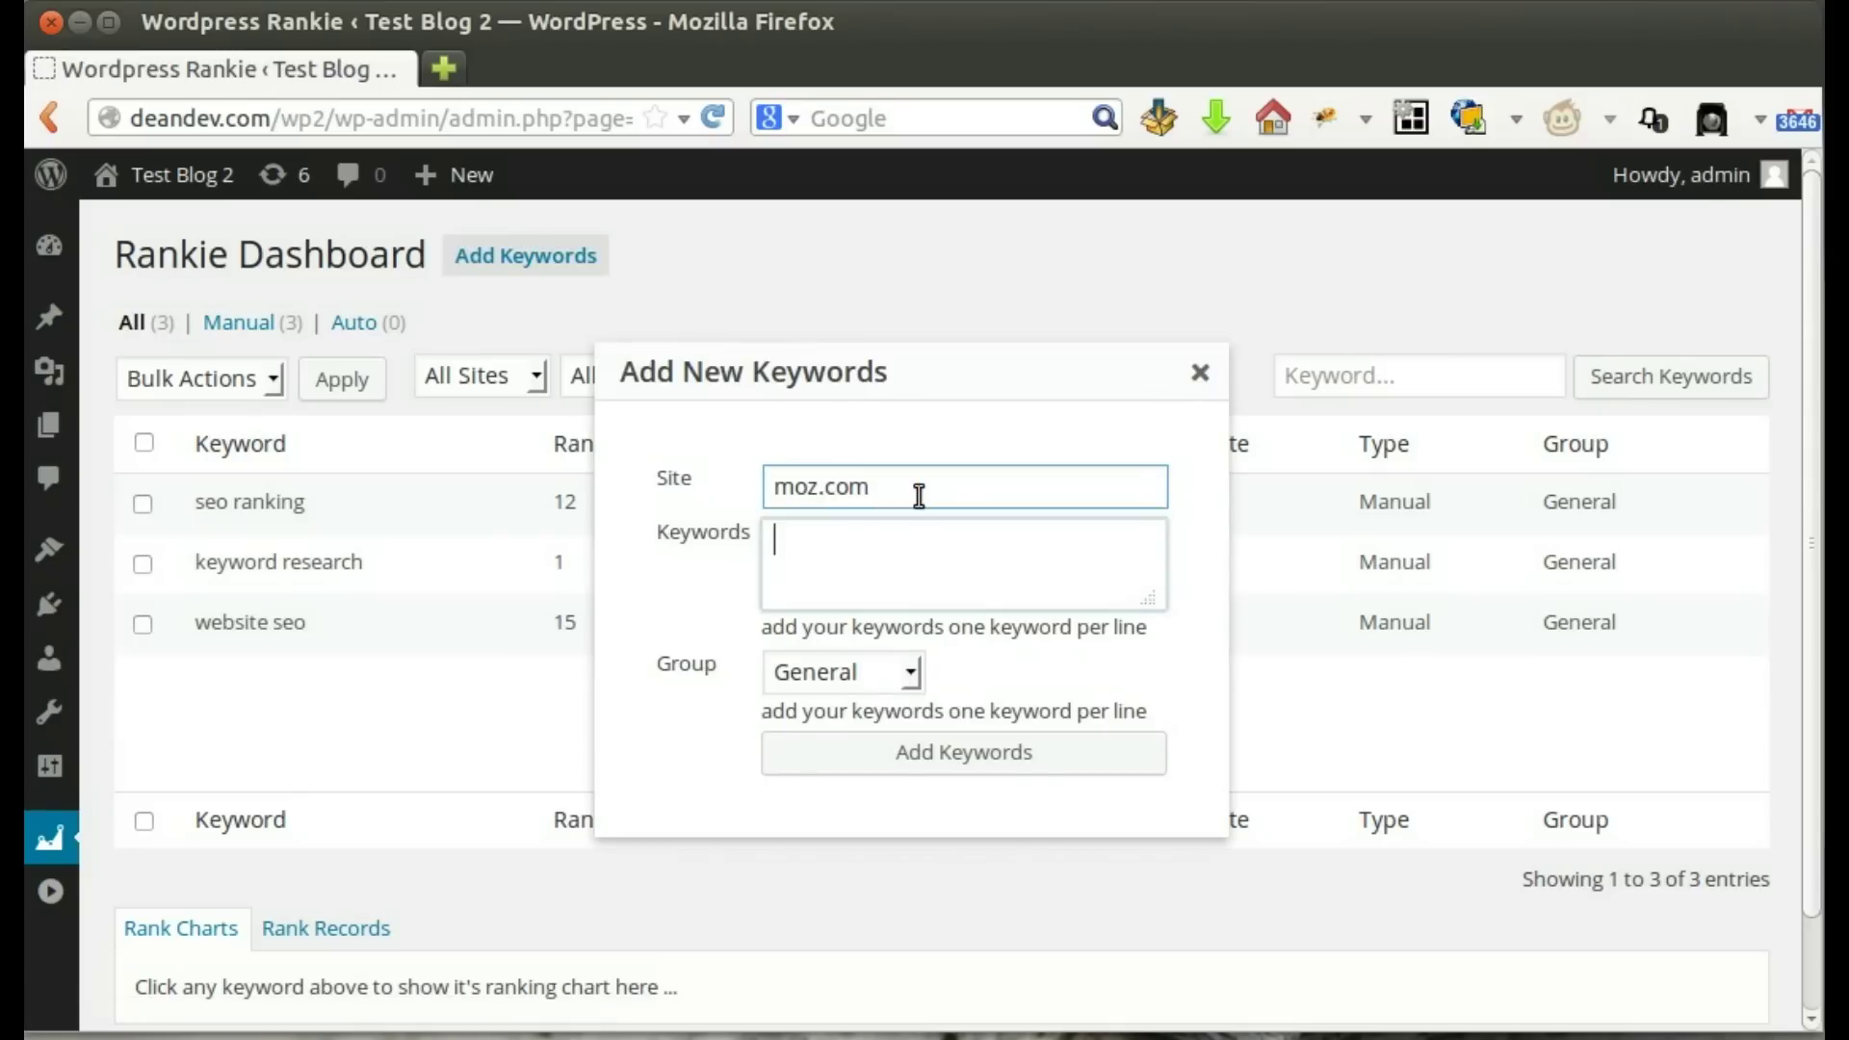
{"action": "type", "text": "seo"}
{"action": "key", "text": "Return"}
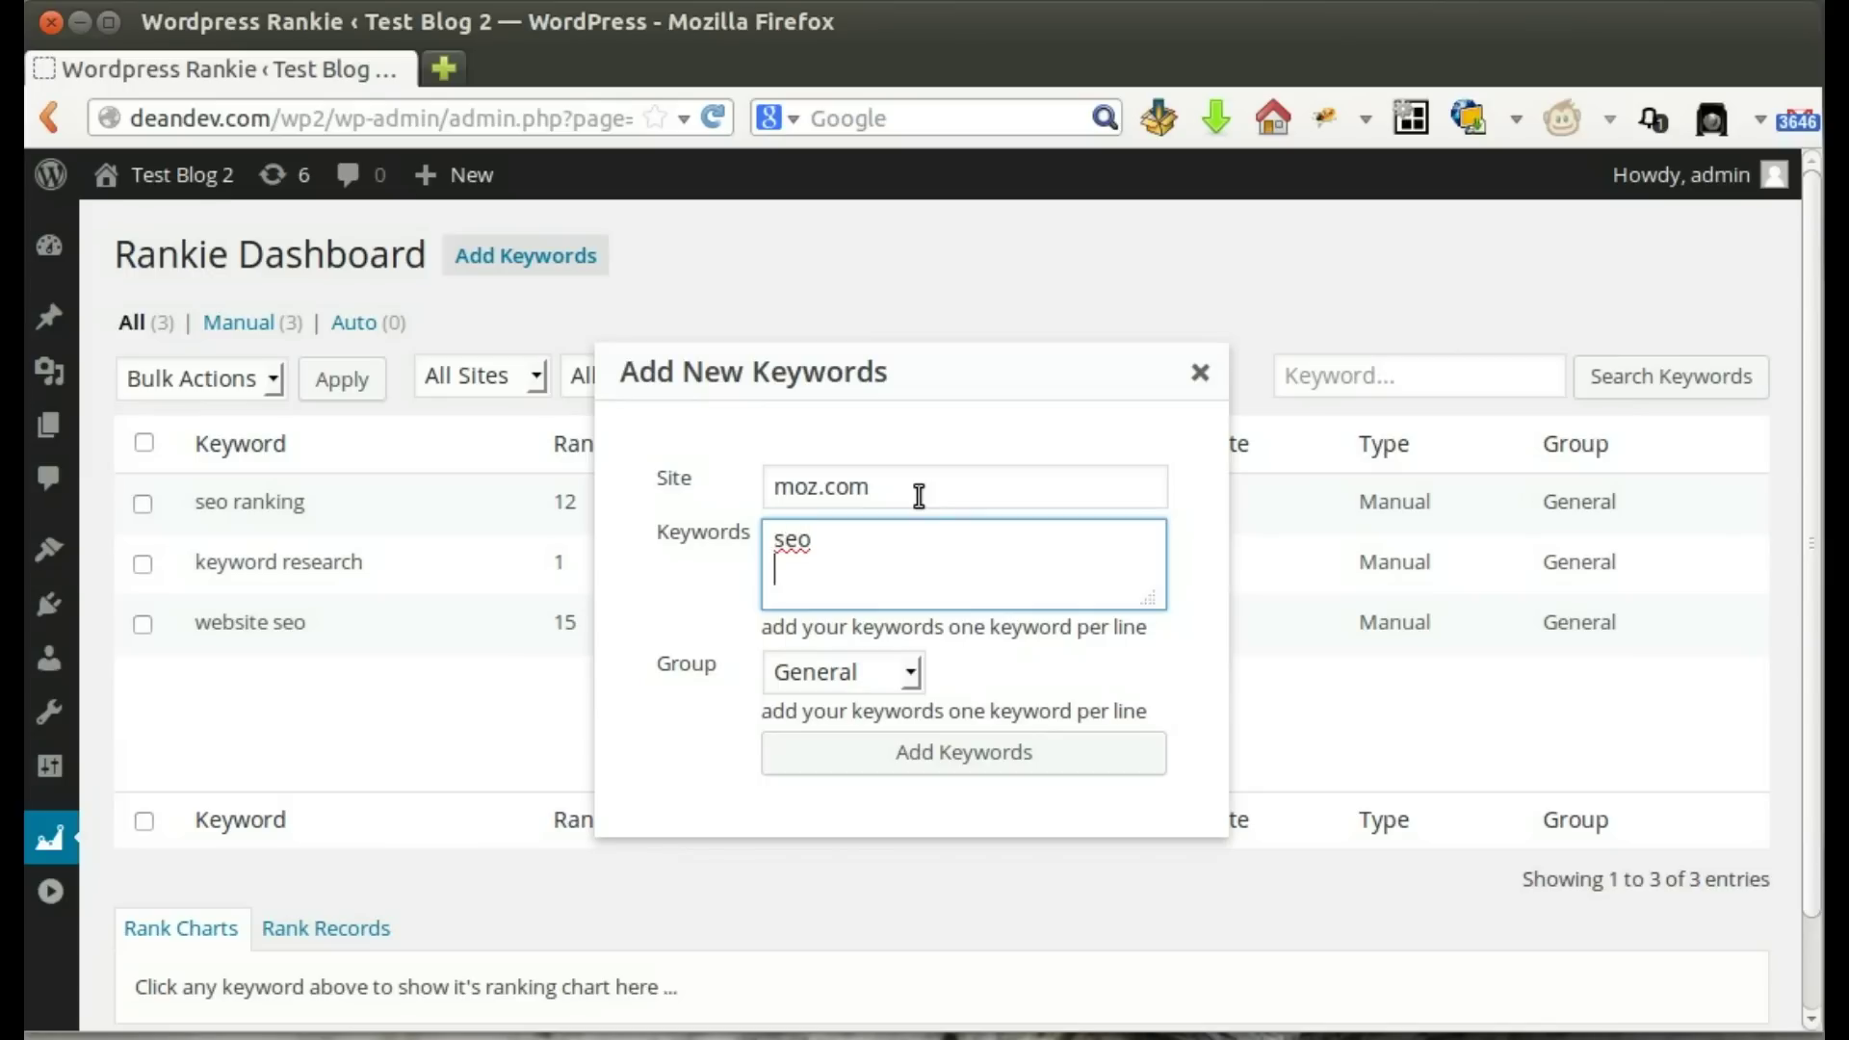
{"action": "type", "text": "seo campai"}
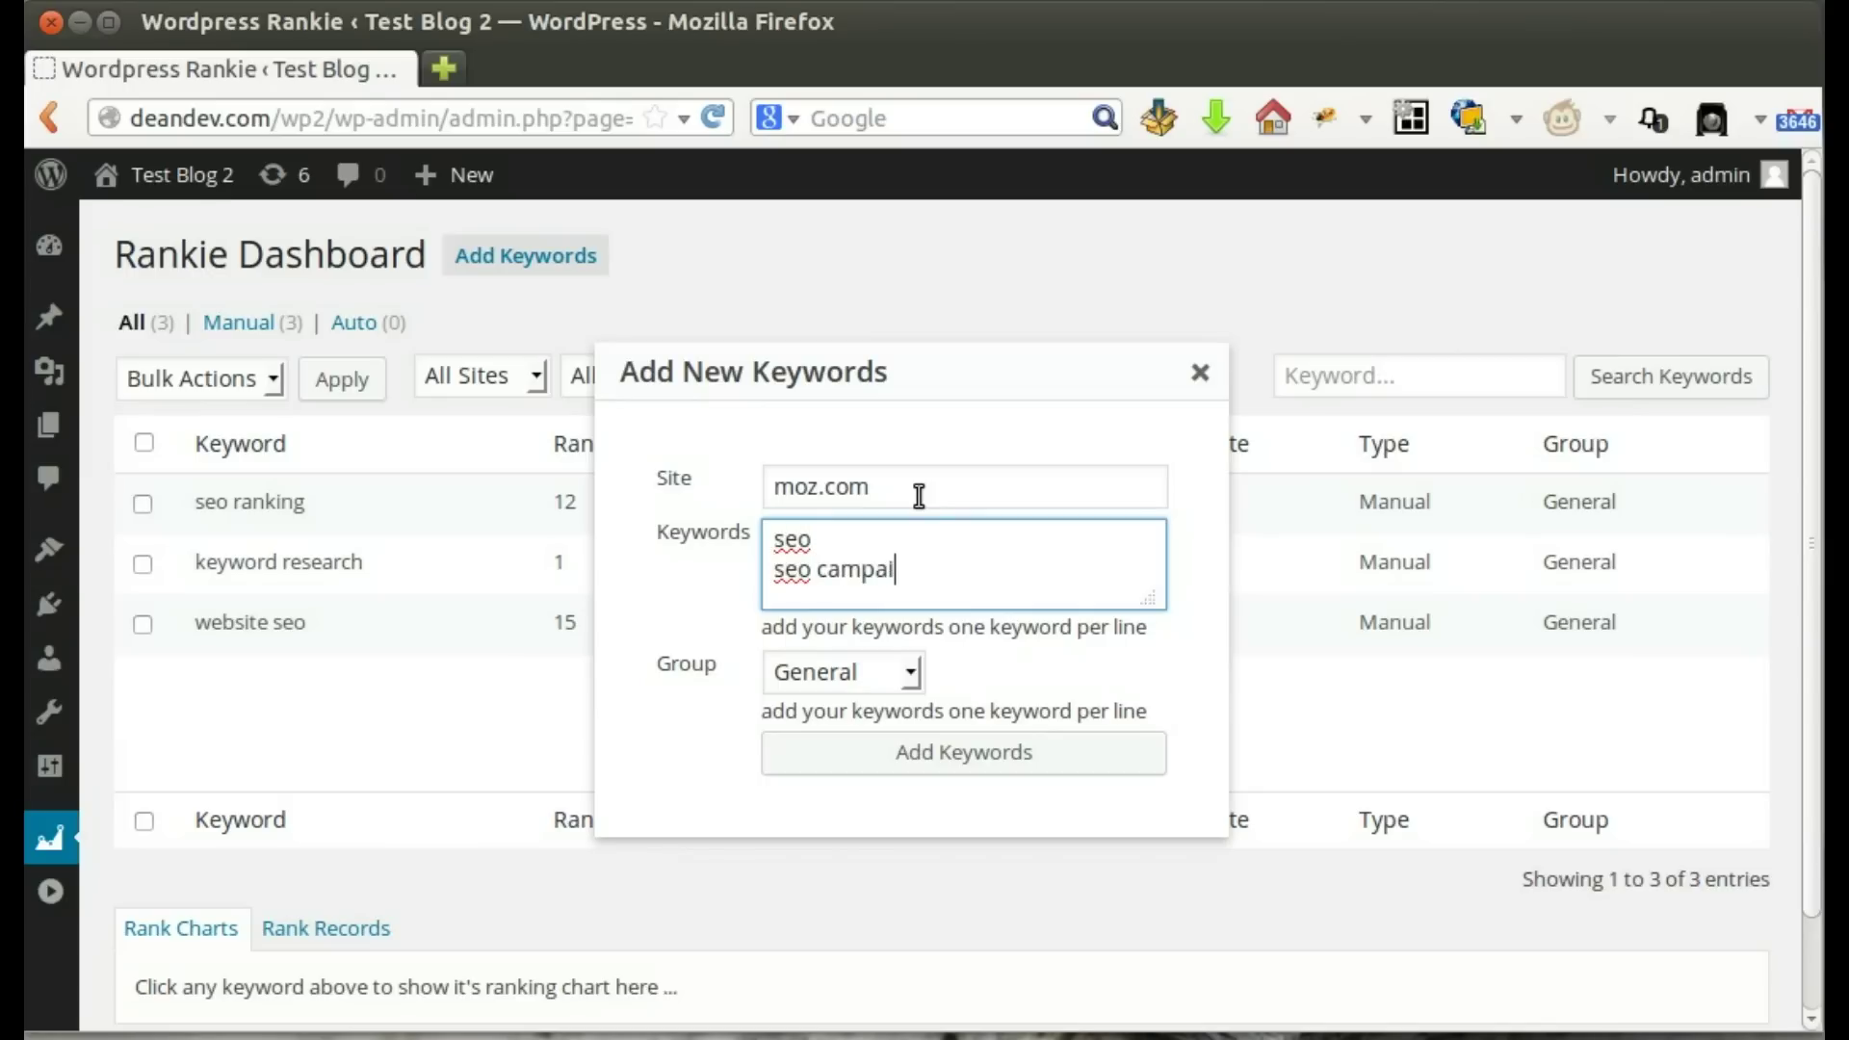
{"action": "key", "text": "BackSpace"}
{"action": "type", "text": "ign"}
{"action": "key", "text": "Return"}
Put the keywords in a new group named 'SEO' and add them to the tracker
{"action": "left_click", "coordinate": [800, 672]}
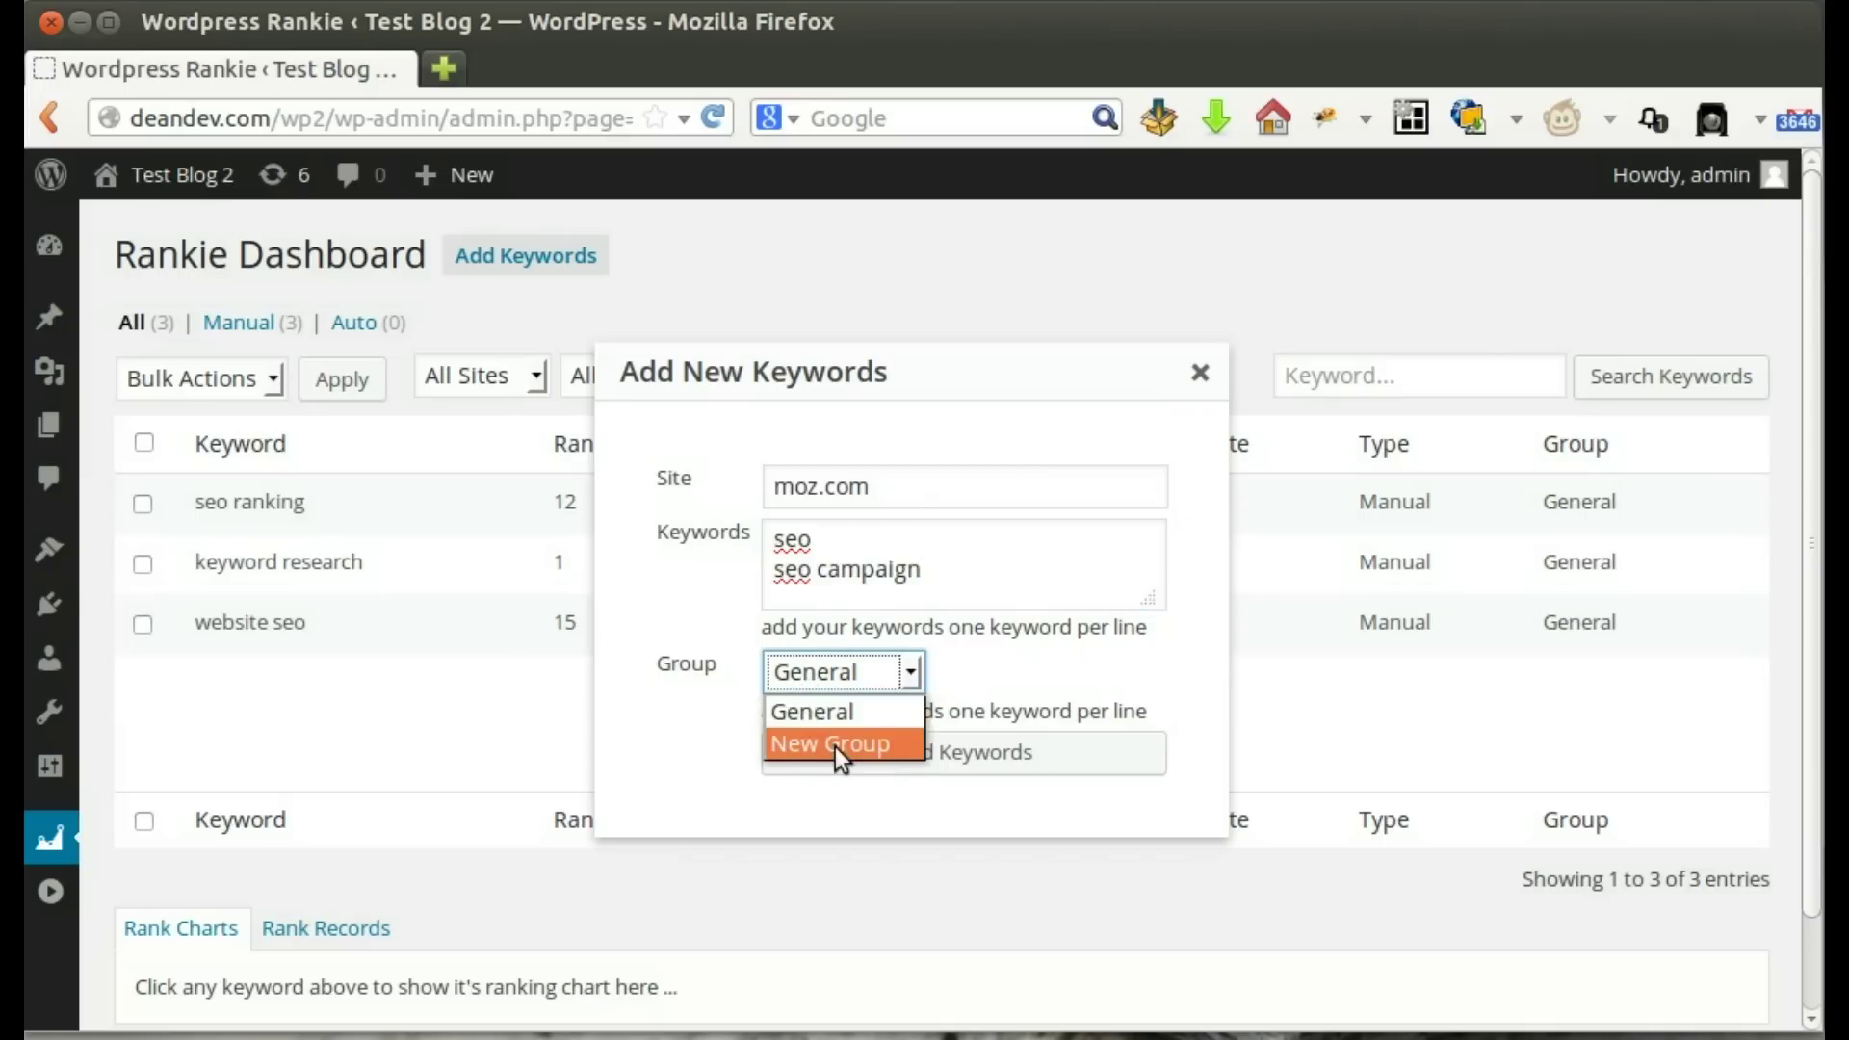
{"action": "left_click", "coordinate": [835, 747]}
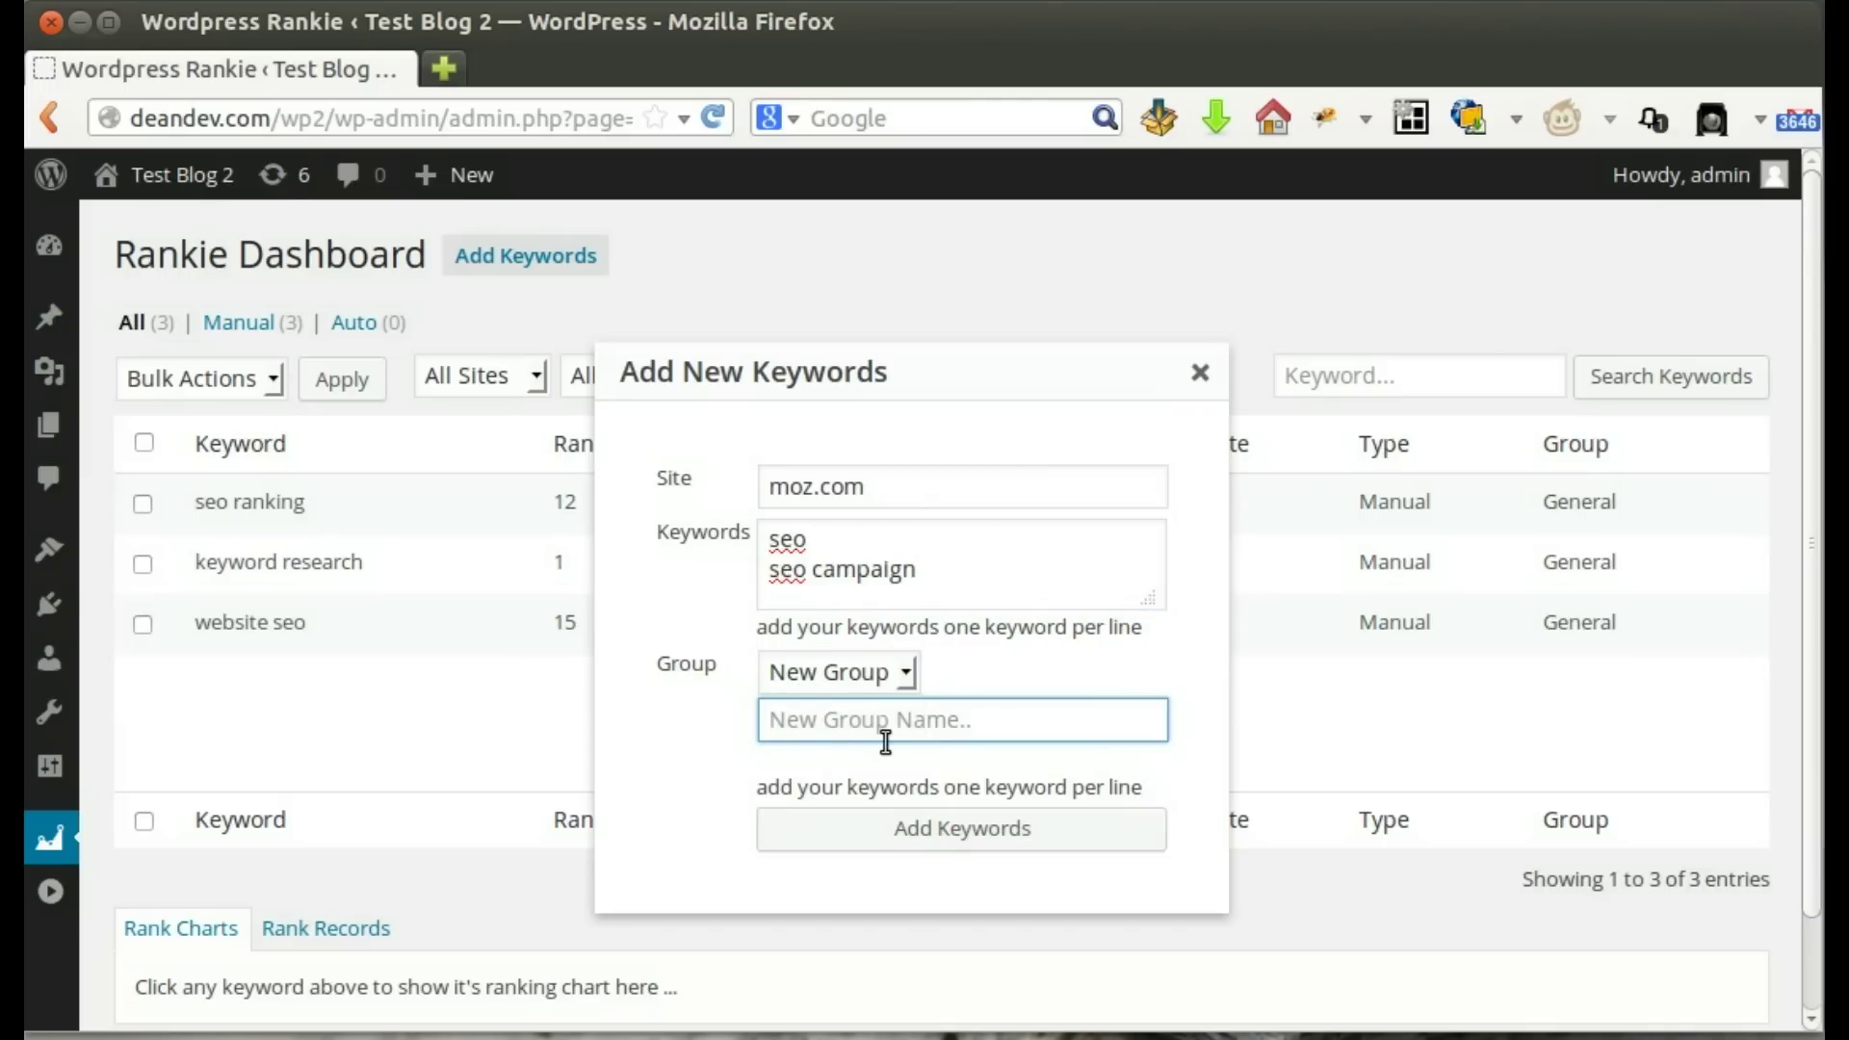
{"action": "type", "text": "SEO"}
{"action": "left_click", "coordinate": [983, 844]}
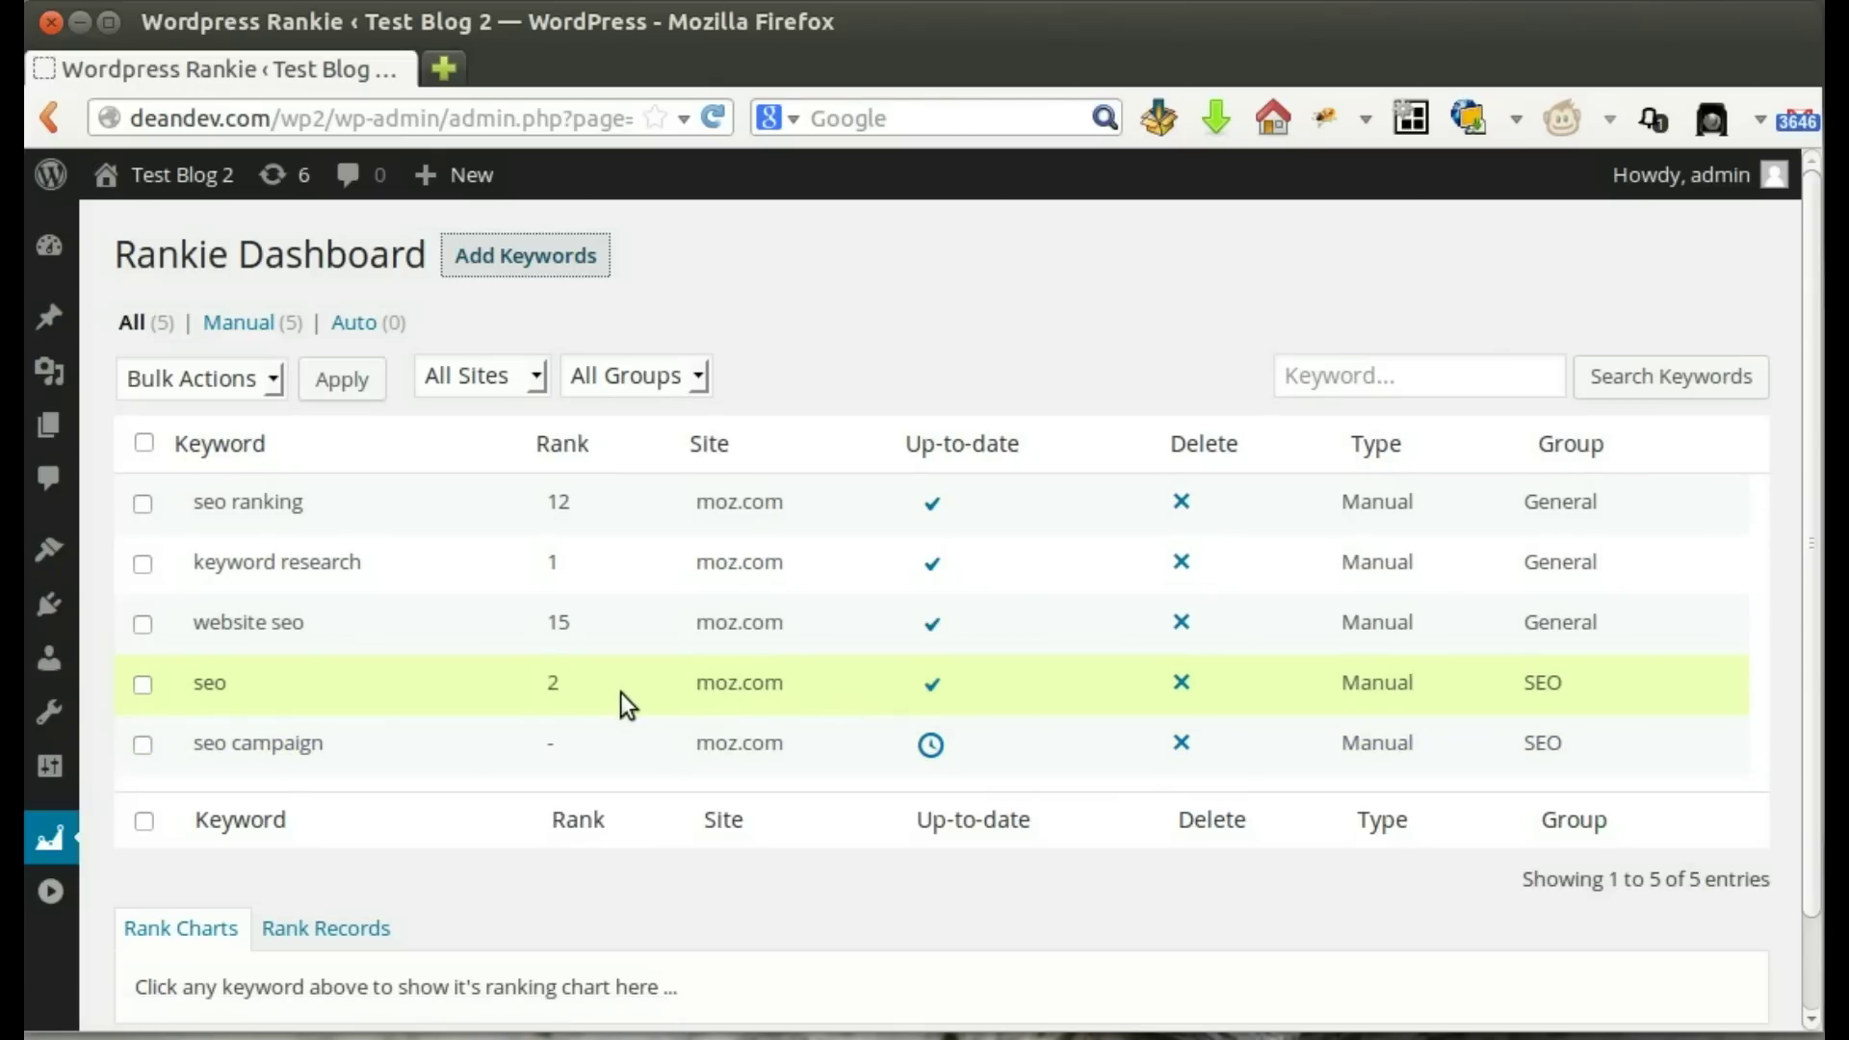
Wait for 'seo' and 'seo campaign' to finish updating with ranks 2 and 0
{"action": "left_click", "coordinate": [558, 690]}
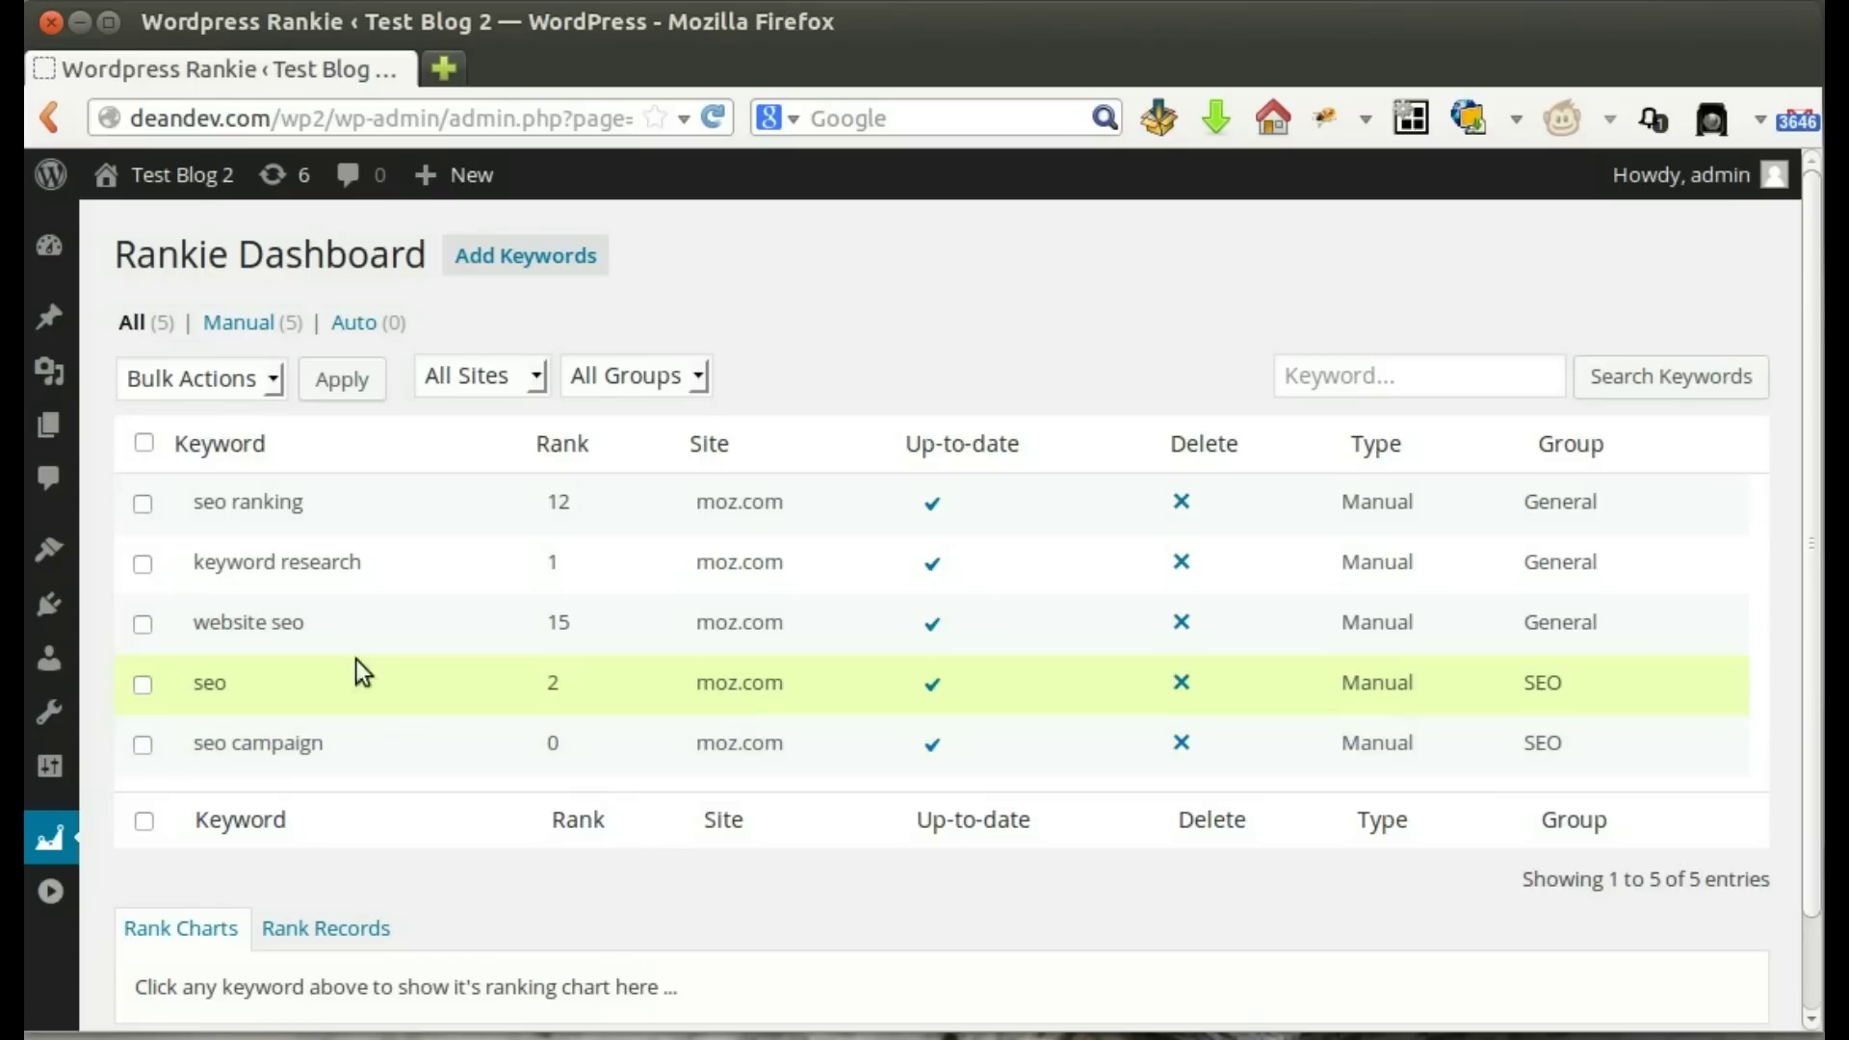
View the 'seo ranking' rank chart, then its dated rank records (12, 7, 14, 38)
{"action": "left_click", "coordinate": [271, 510]}
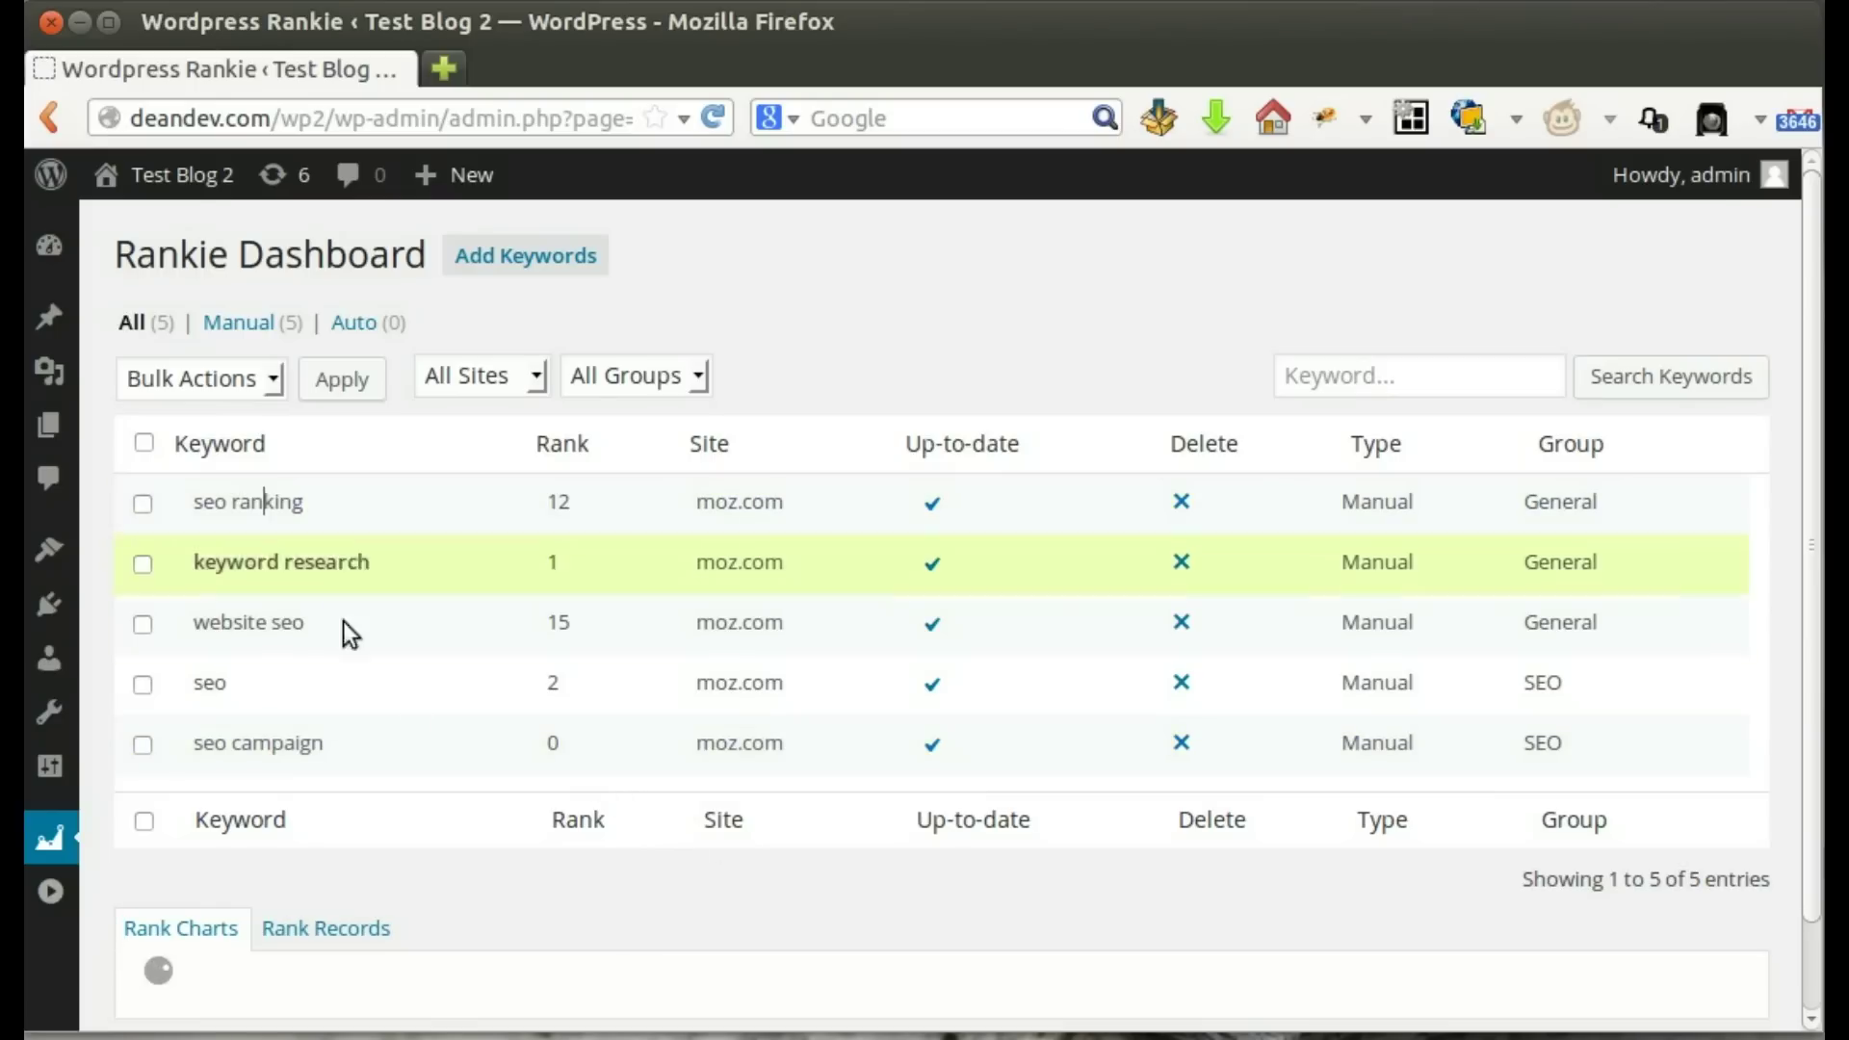
{"action": "scroll", "coordinate": [552, 911], "scroll_direction": "down", "scroll_amount": 3}
{"action": "scroll", "coordinate": [553, 911], "scroll_direction": "down", "scroll_amount": 3}
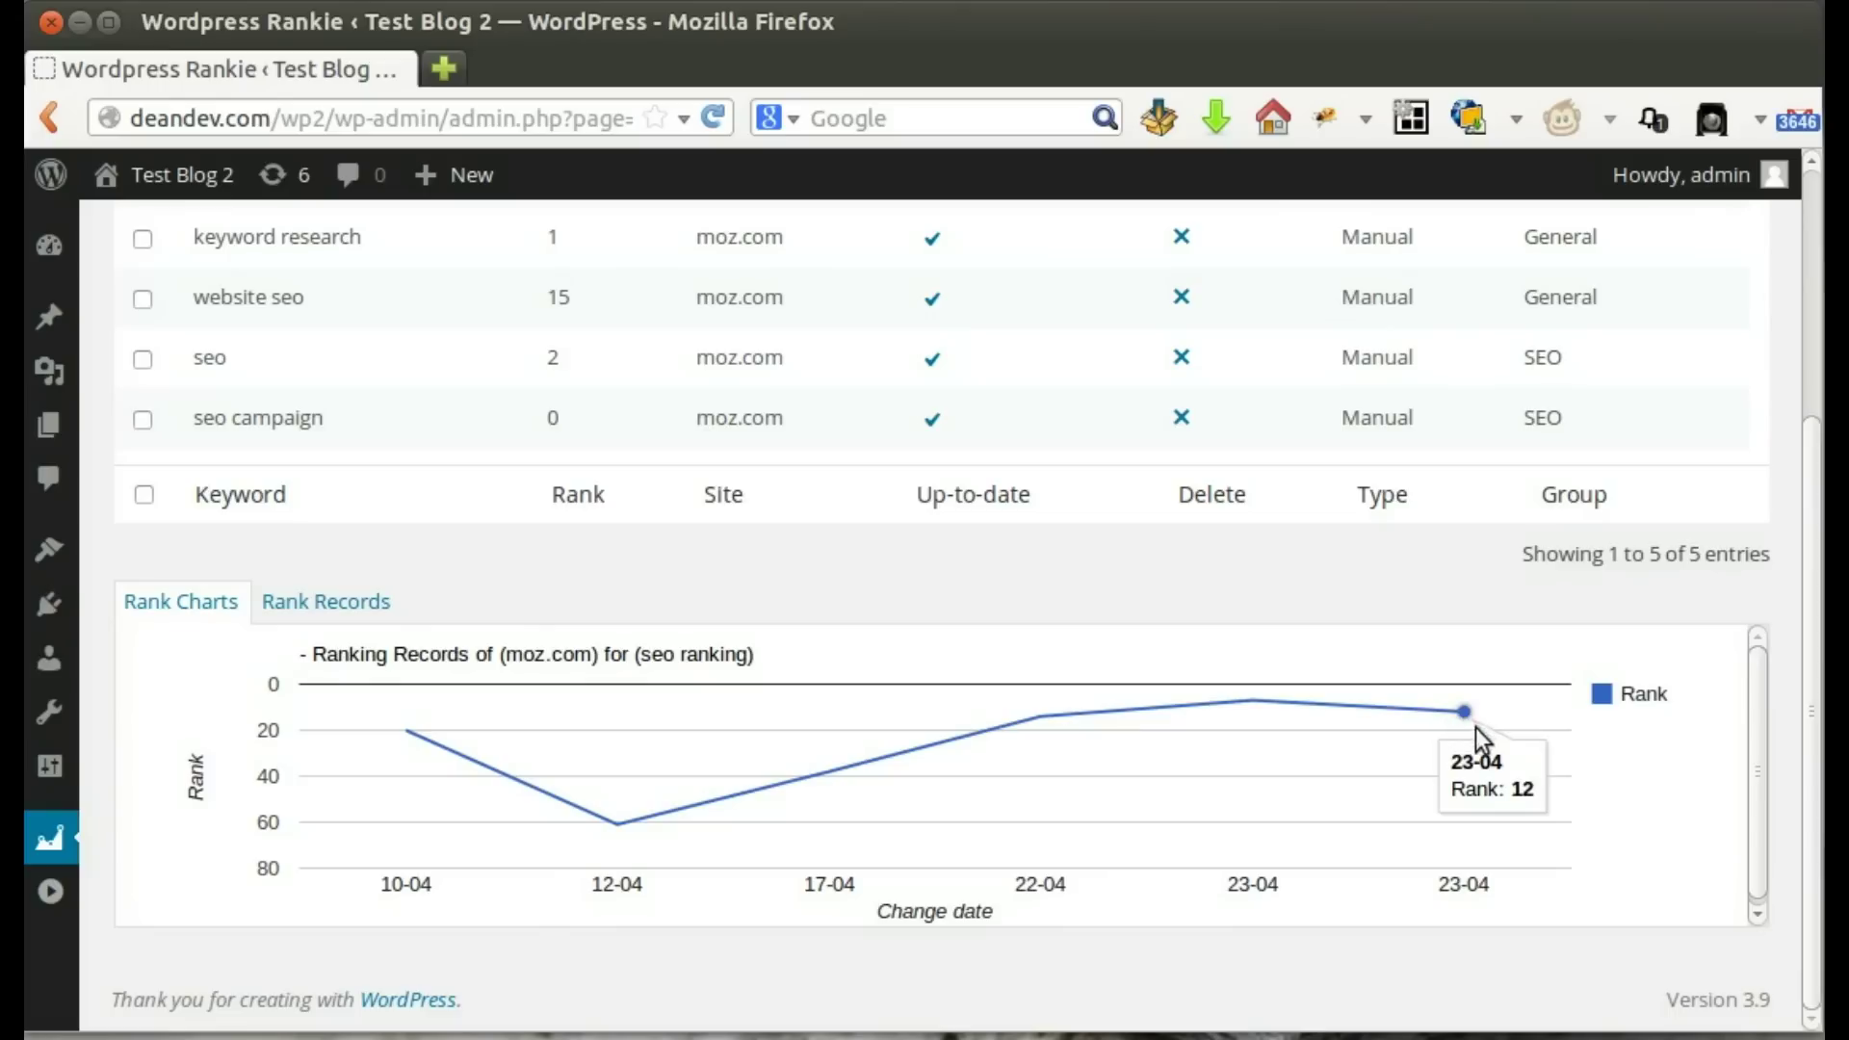
{"action": "left_click", "coordinate": [310, 603]}
{"action": "scroll", "coordinate": [529, 714], "scroll_direction": "down", "scroll_amount": 3}
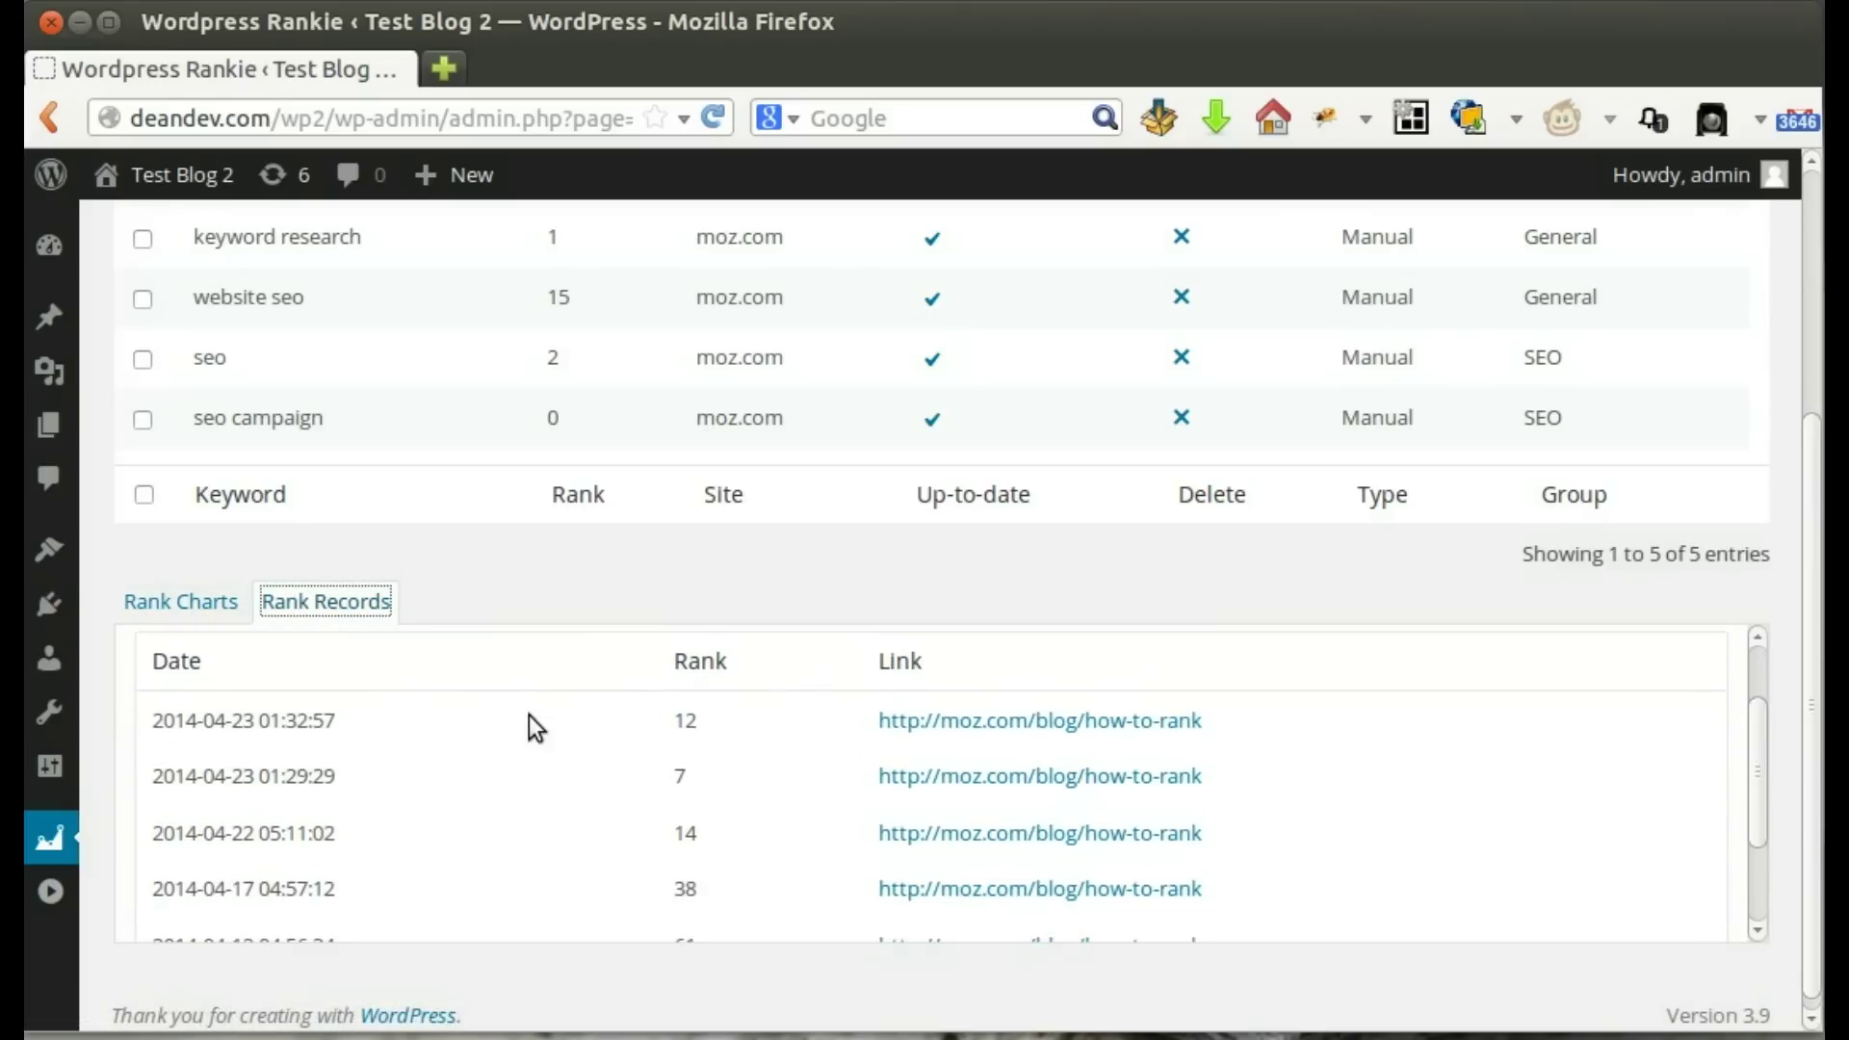
{"action": "scroll", "coordinate": [530, 770], "scroll_direction": "up", "scroll_amount": 1}
{"action": "scroll", "coordinate": [535, 817], "scroll_direction": "up", "scroll_amount": 6}
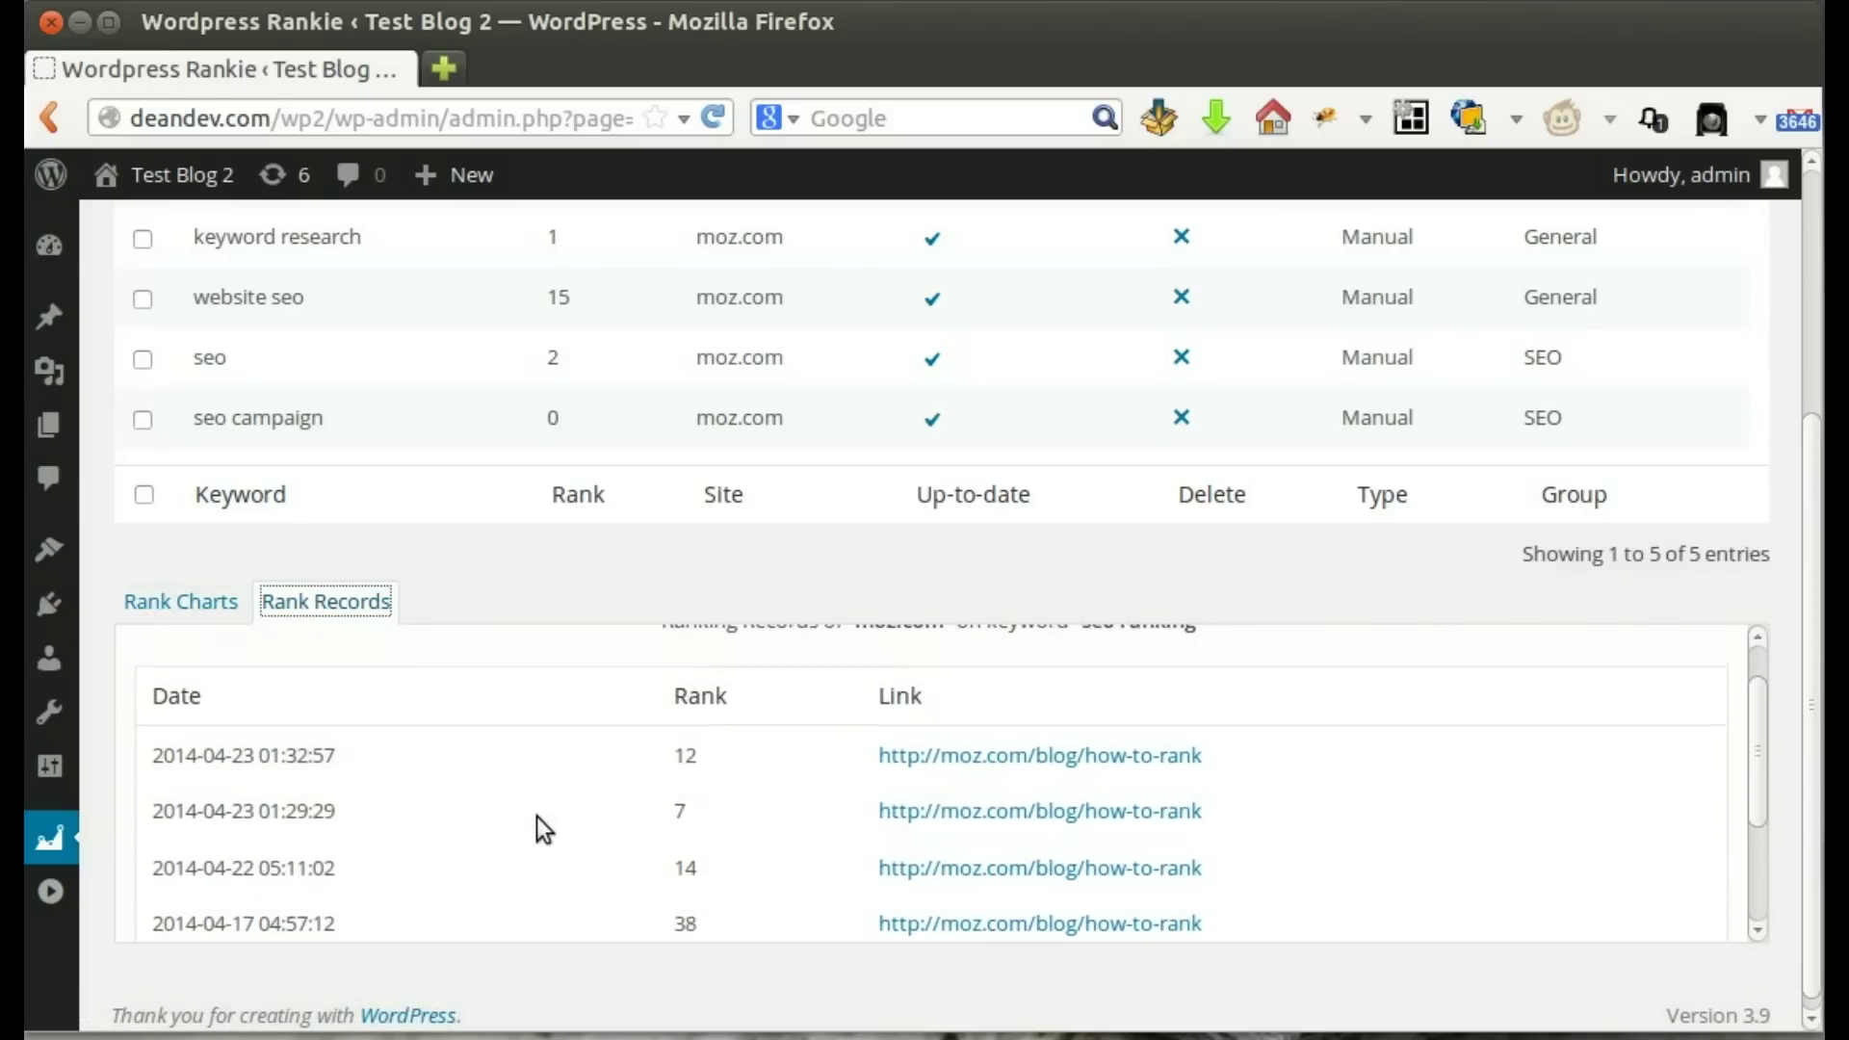
{"action": "scroll", "coordinate": [545, 838], "scroll_direction": "up", "scroll_amount": 3}
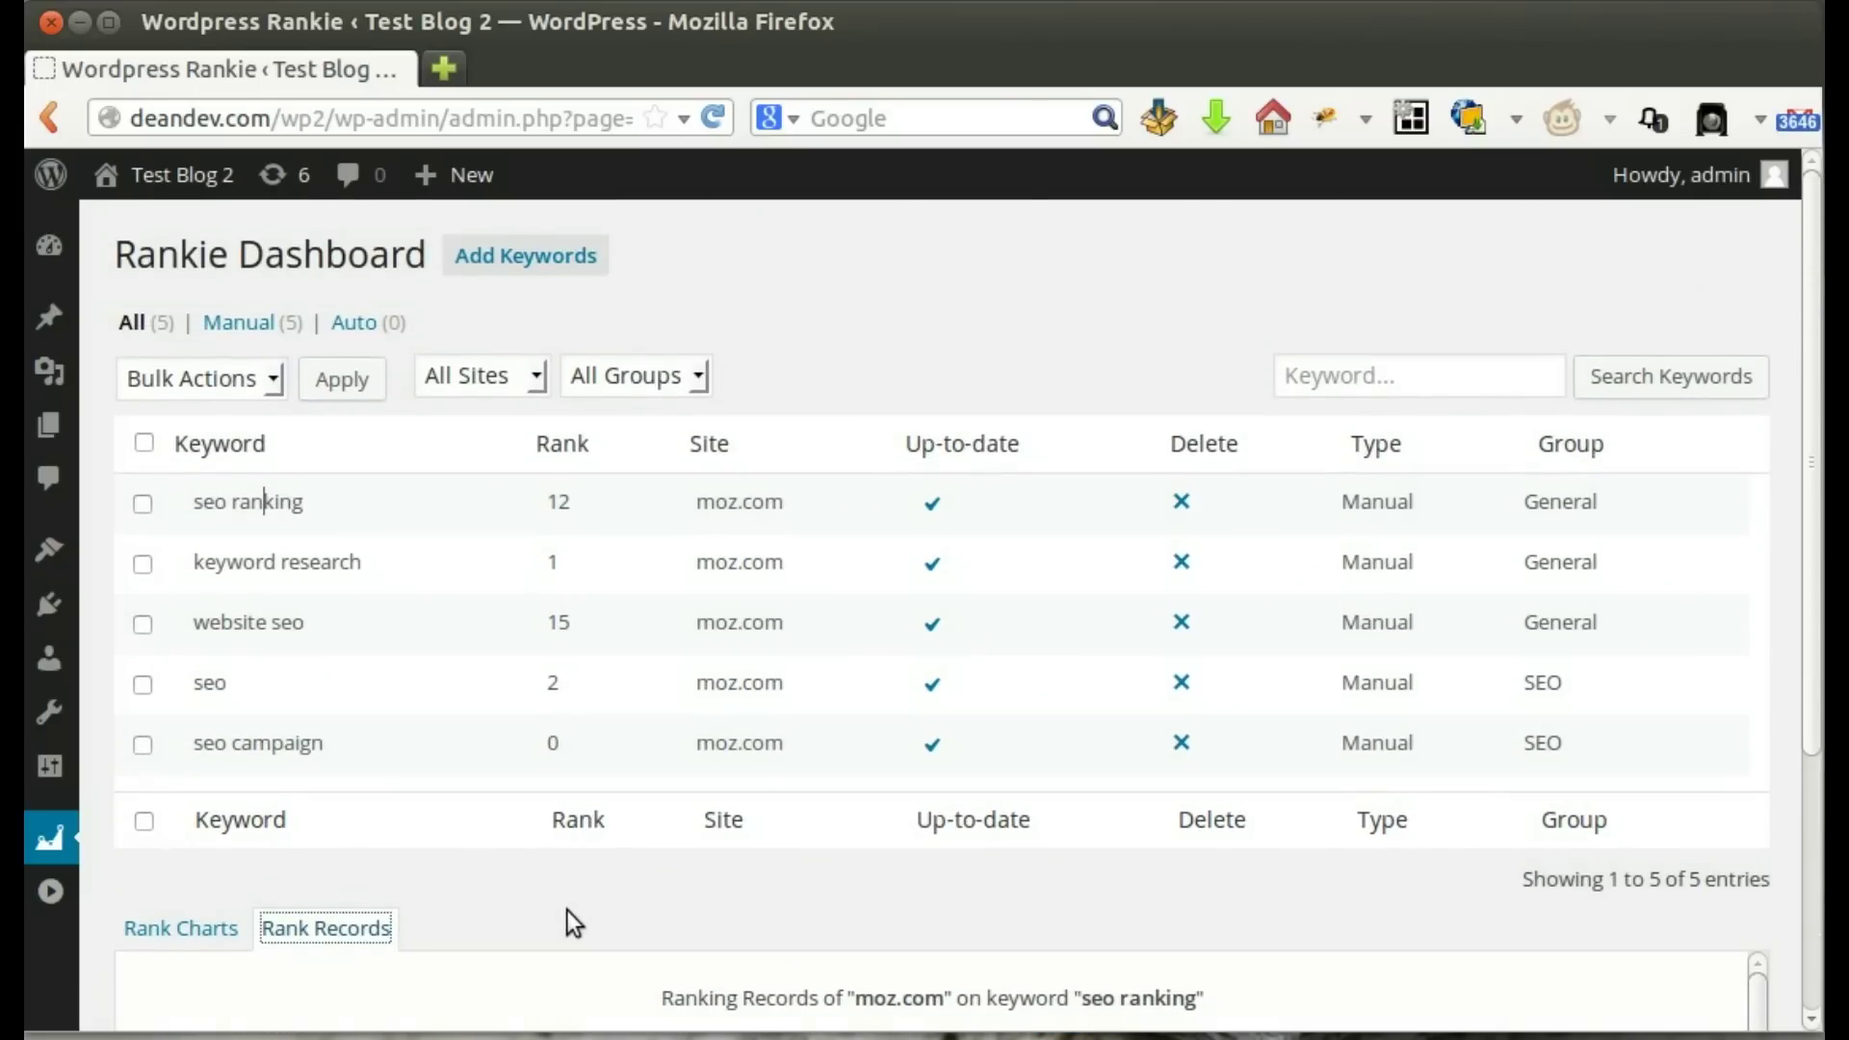
Refresh and delete the 'seo campaign' keyword, then filter by the SEO and General groups
{"action": "left_click", "coordinate": [931, 745]}
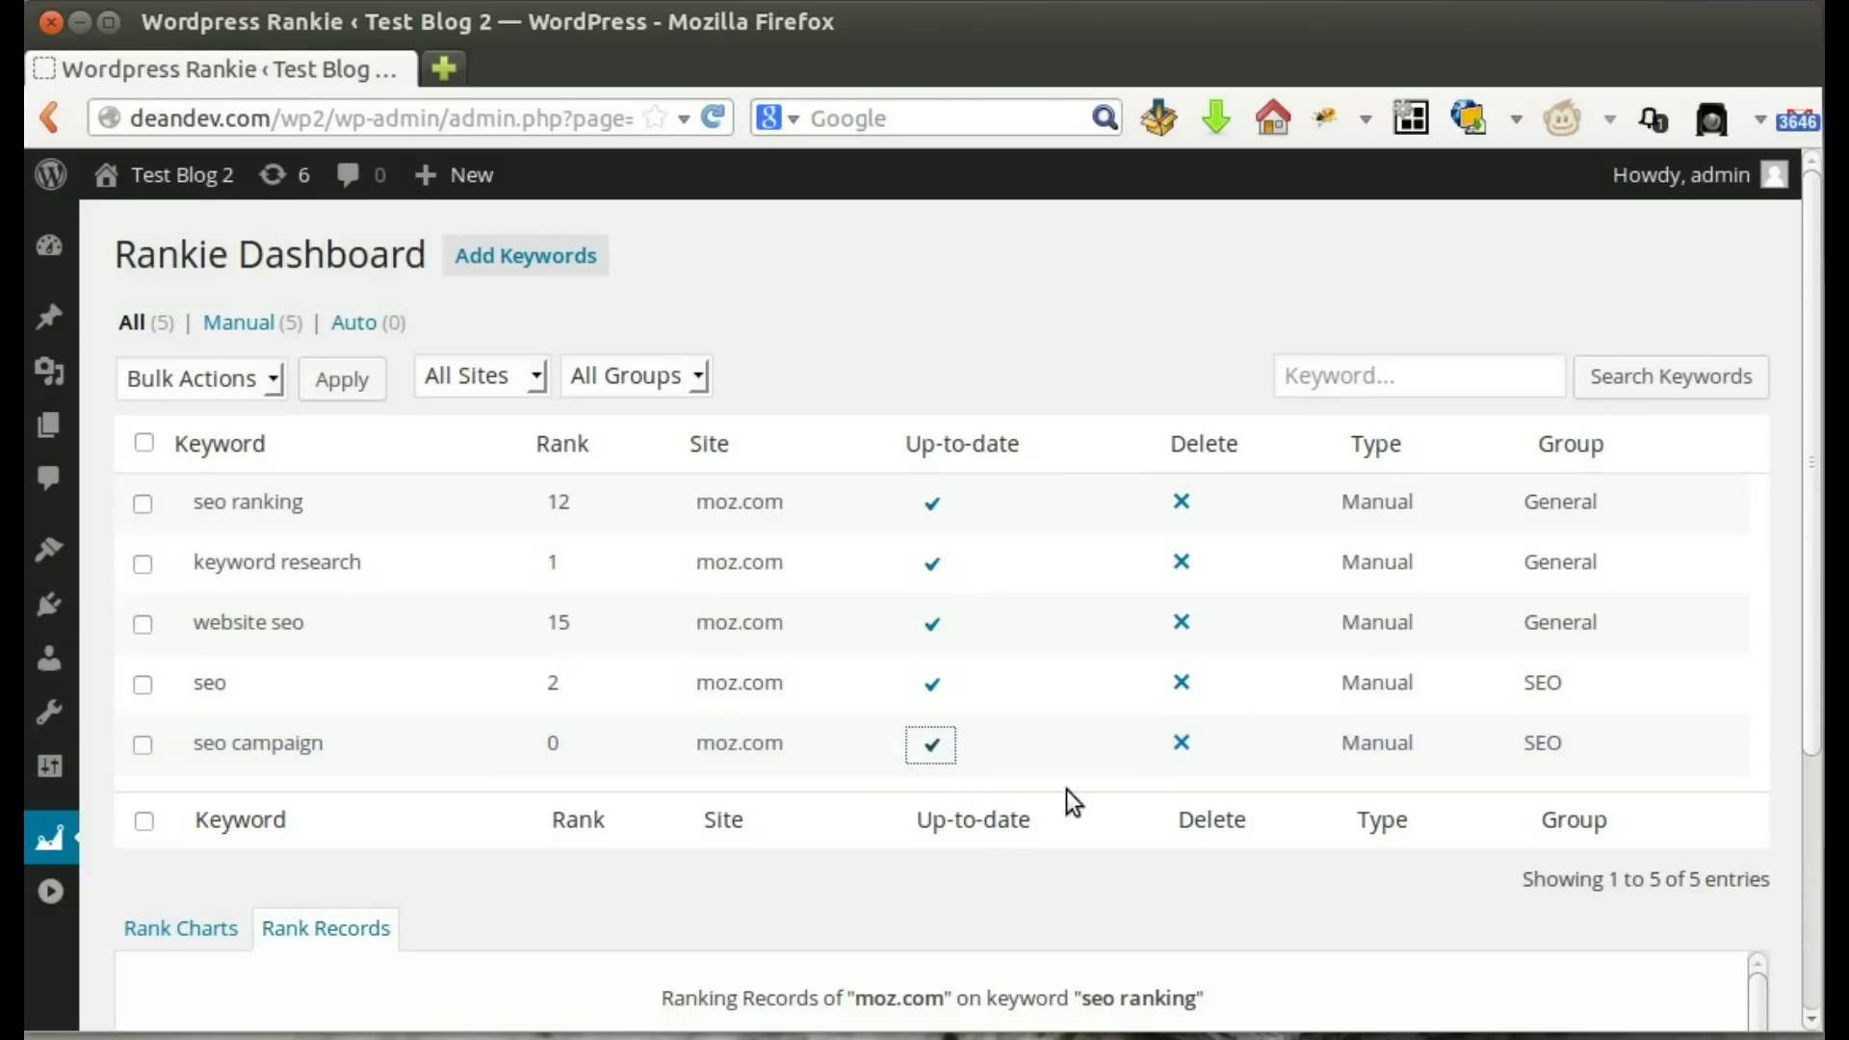
{"action": "left_click", "coordinate": [1181, 744]}
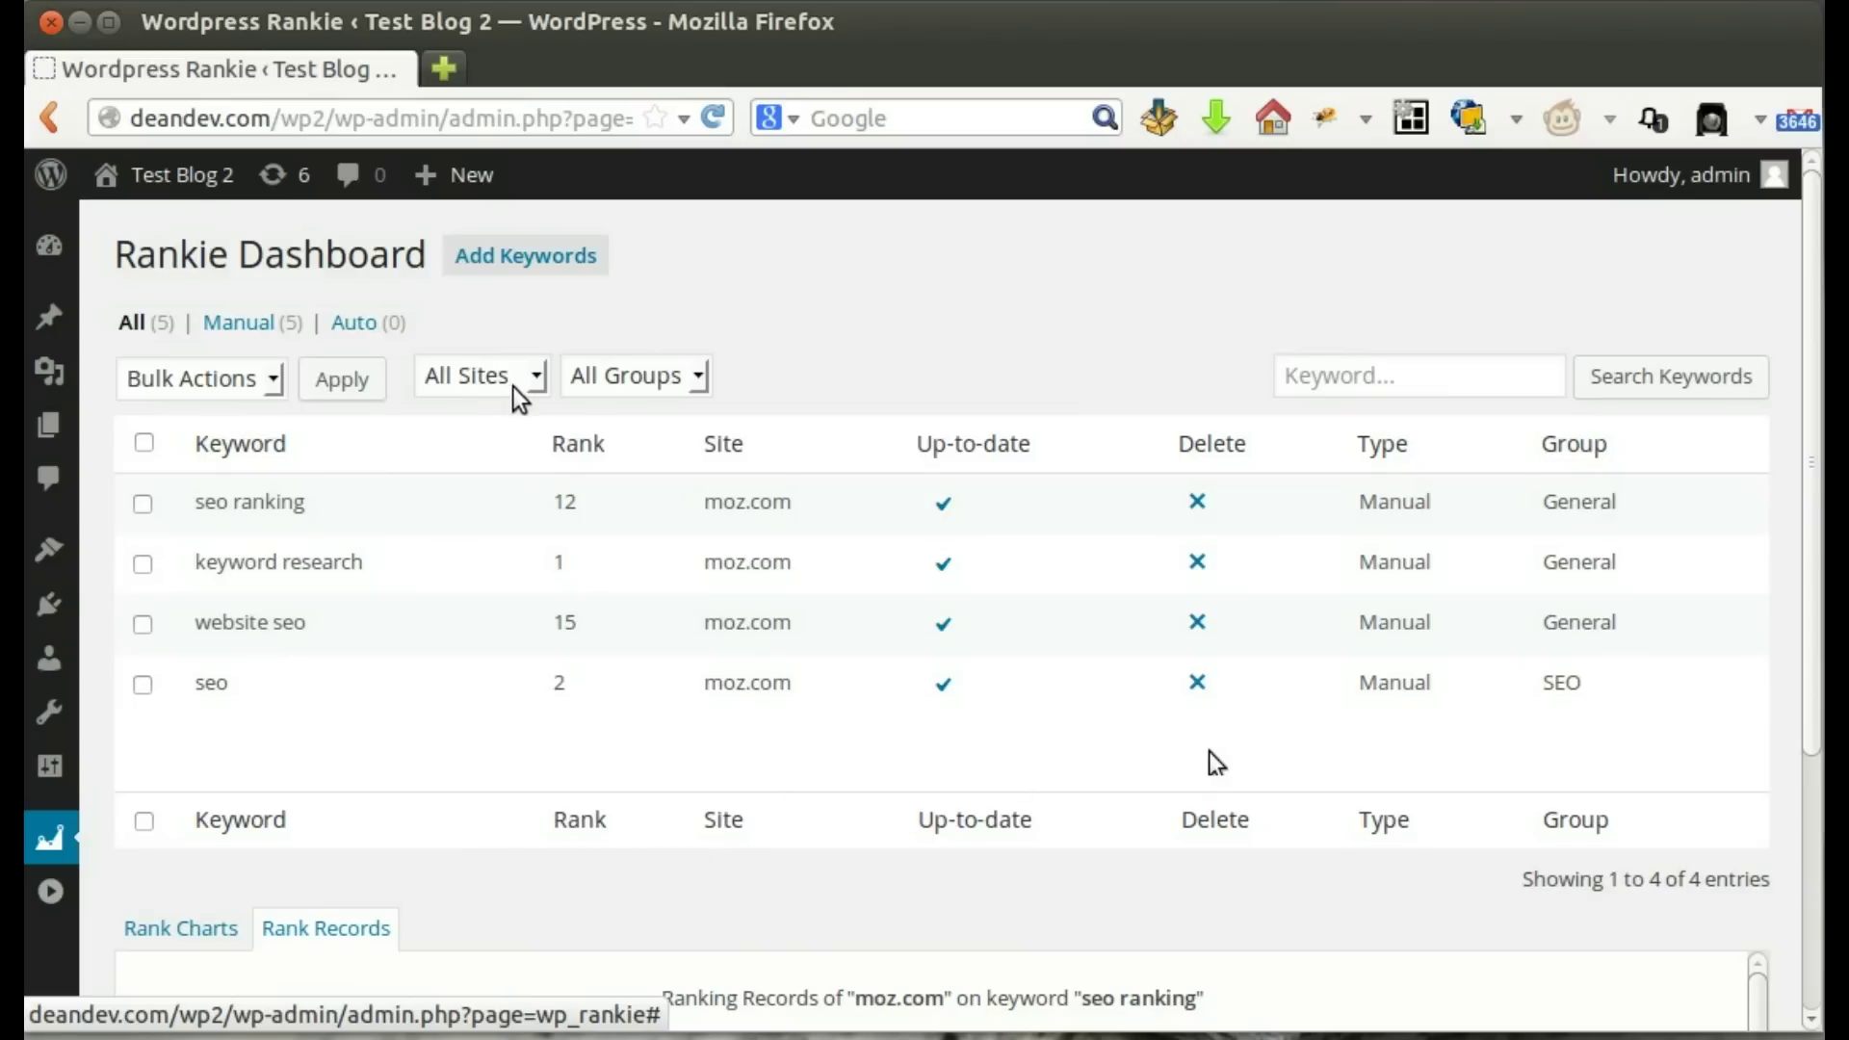
{"action": "left_click", "coordinate": [585, 396]}
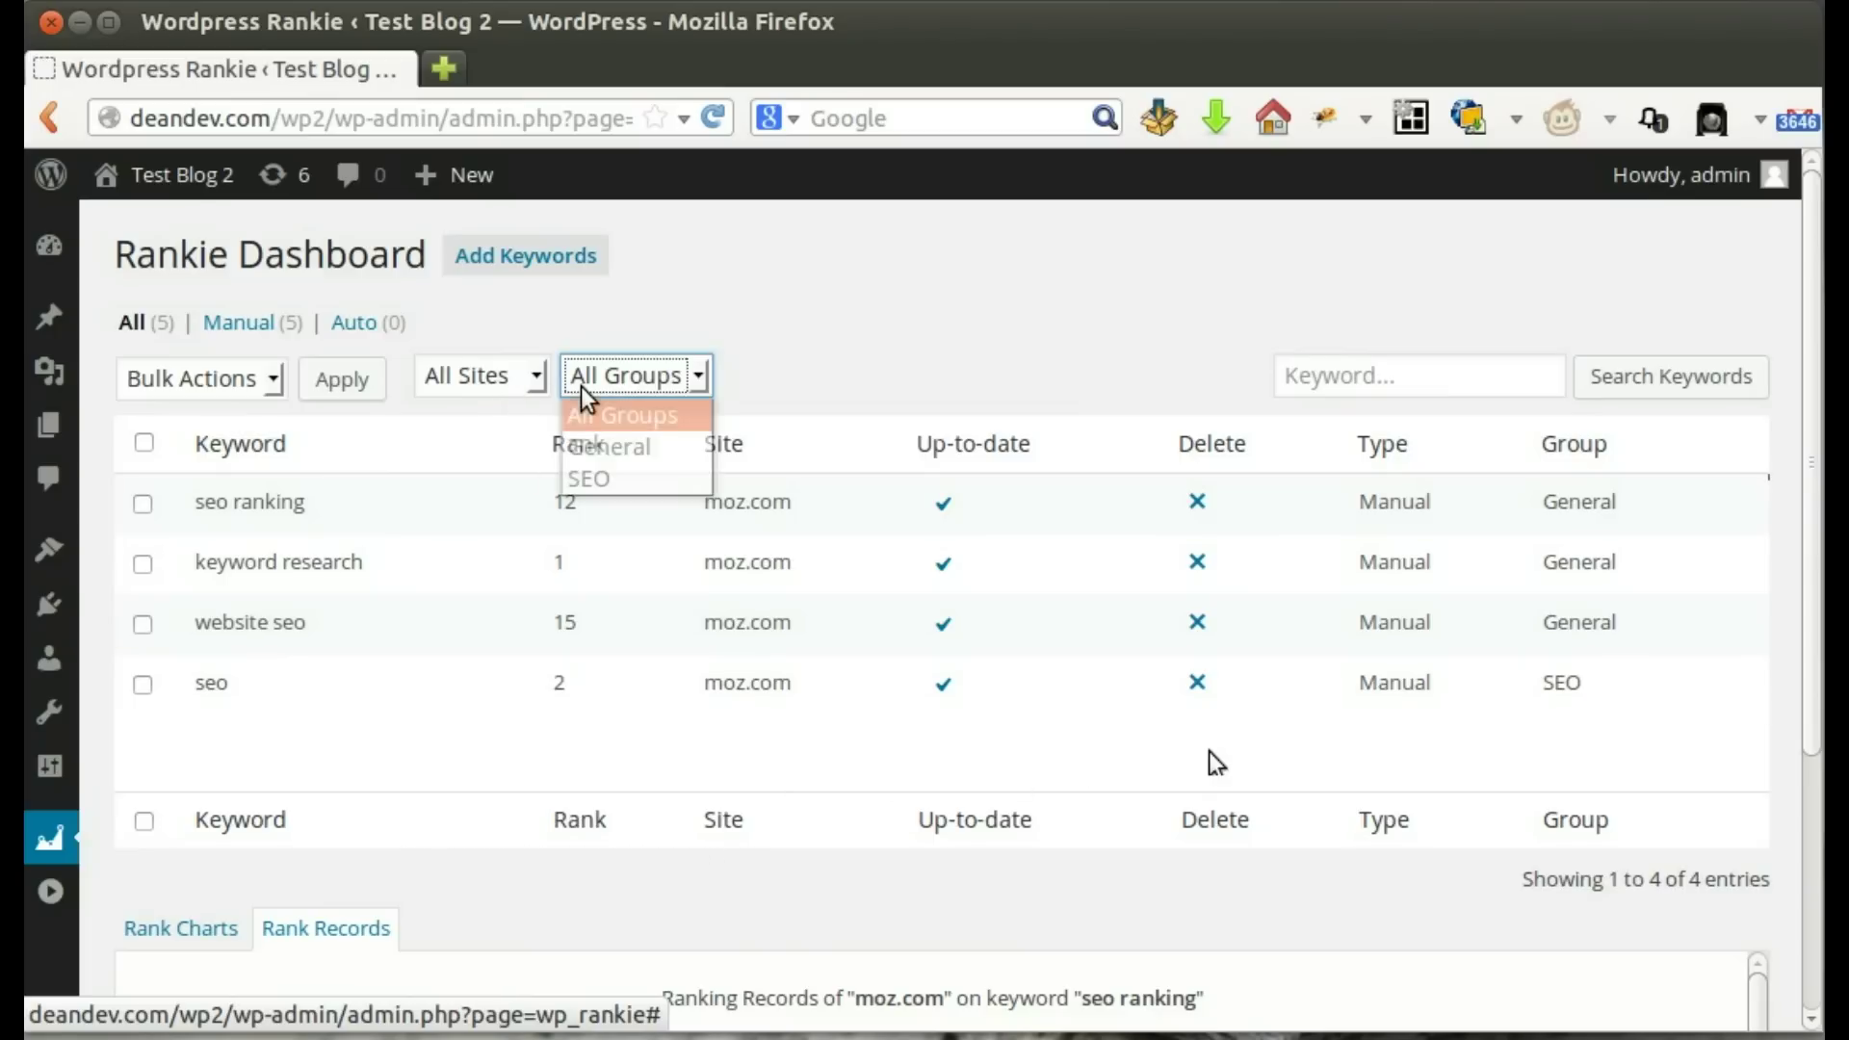
{"action": "left_click", "coordinate": [613, 480]}
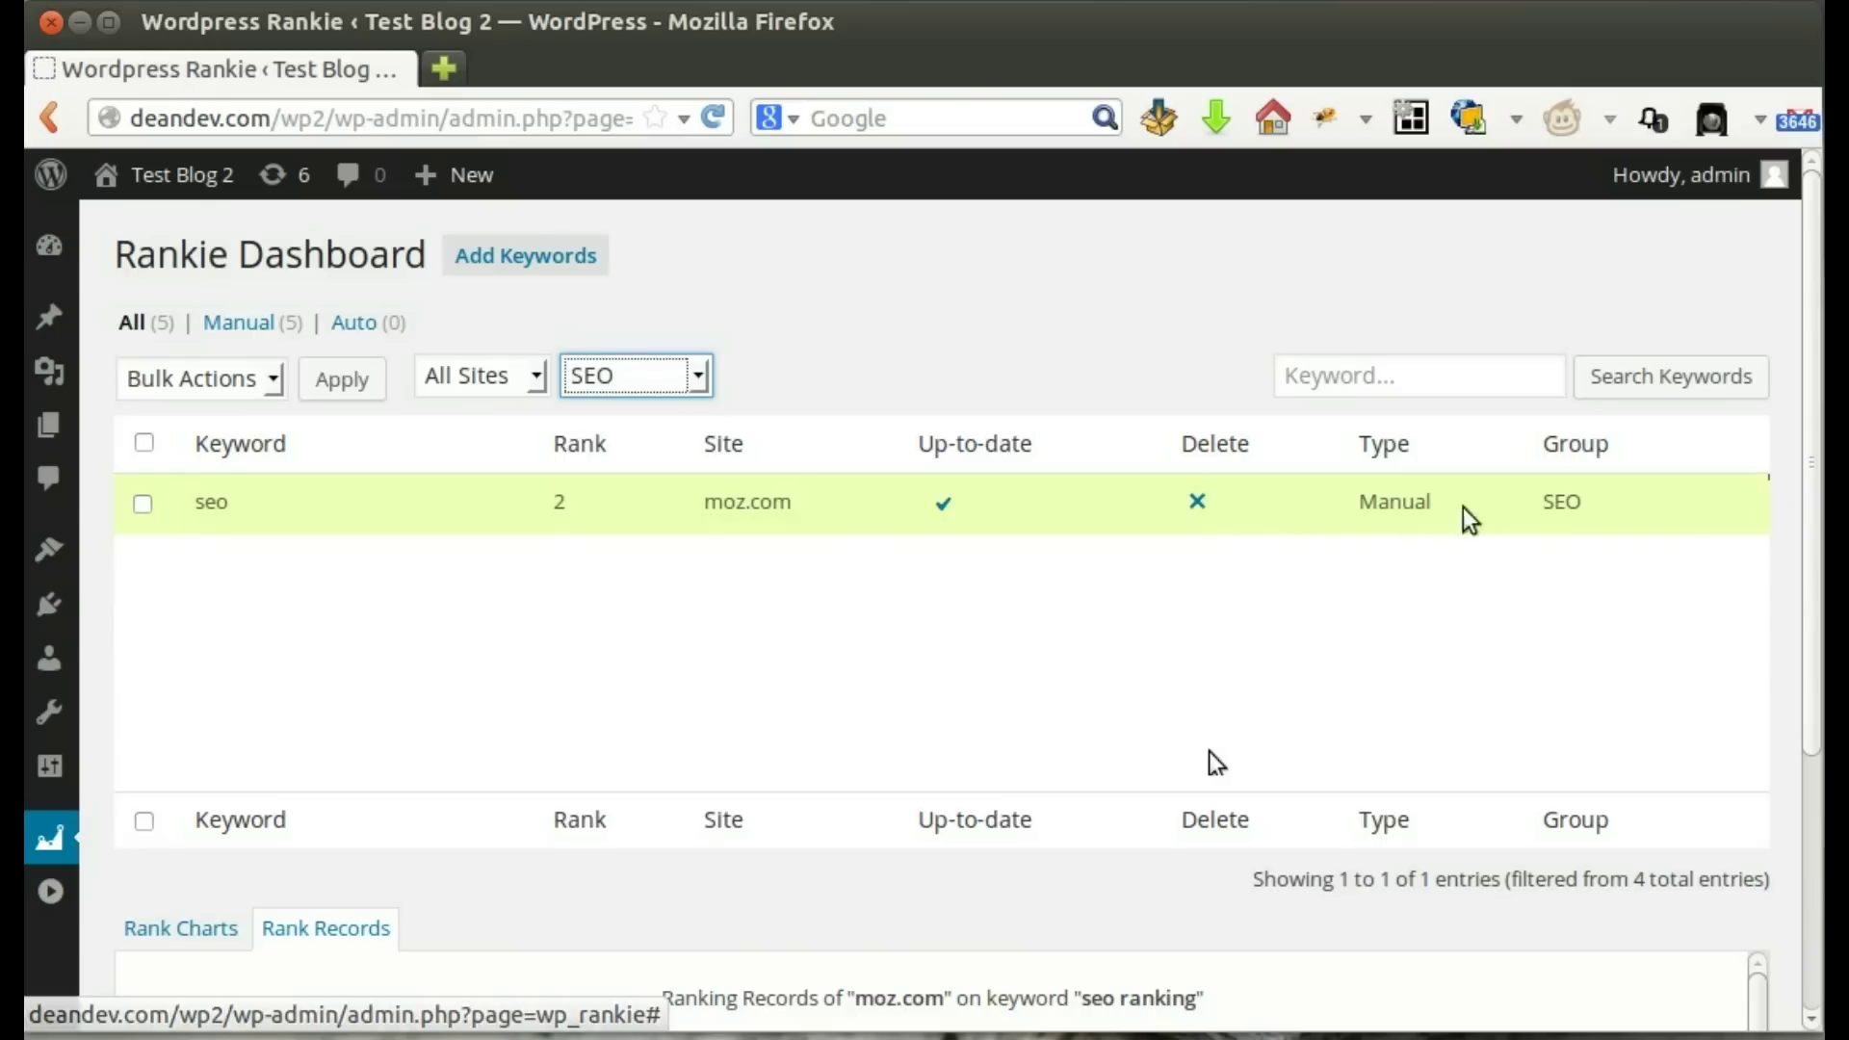
{"action": "left_click", "coordinate": [669, 390]}
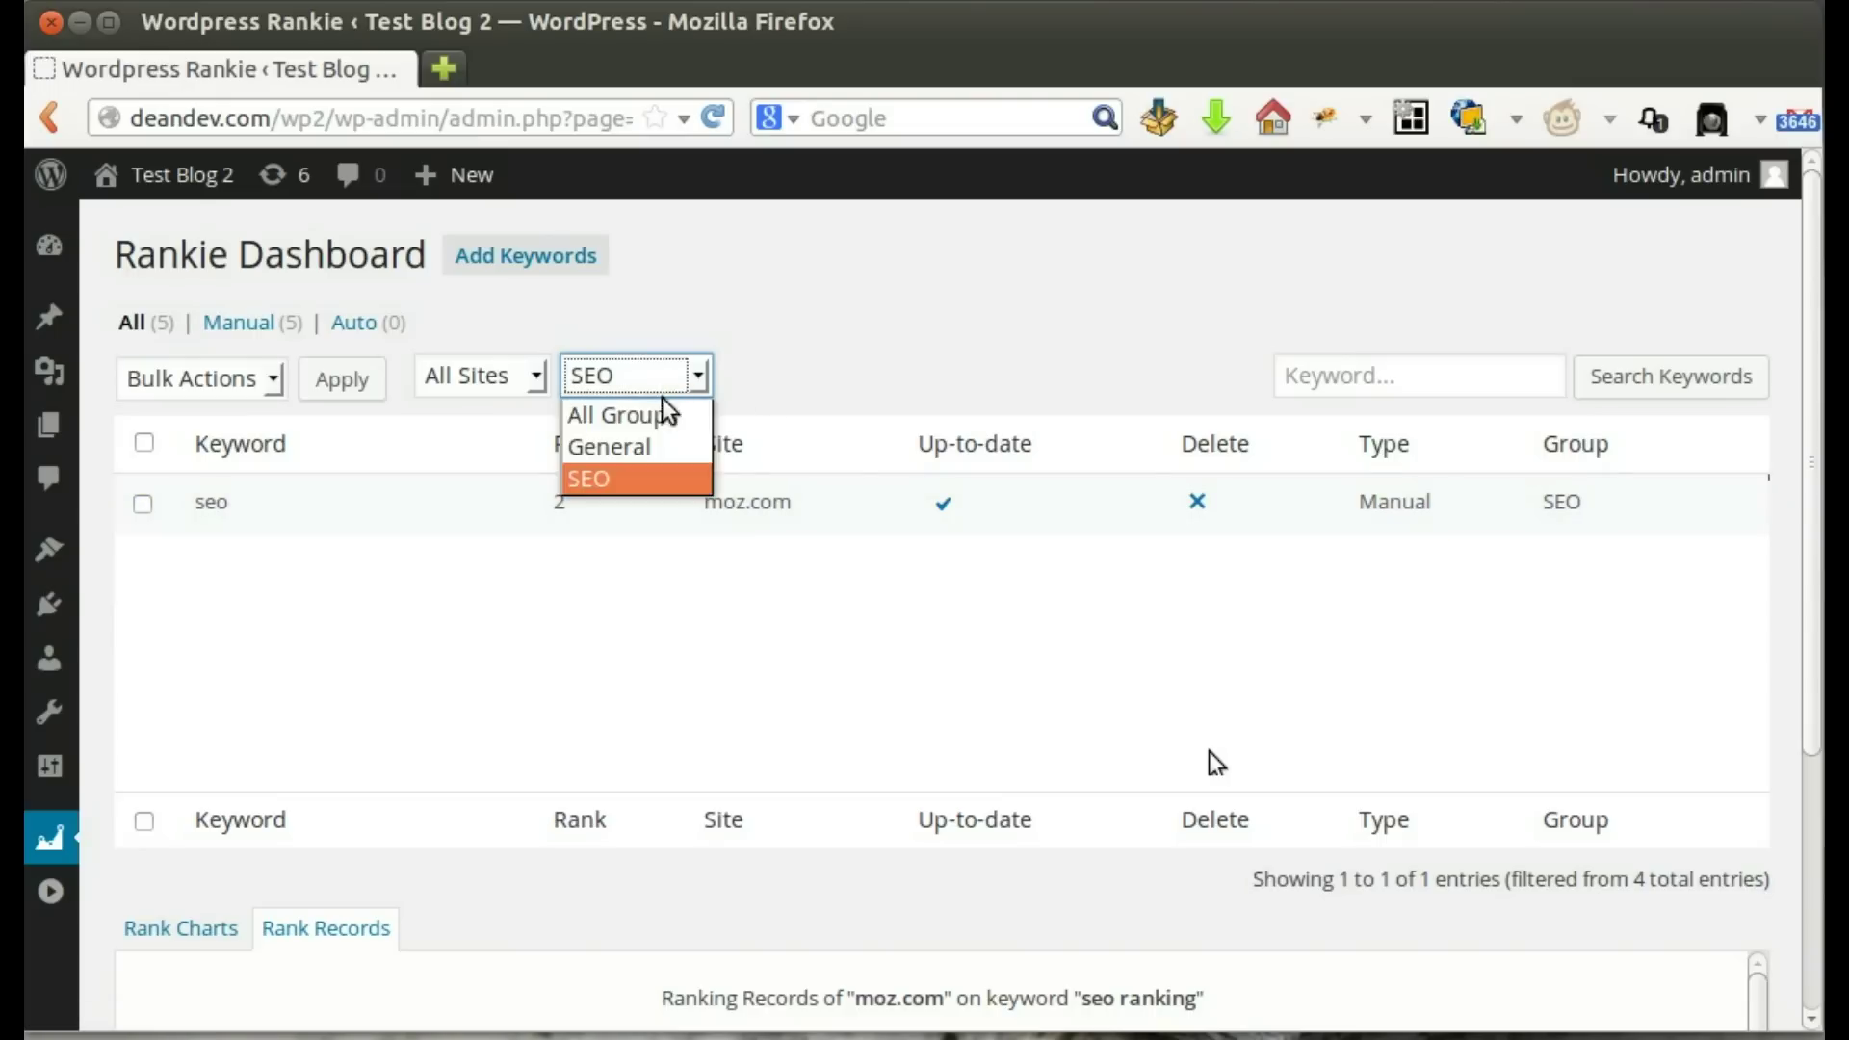
{"action": "left_click", "coordinate": [651, 460]}
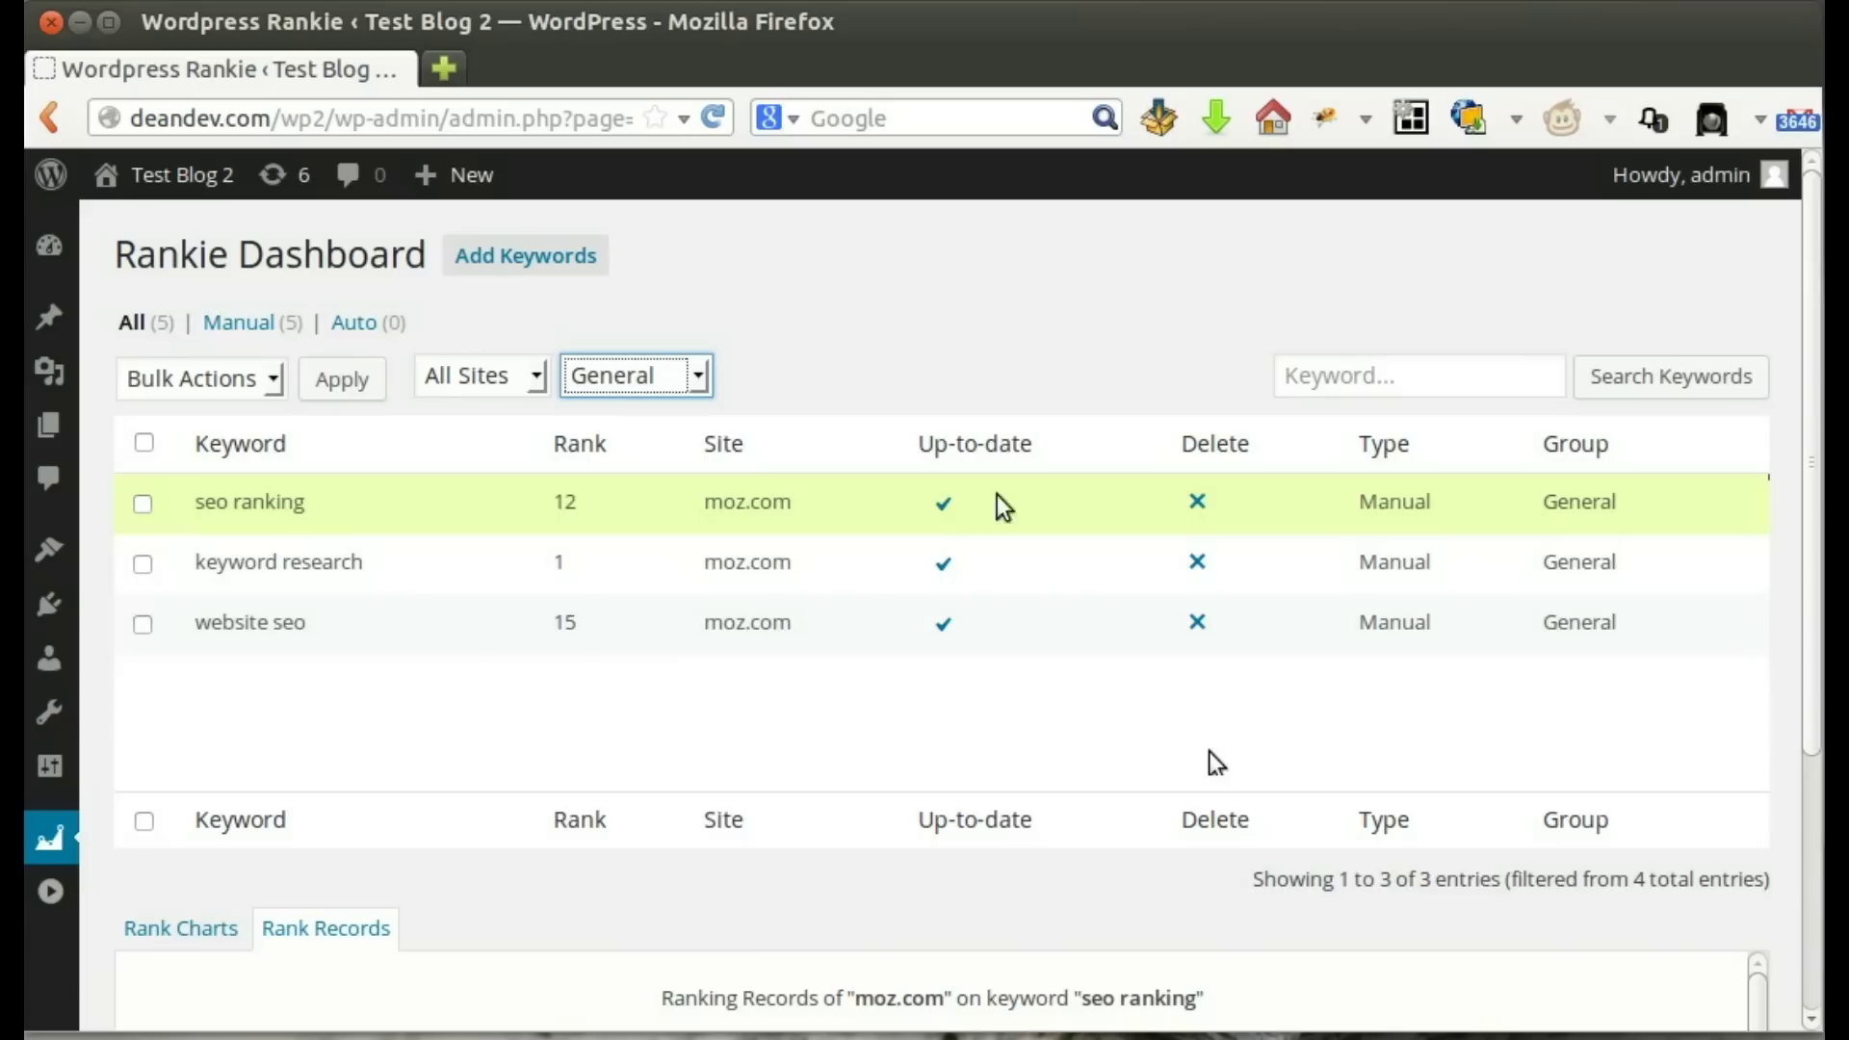
Filter the keyword list to site moz.com across All Groups
{"action": "left_click", "coordinate": [495, 393]}
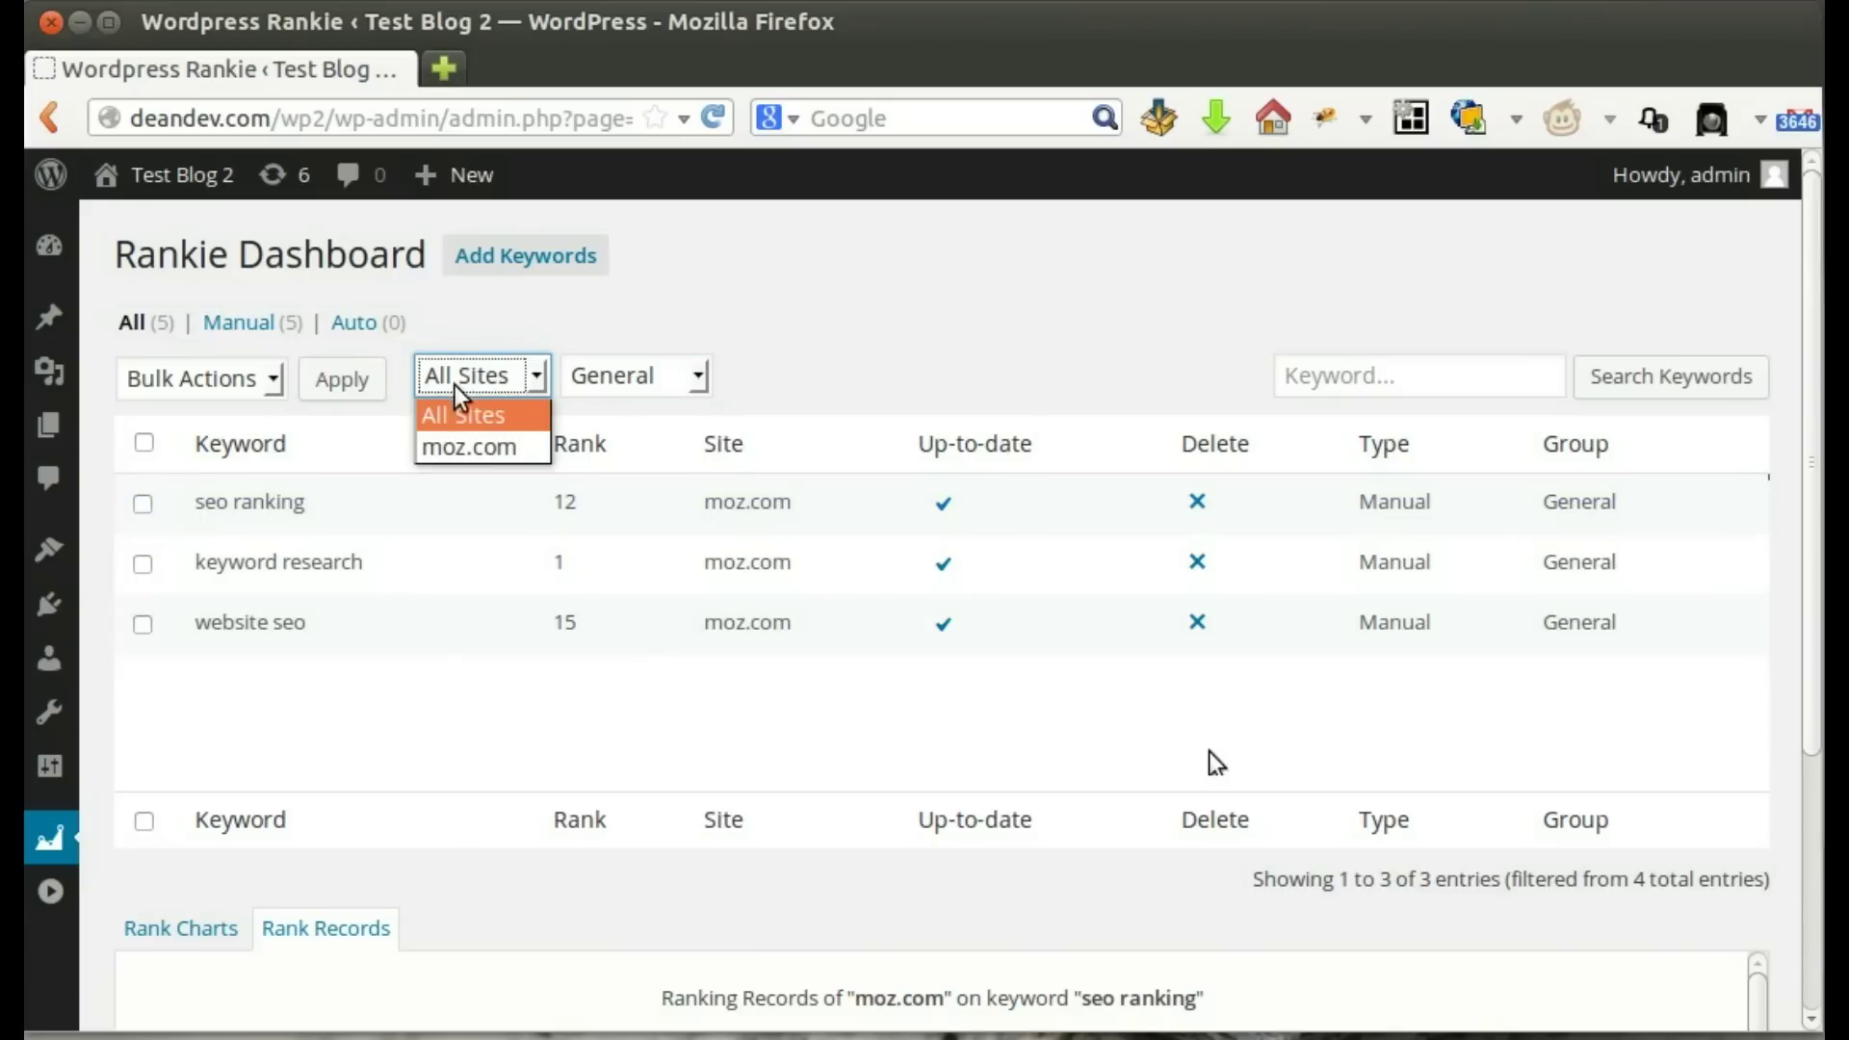
{"action": "left_click", "coordinate": [479, 449]}
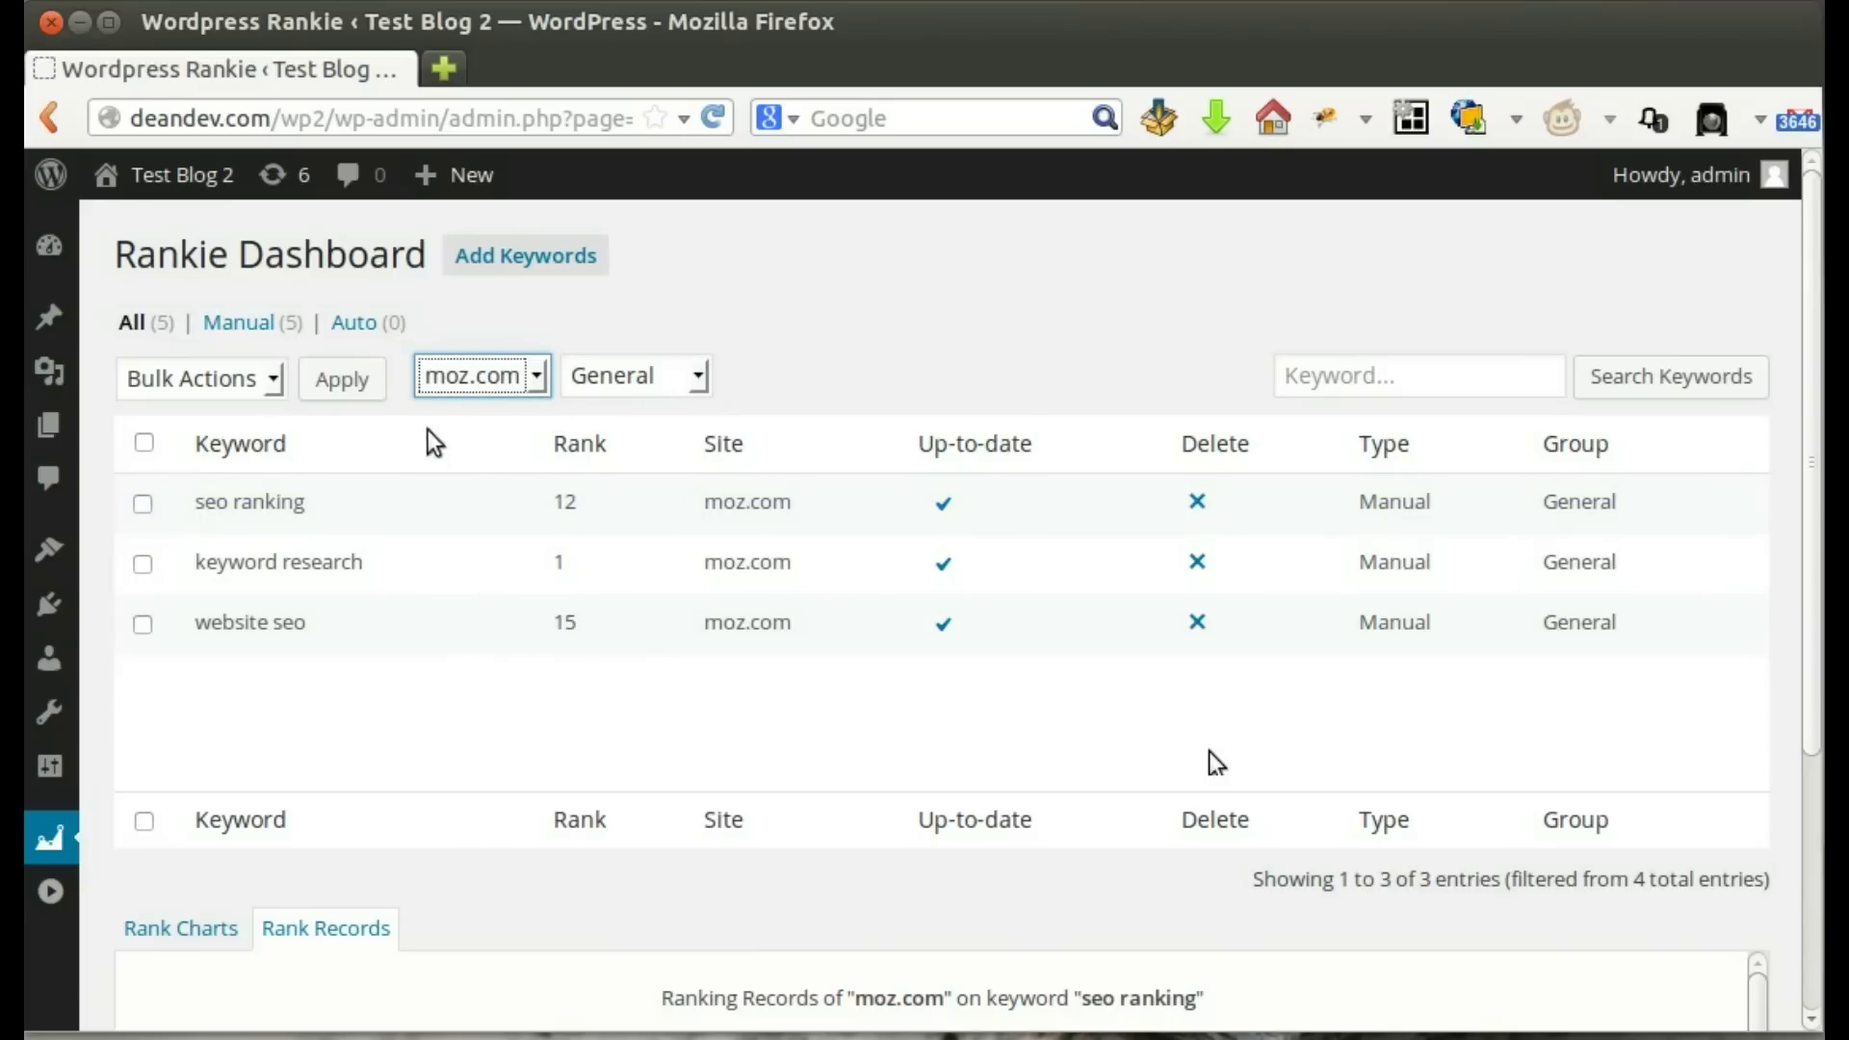
{"action": "left_click", "coordinate": [672, 395]}
{"action": "left_click", "coordinate": [649, 414]}
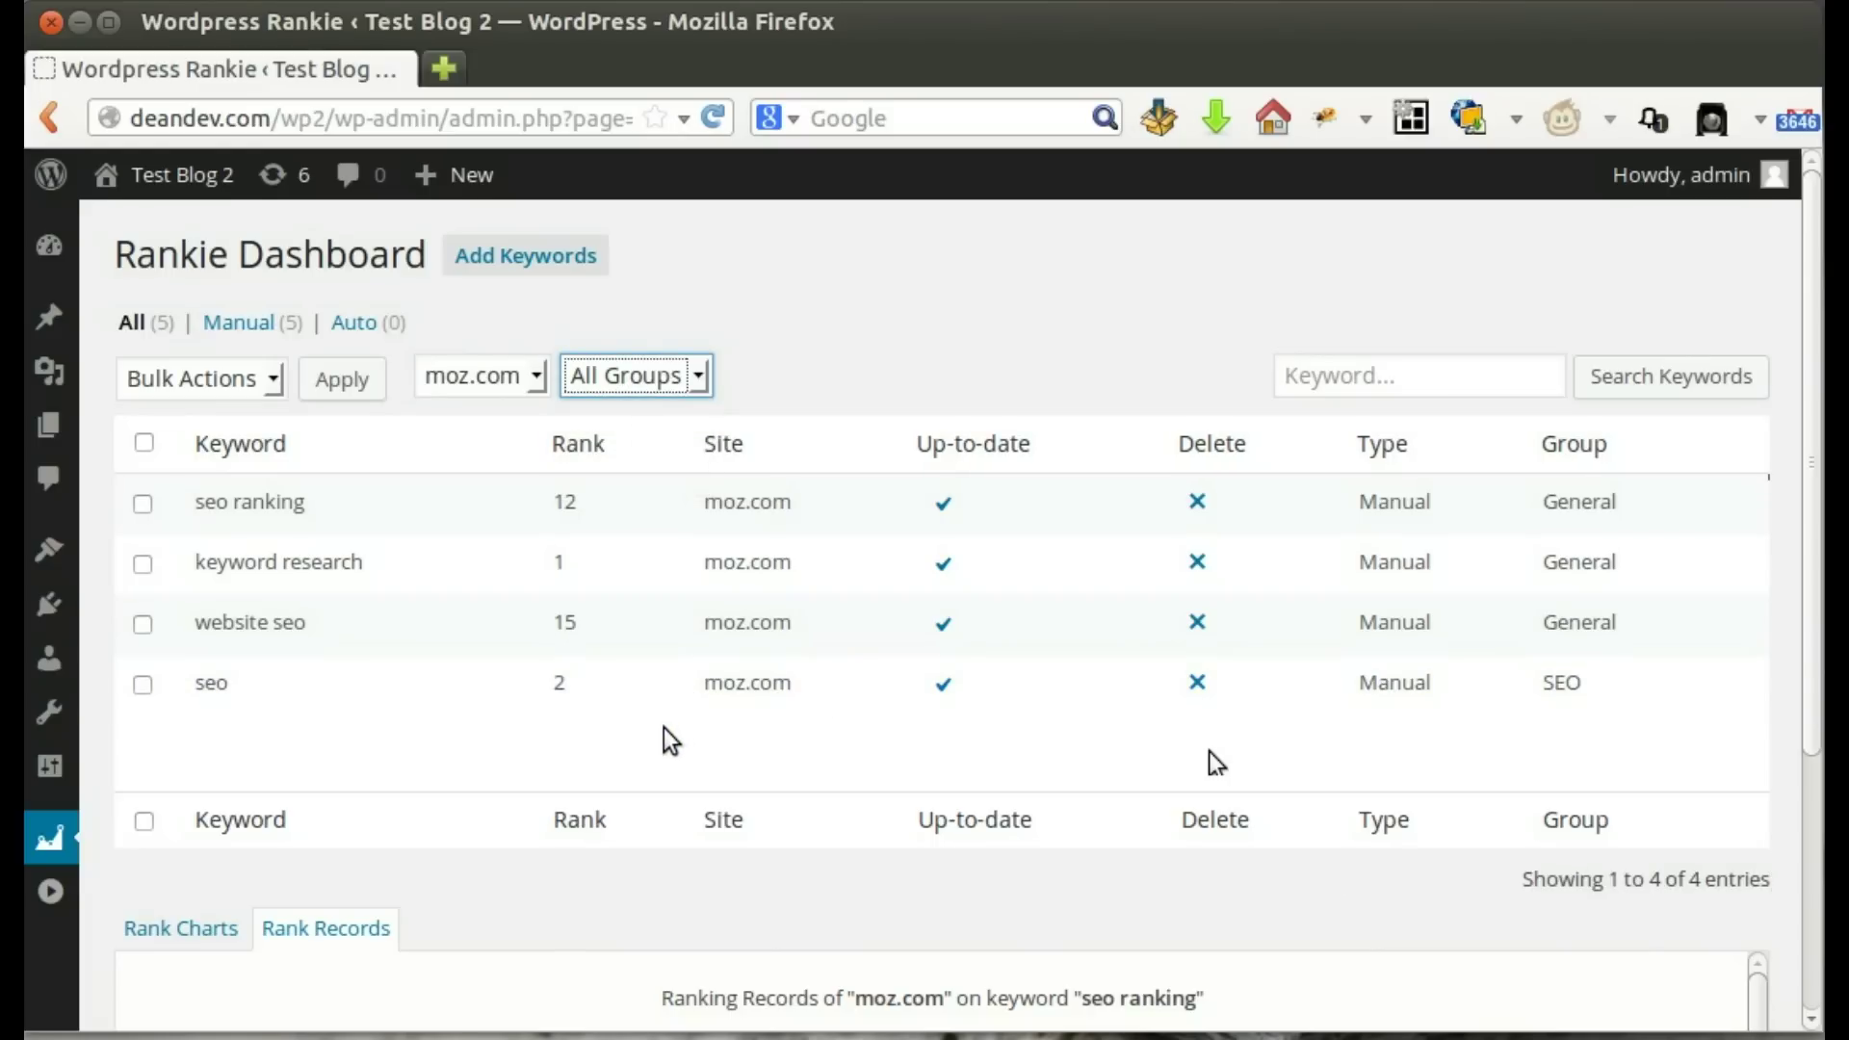
{"action": "mouse_move", "coordinate": [50, 838]}
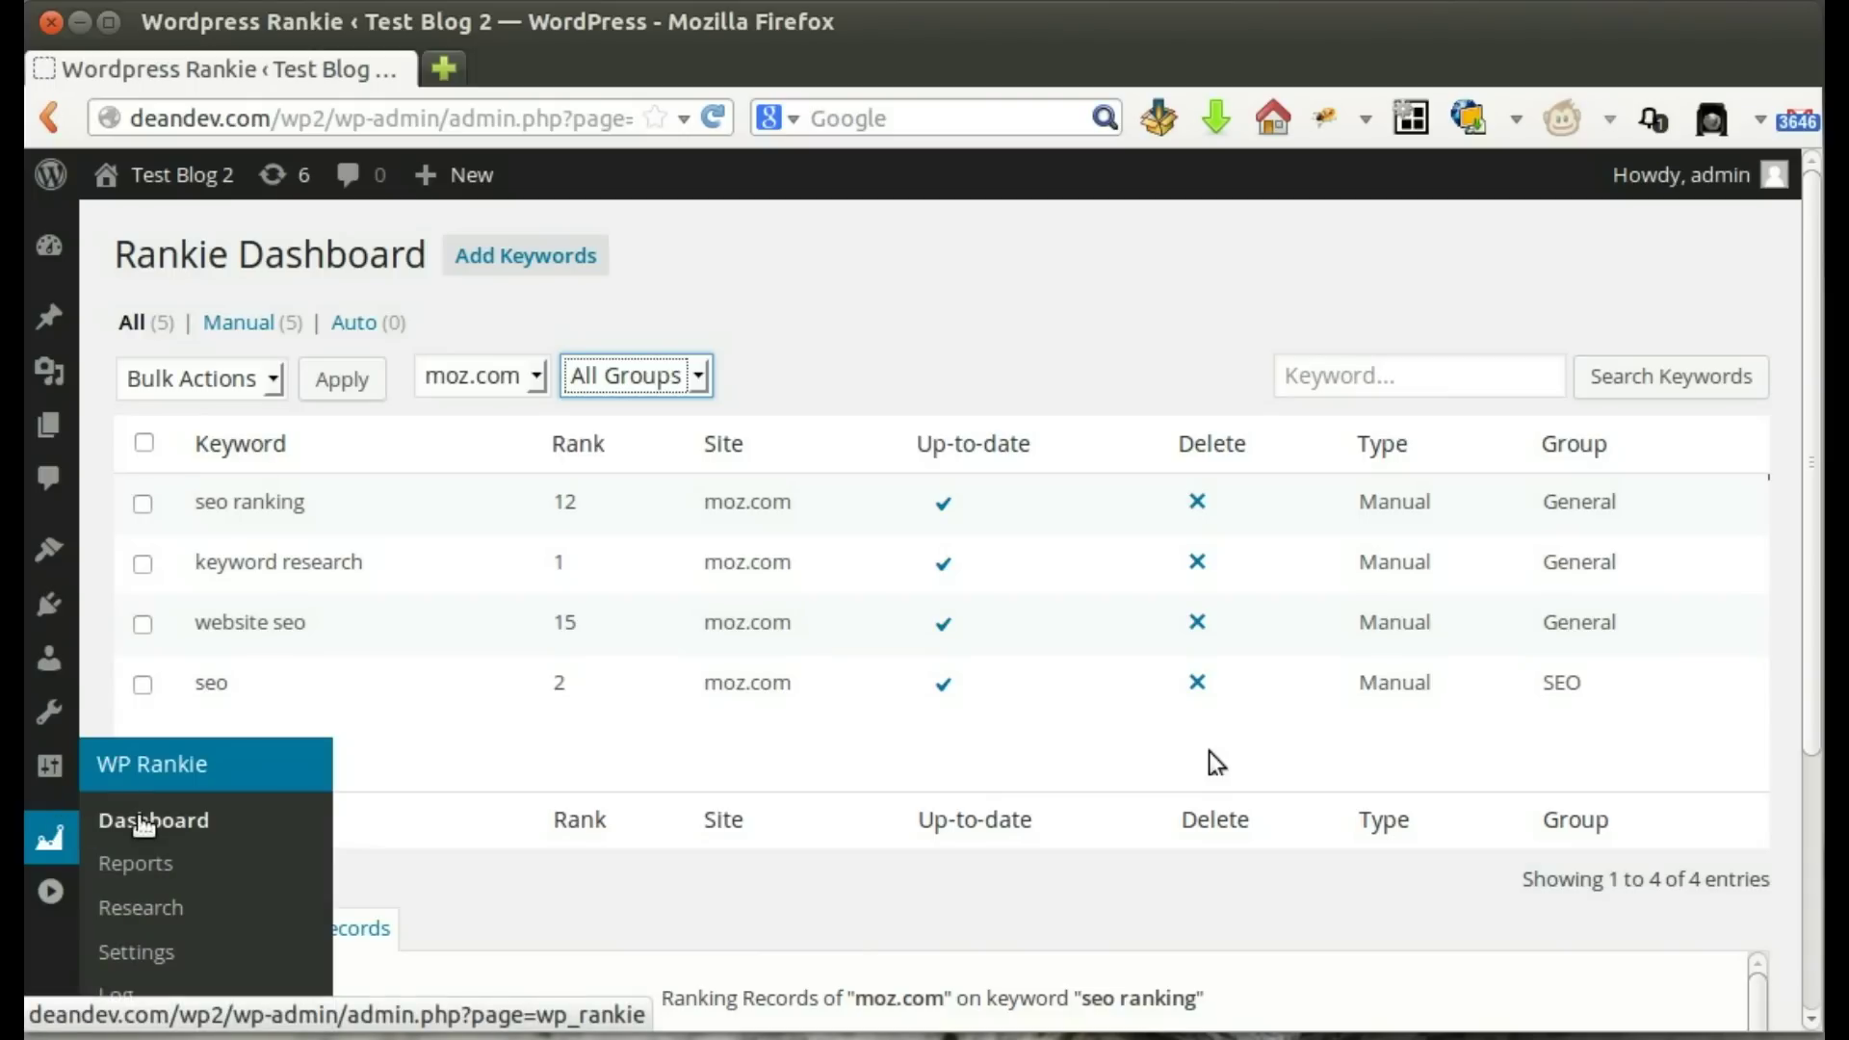
Generate a by-month Ranking Report for all sites and groups, year 2014, month 4
{"action": "left_click", "coordinate": [142, 869]}
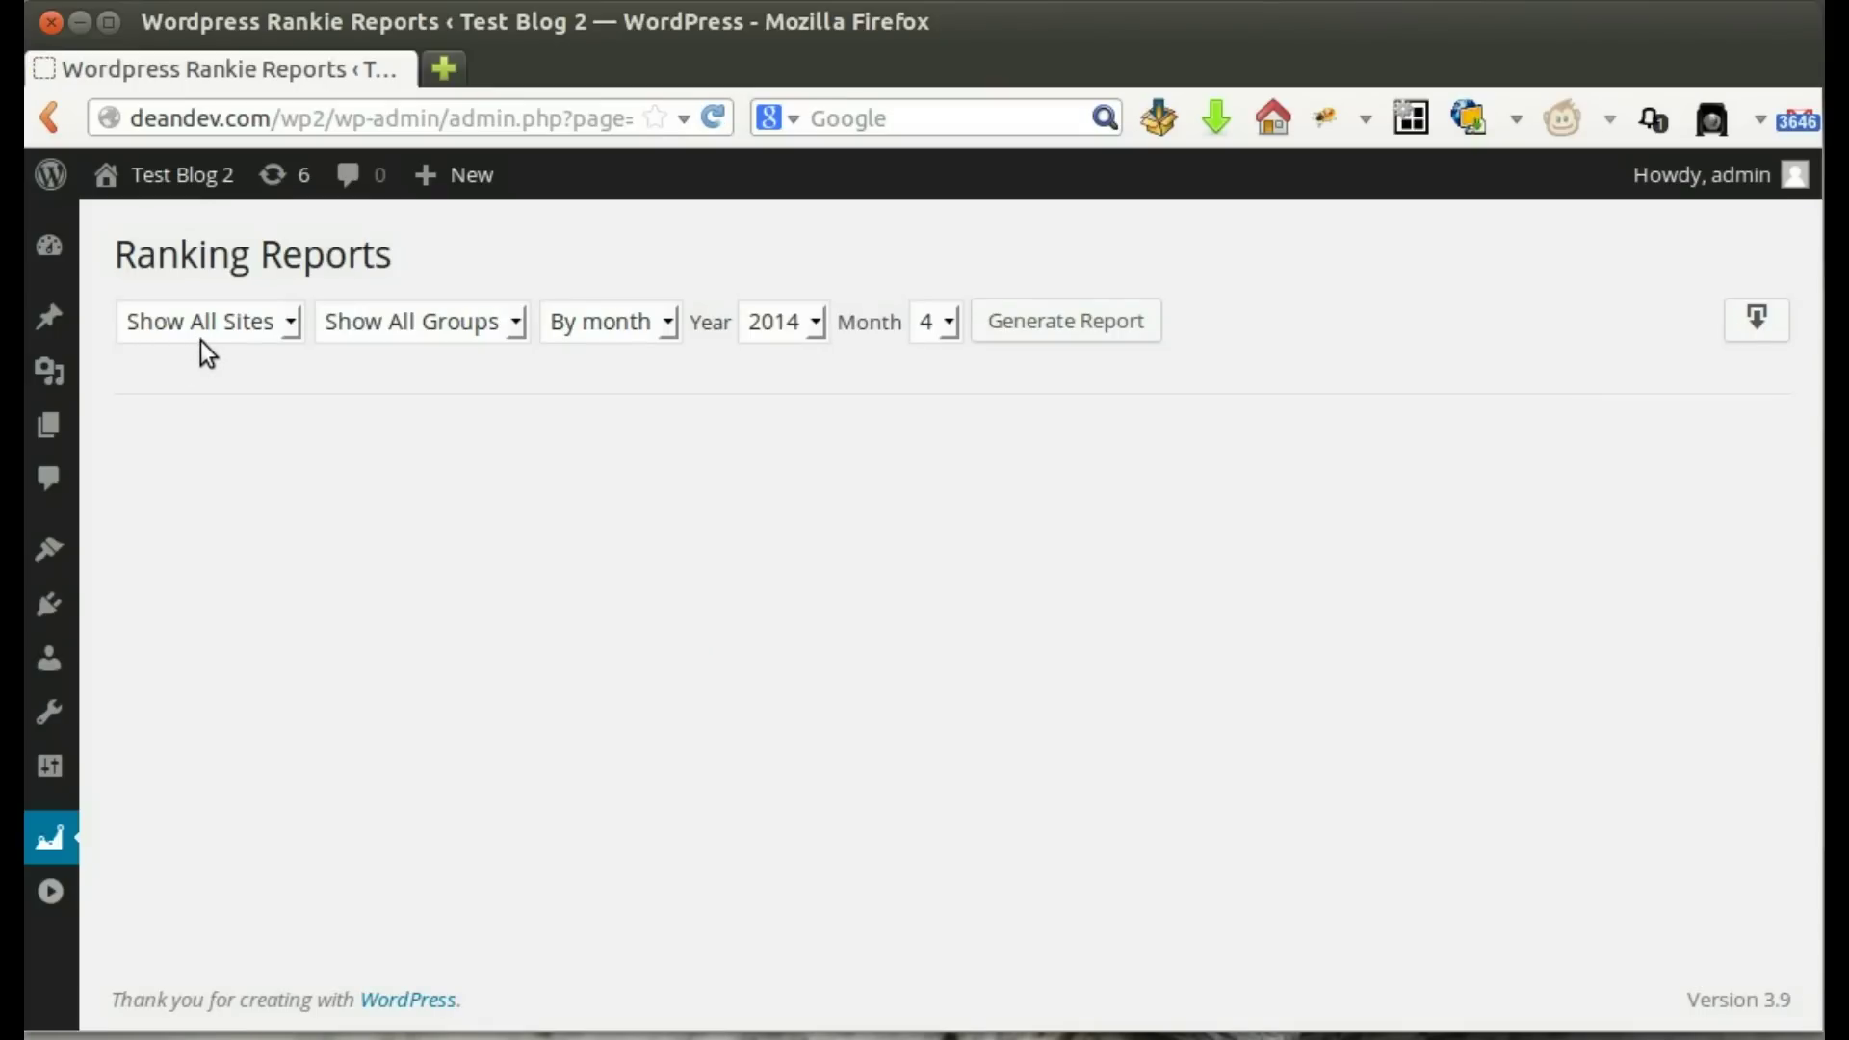
{"action": "left_click", "coordinate": [578, 337]}
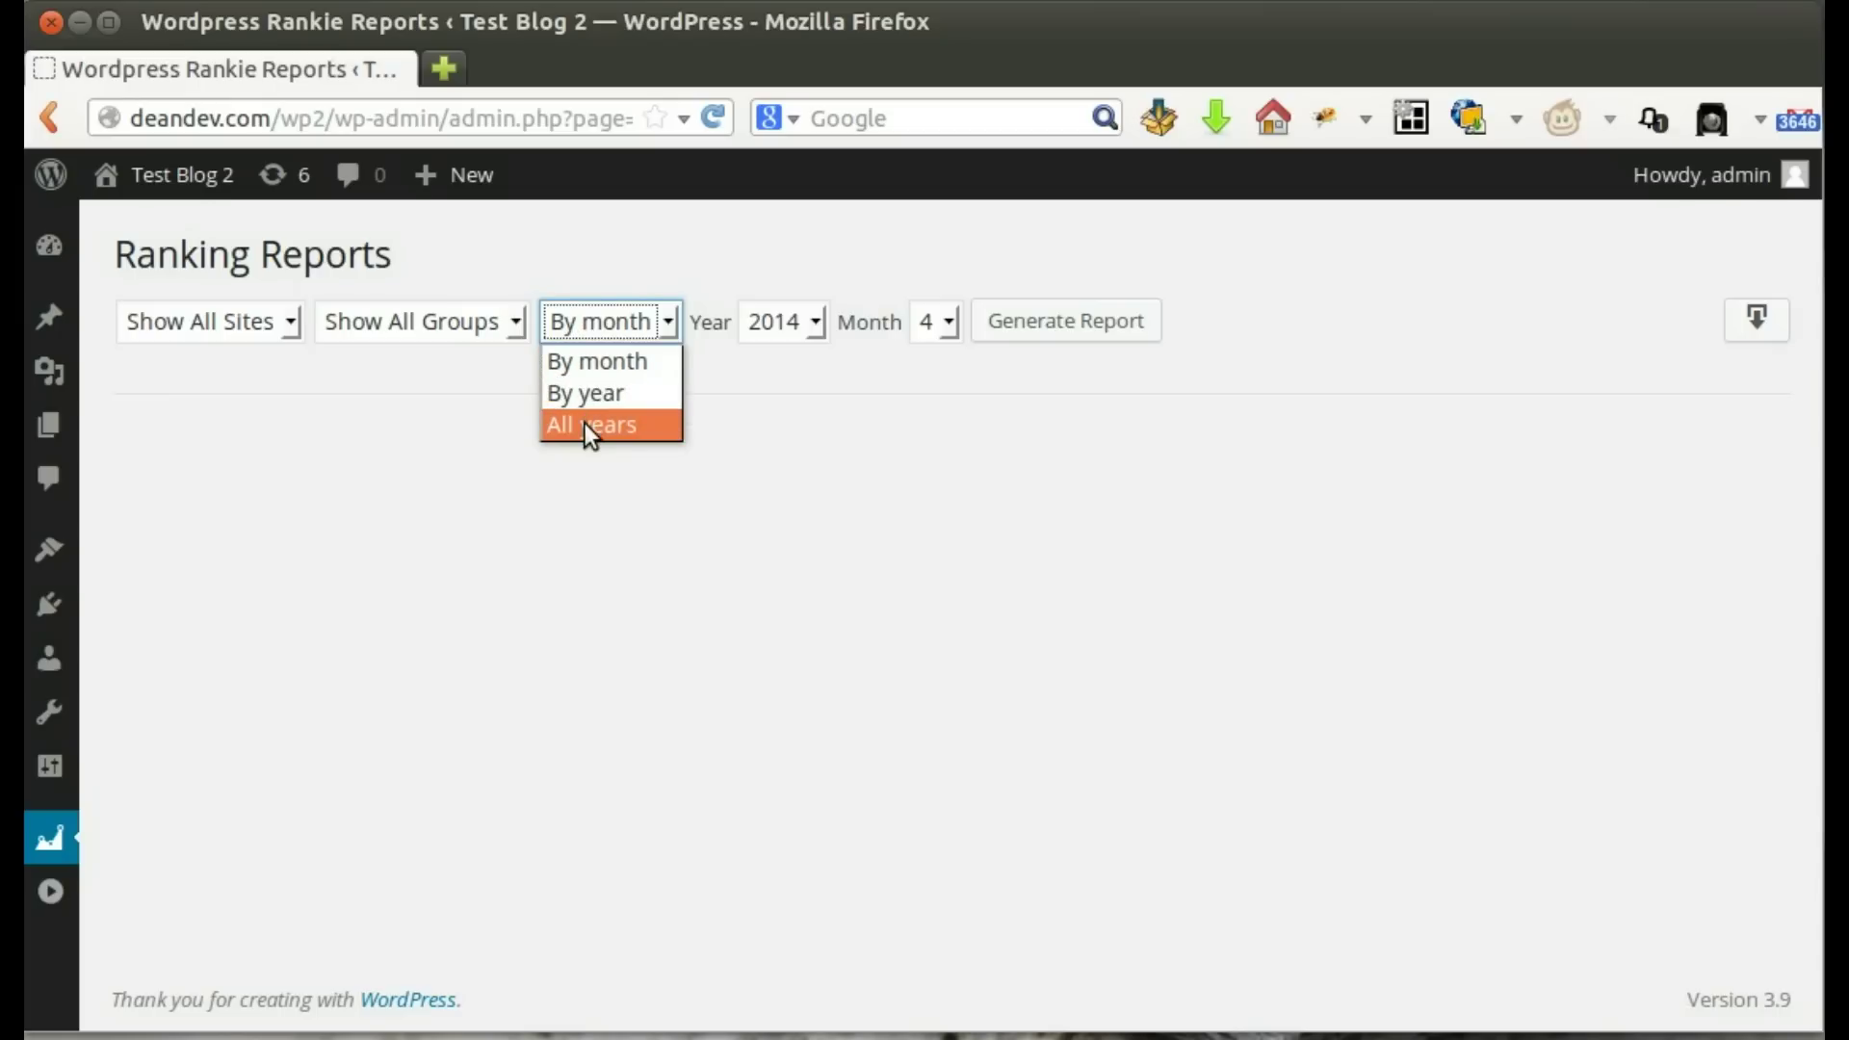
{"action": "left_click", "coordinate": [588, 395]}
{"action": "left_click", "coordinate": [596, 337]}
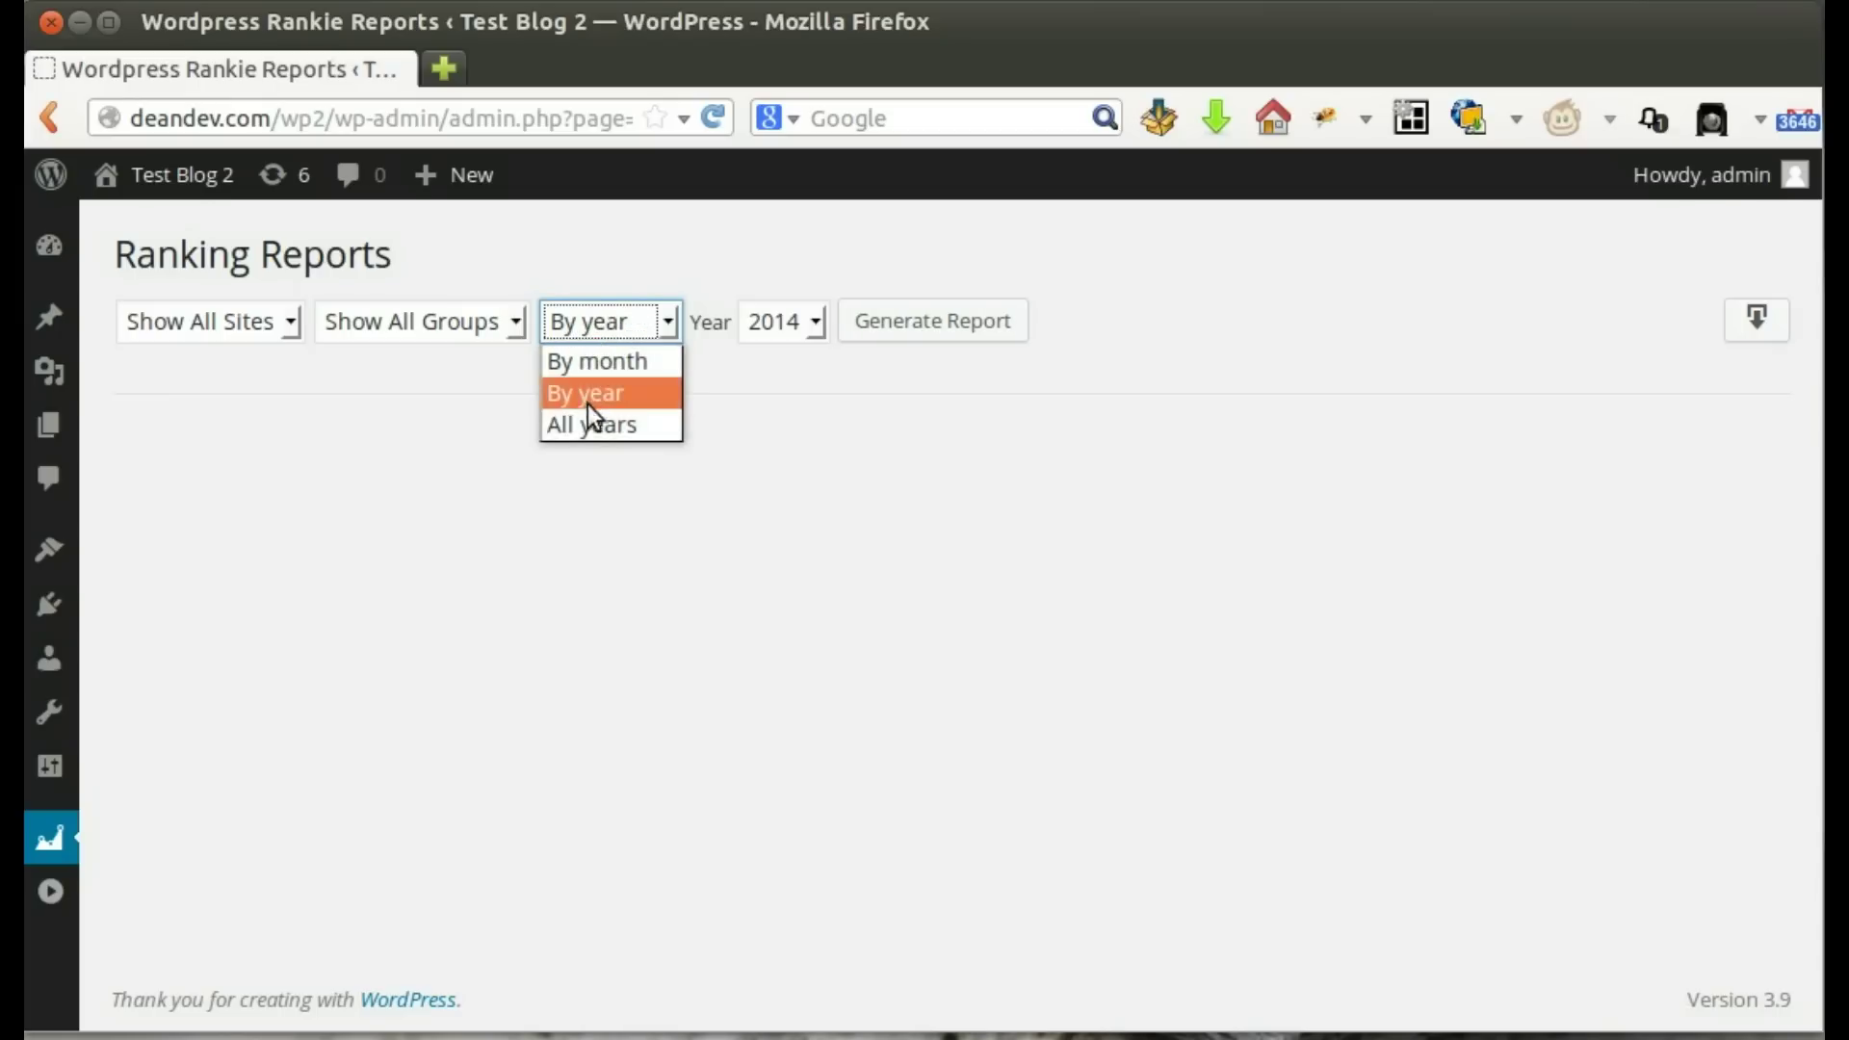
{"action": "left_click", "coordinate": [590, 424]}
{"action": "left_click", "coordinate": [586, 332]}
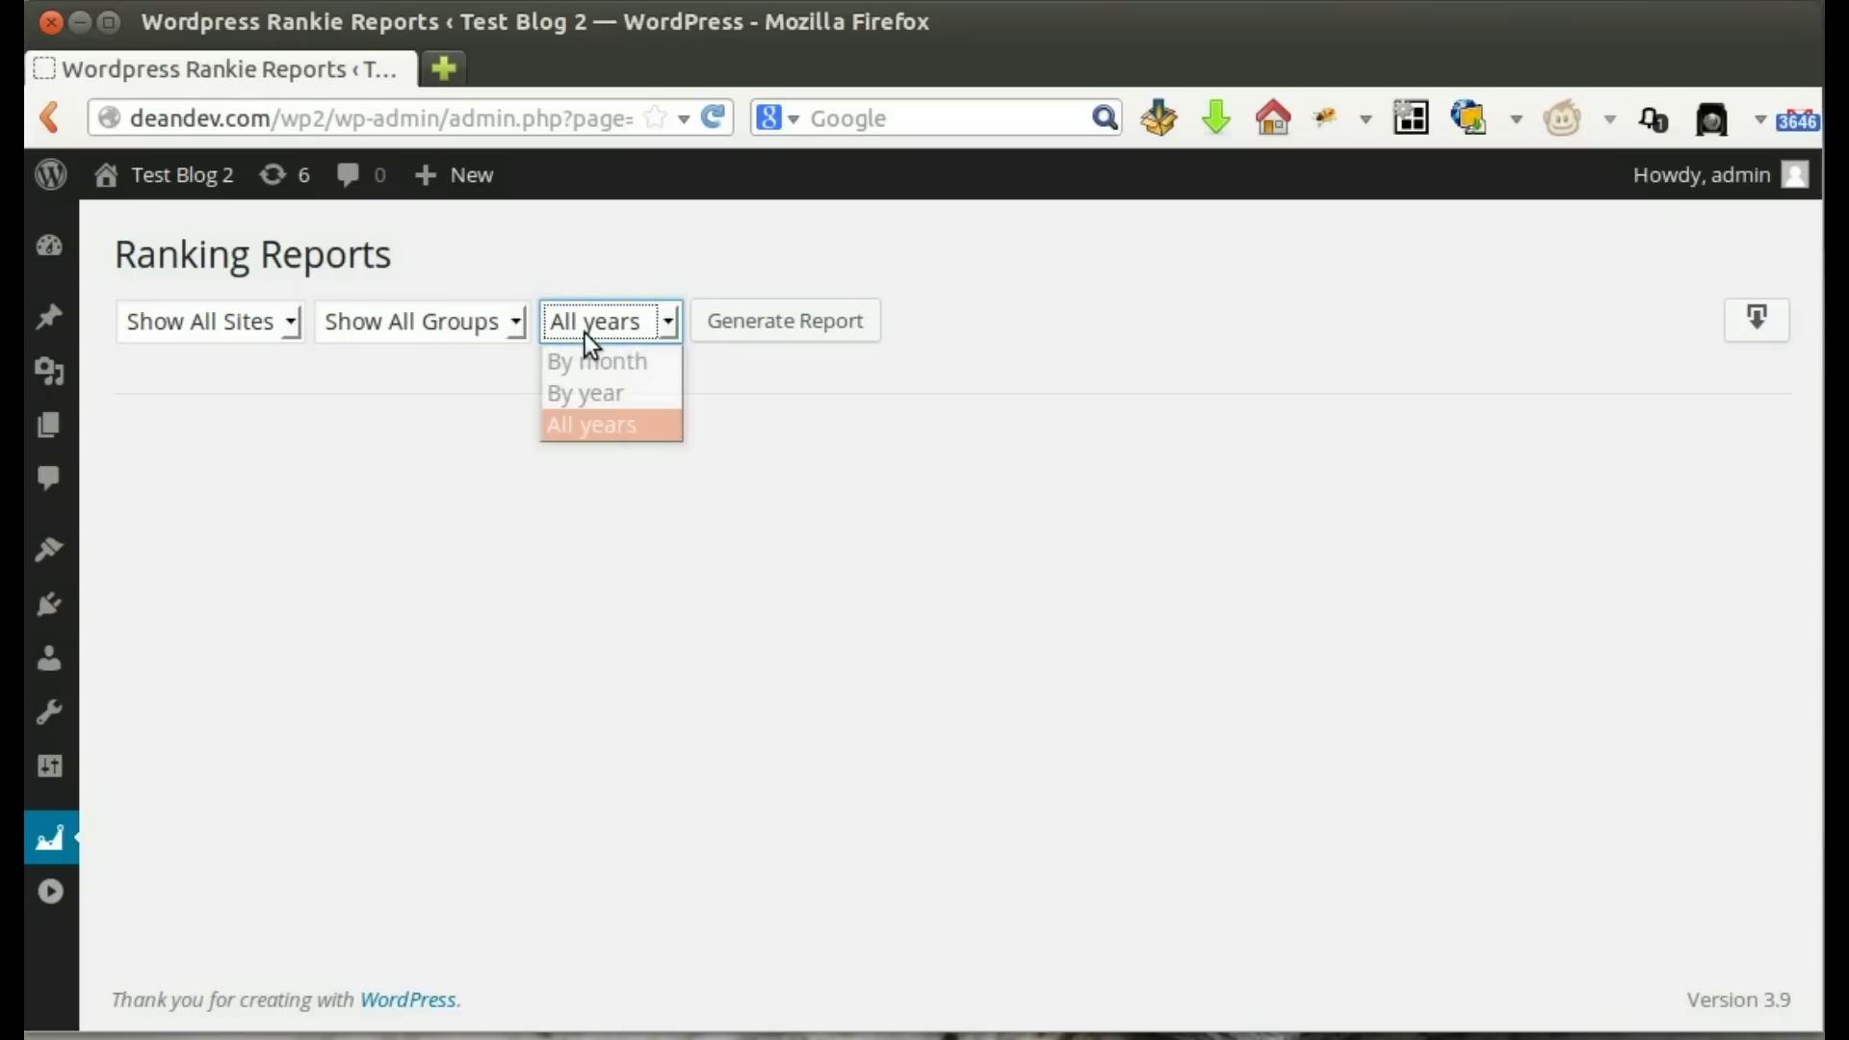
{"action": "left_click", "coordinate": [589, 359]}
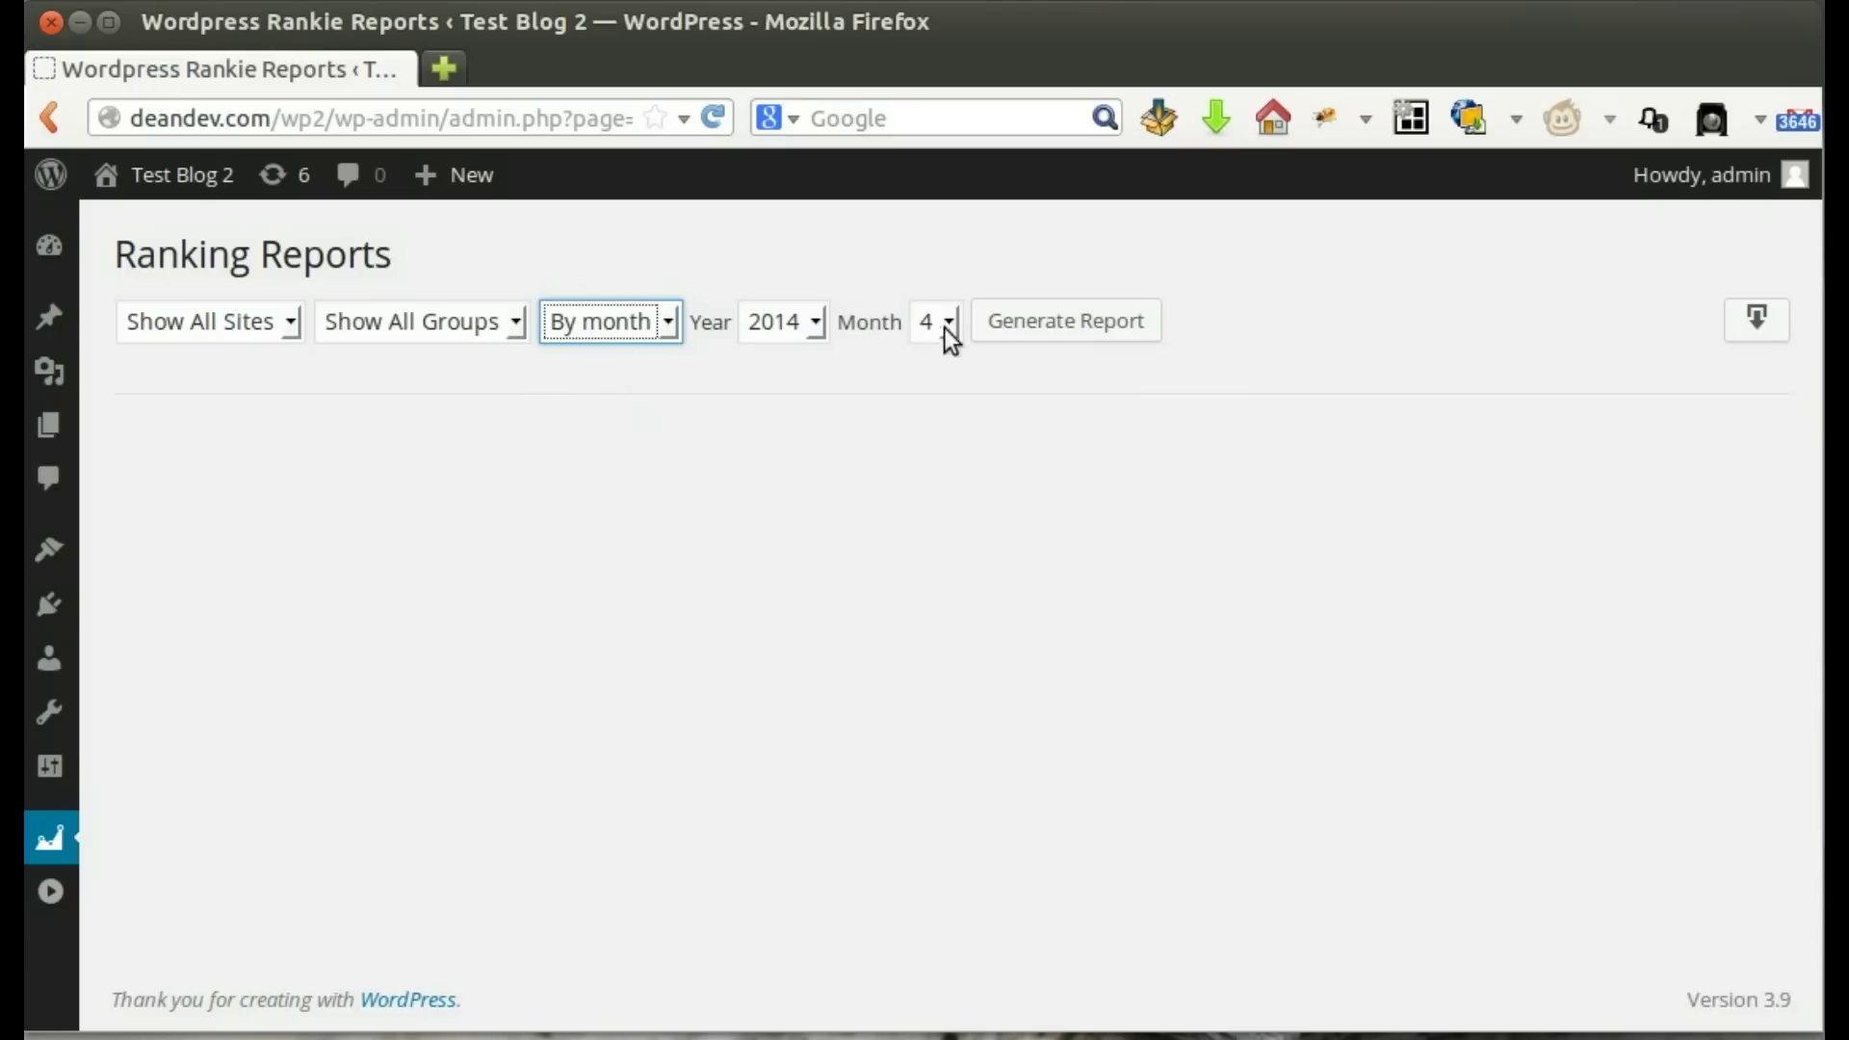
{"action": "left_click", "coordinate": [1027, 330]}
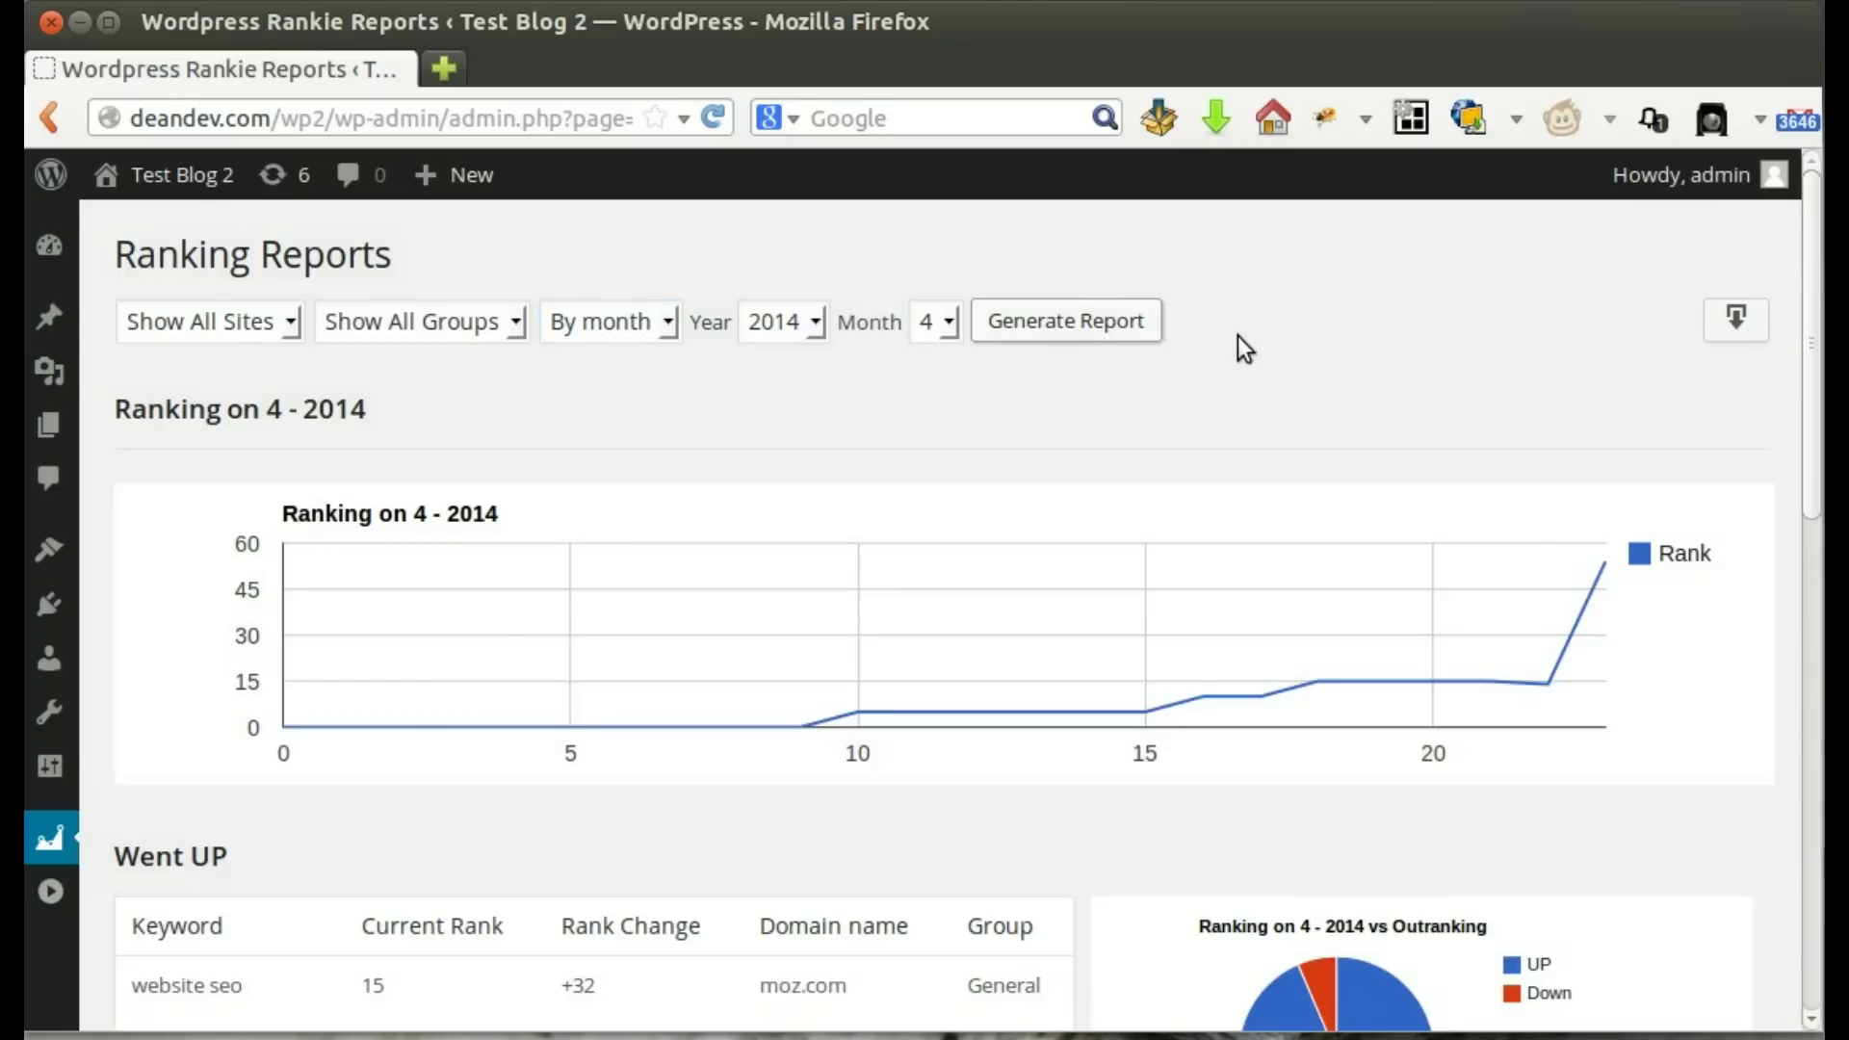
Emphasise the Rank line in the month 4, 2014 chart and review the Went UP table
{"action": "mouse_move", "coordinate": [1807, 289]}
{"action": "left_mouse_down"}
{"action": "mouse_move", "coordinate": [1795, 776]}
{"action": "mouse_move", "coordinate": [1794, 303]}
{"action": "left_mouse_up"}
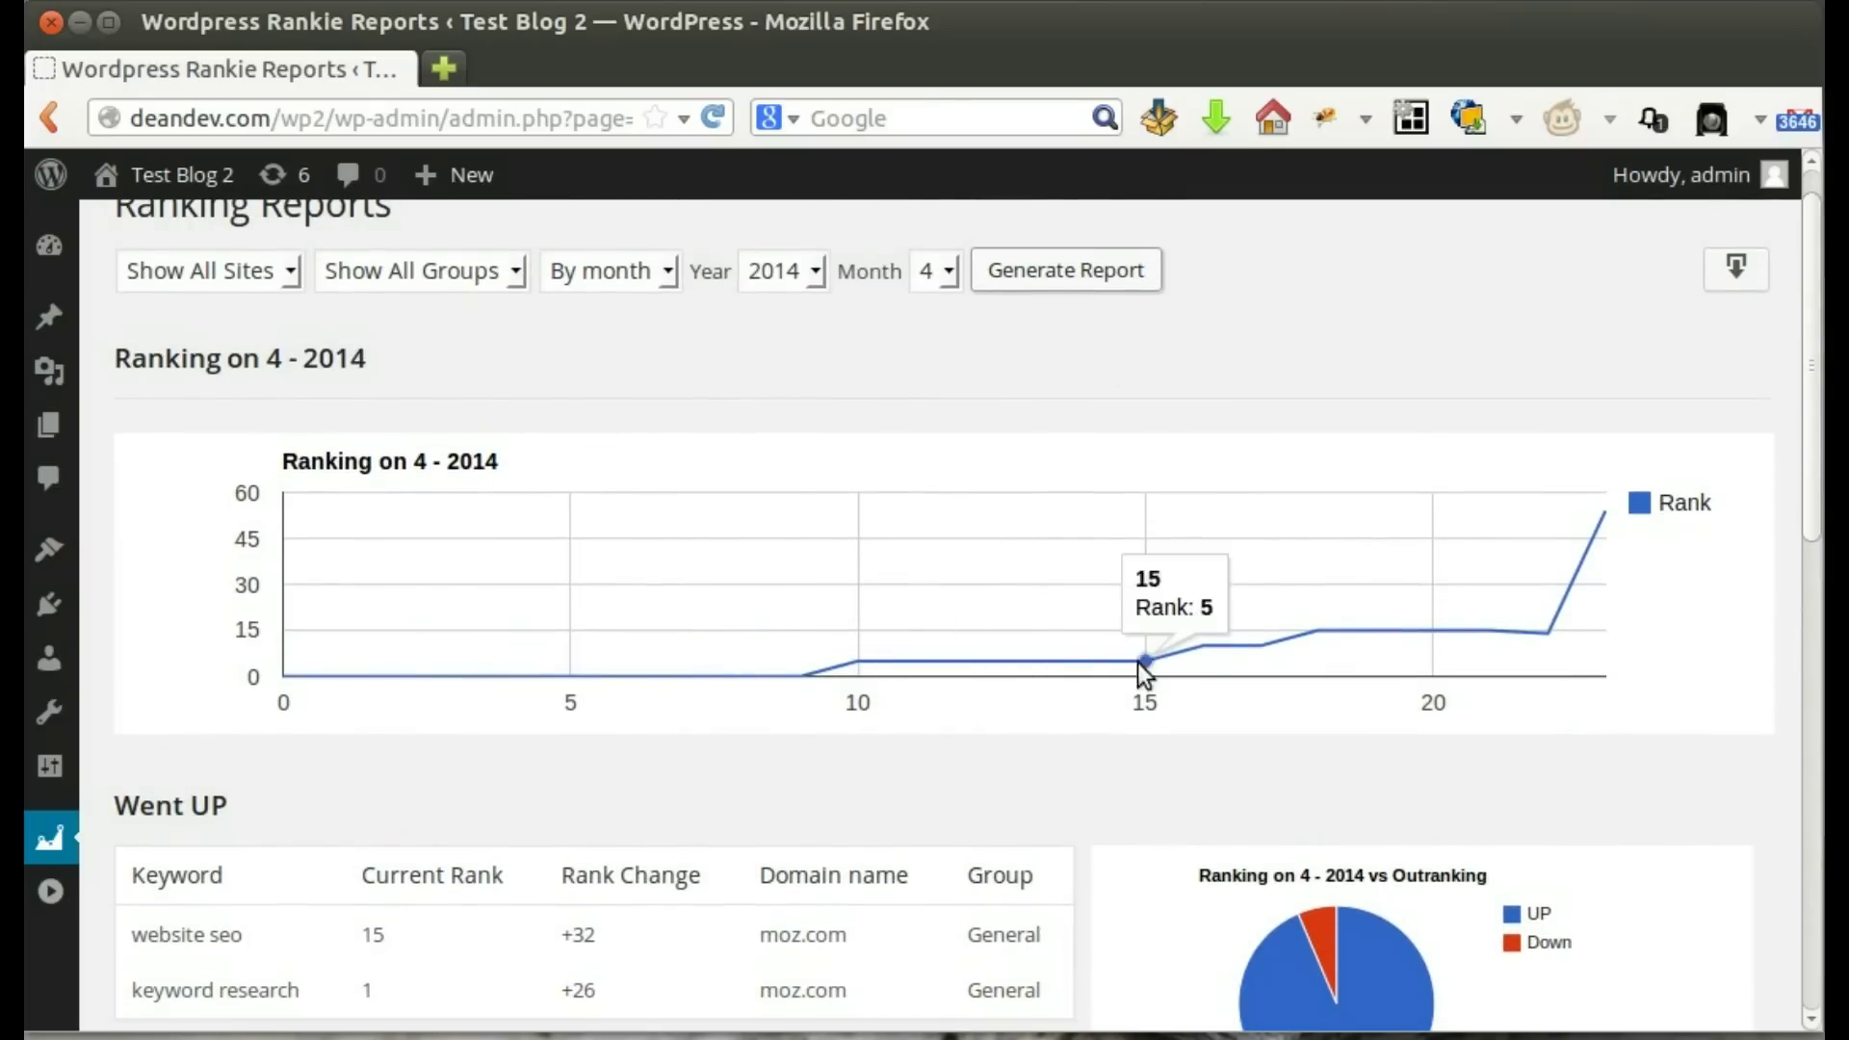
{"action": "left_click", "coordinate": [1659, 505]}
{"action": "scroll", "coordinate": [1653, 587], "scroll_direction": "down", "scroll_amount": 3}
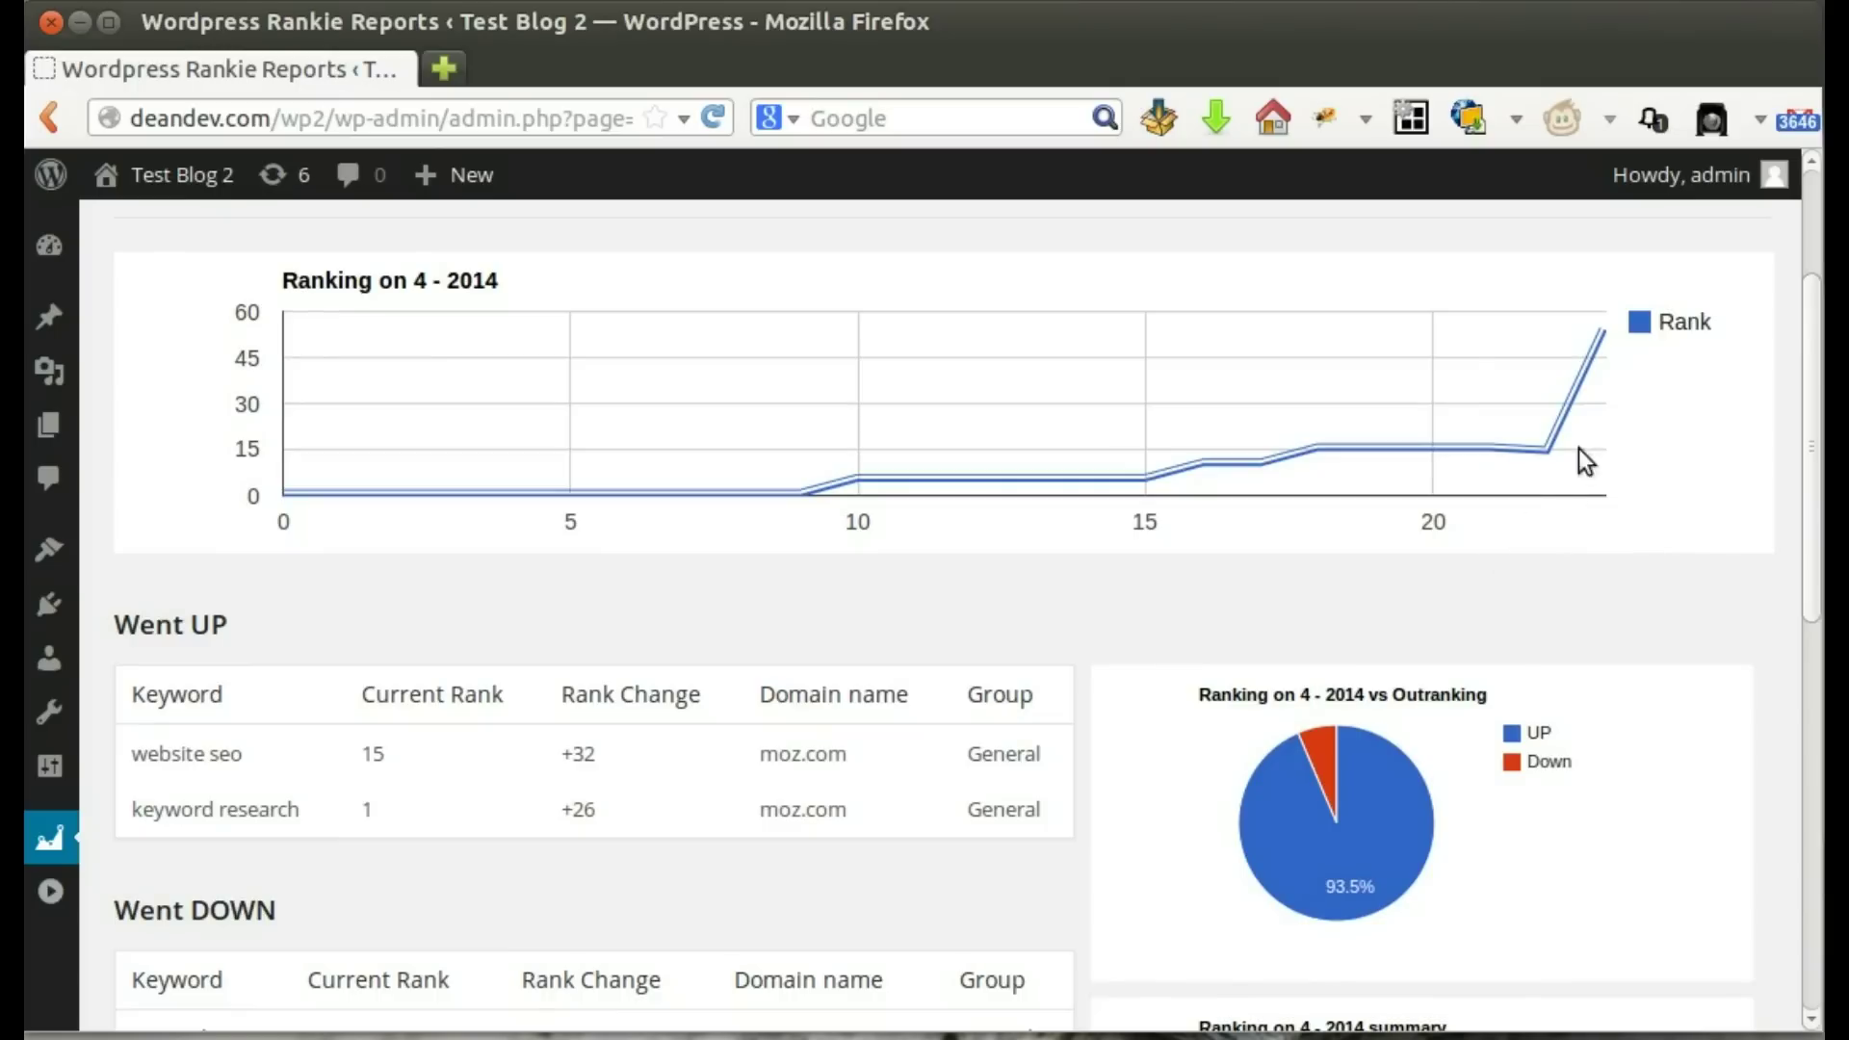
{"action": "scroll", "coordinate": [1672, 371], "scroll_direction": "down", "scroll_amount": 1}
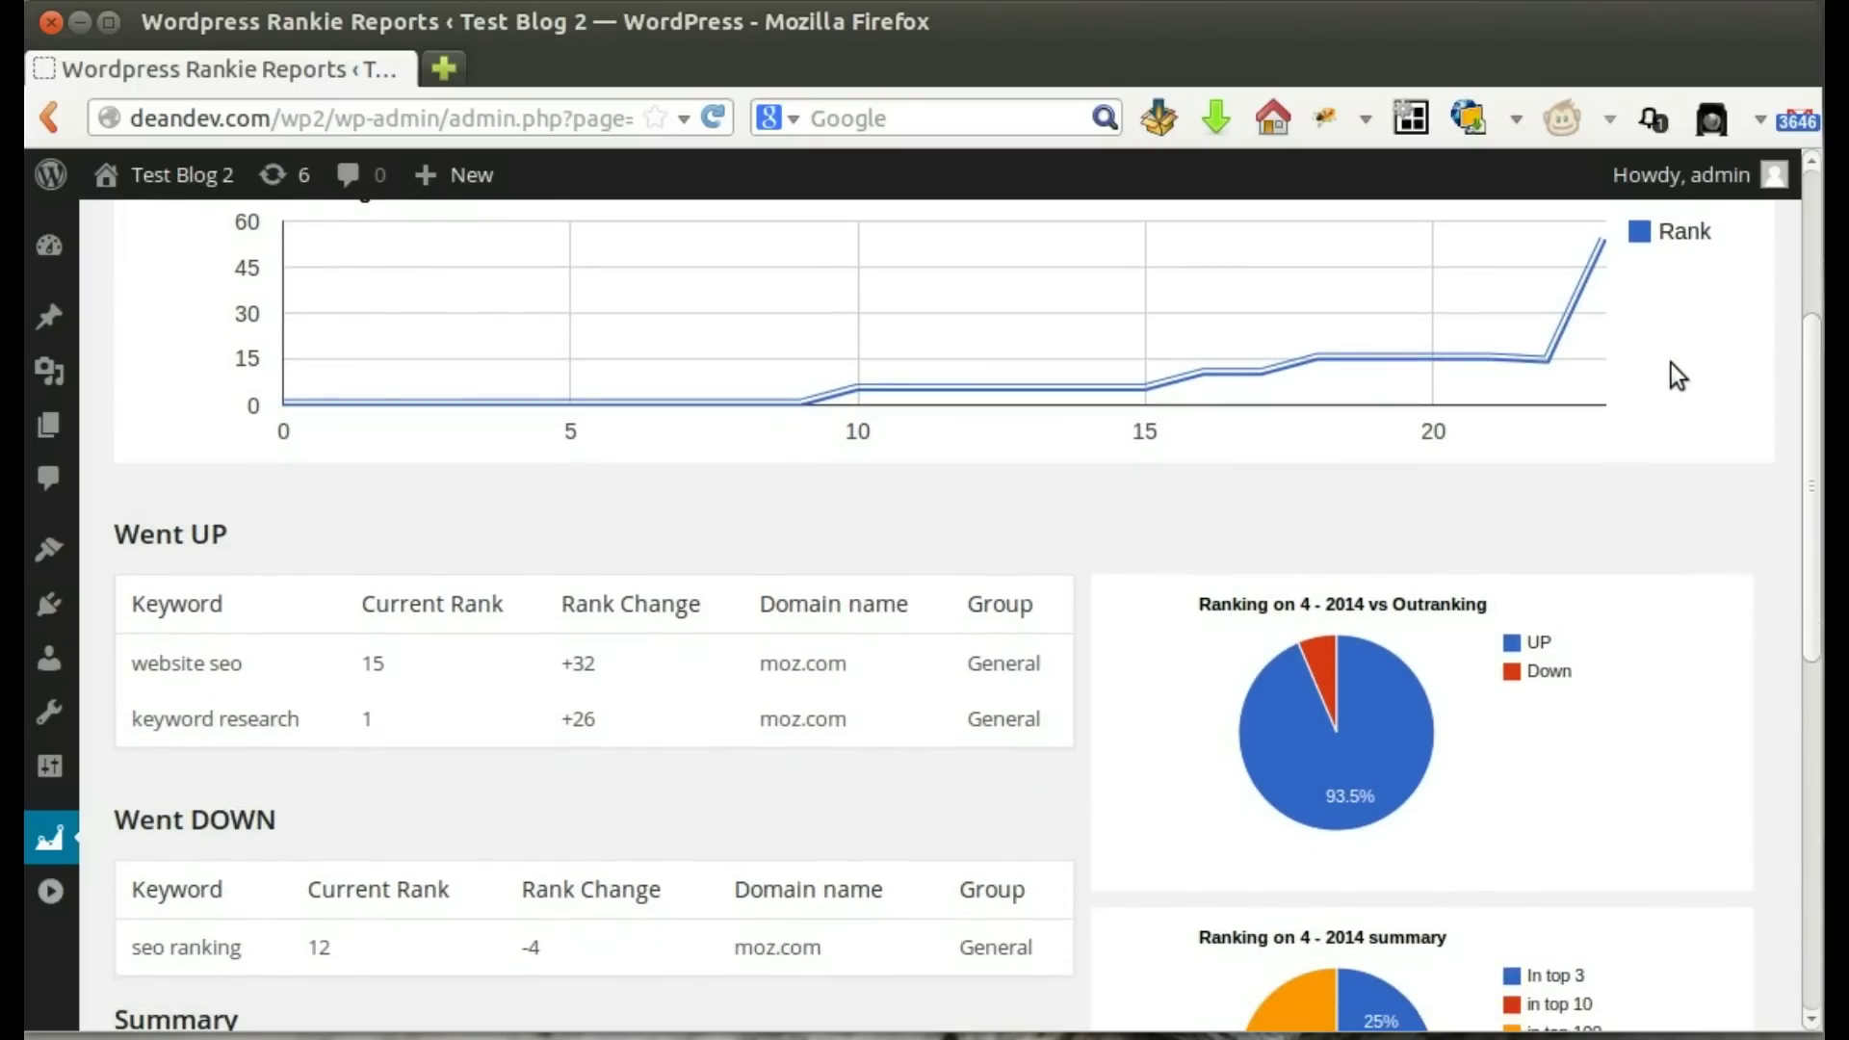
{"action": "triple_click", "coordinate": [189, 540]}
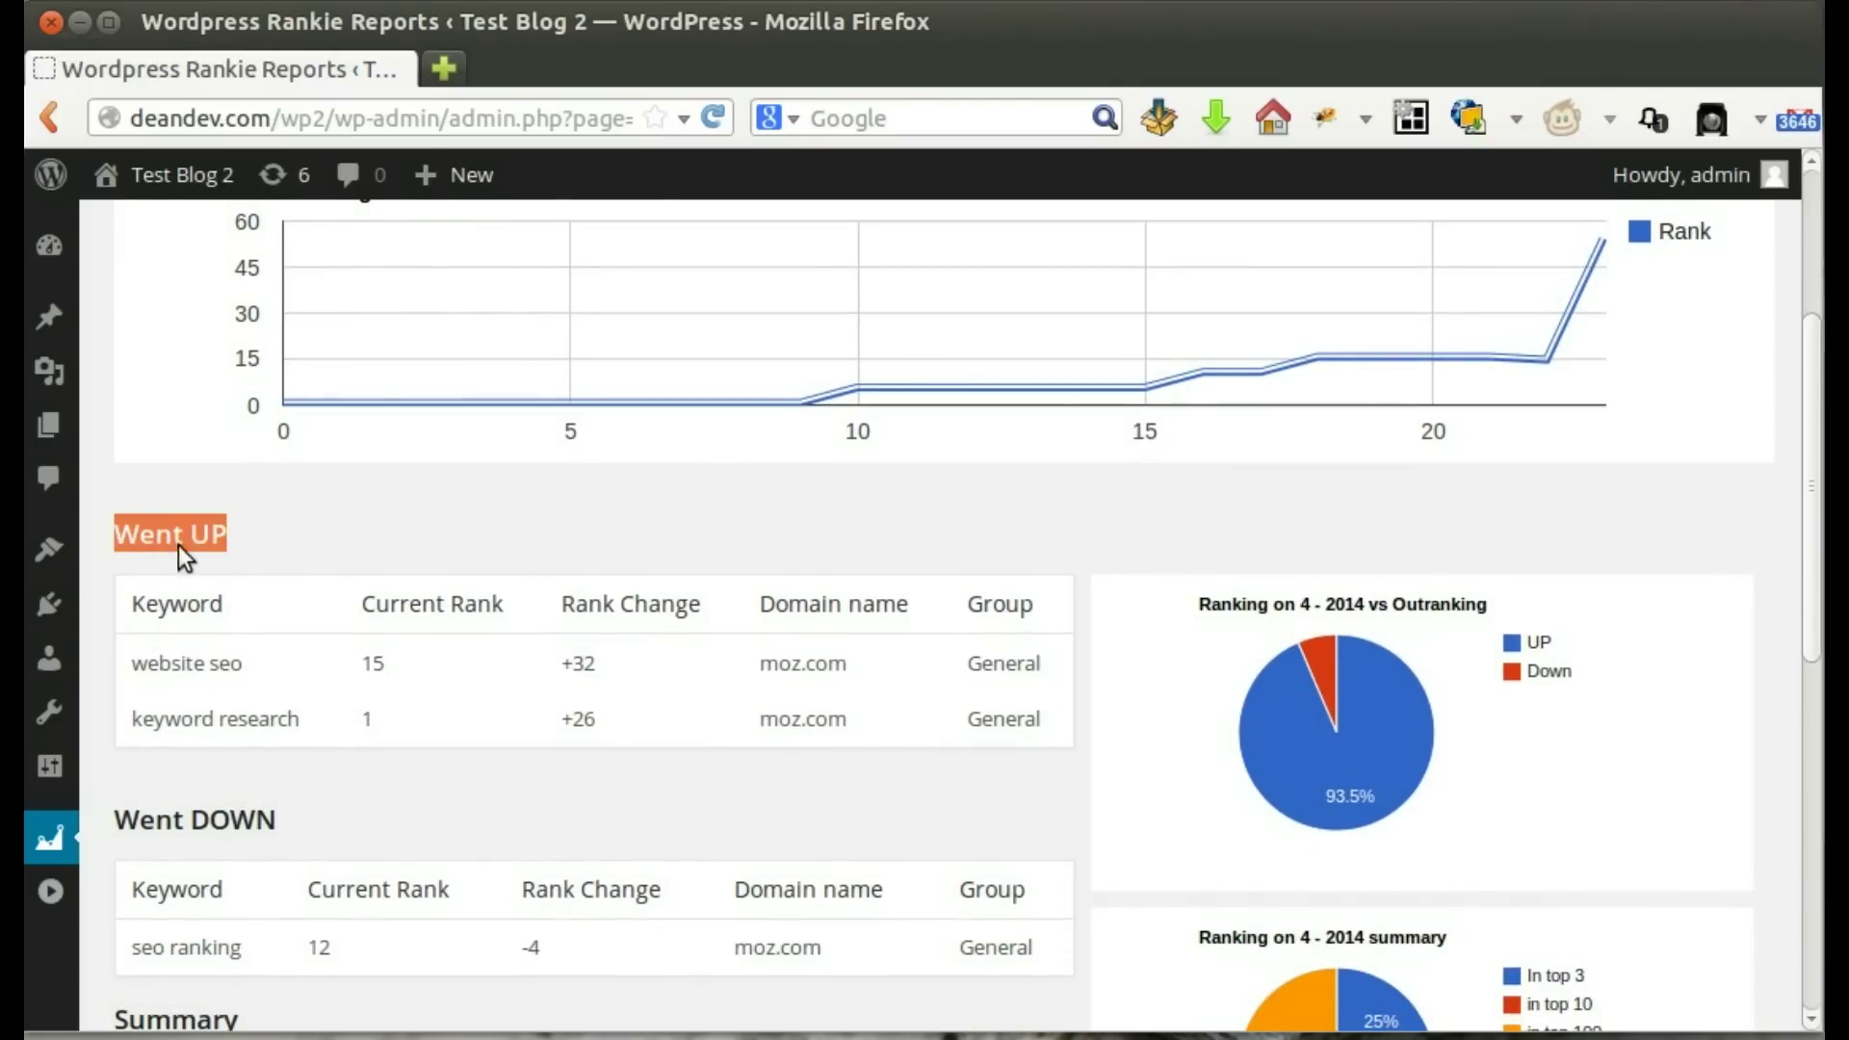
{"action": "left_click", "coordinate": [310, 569]}
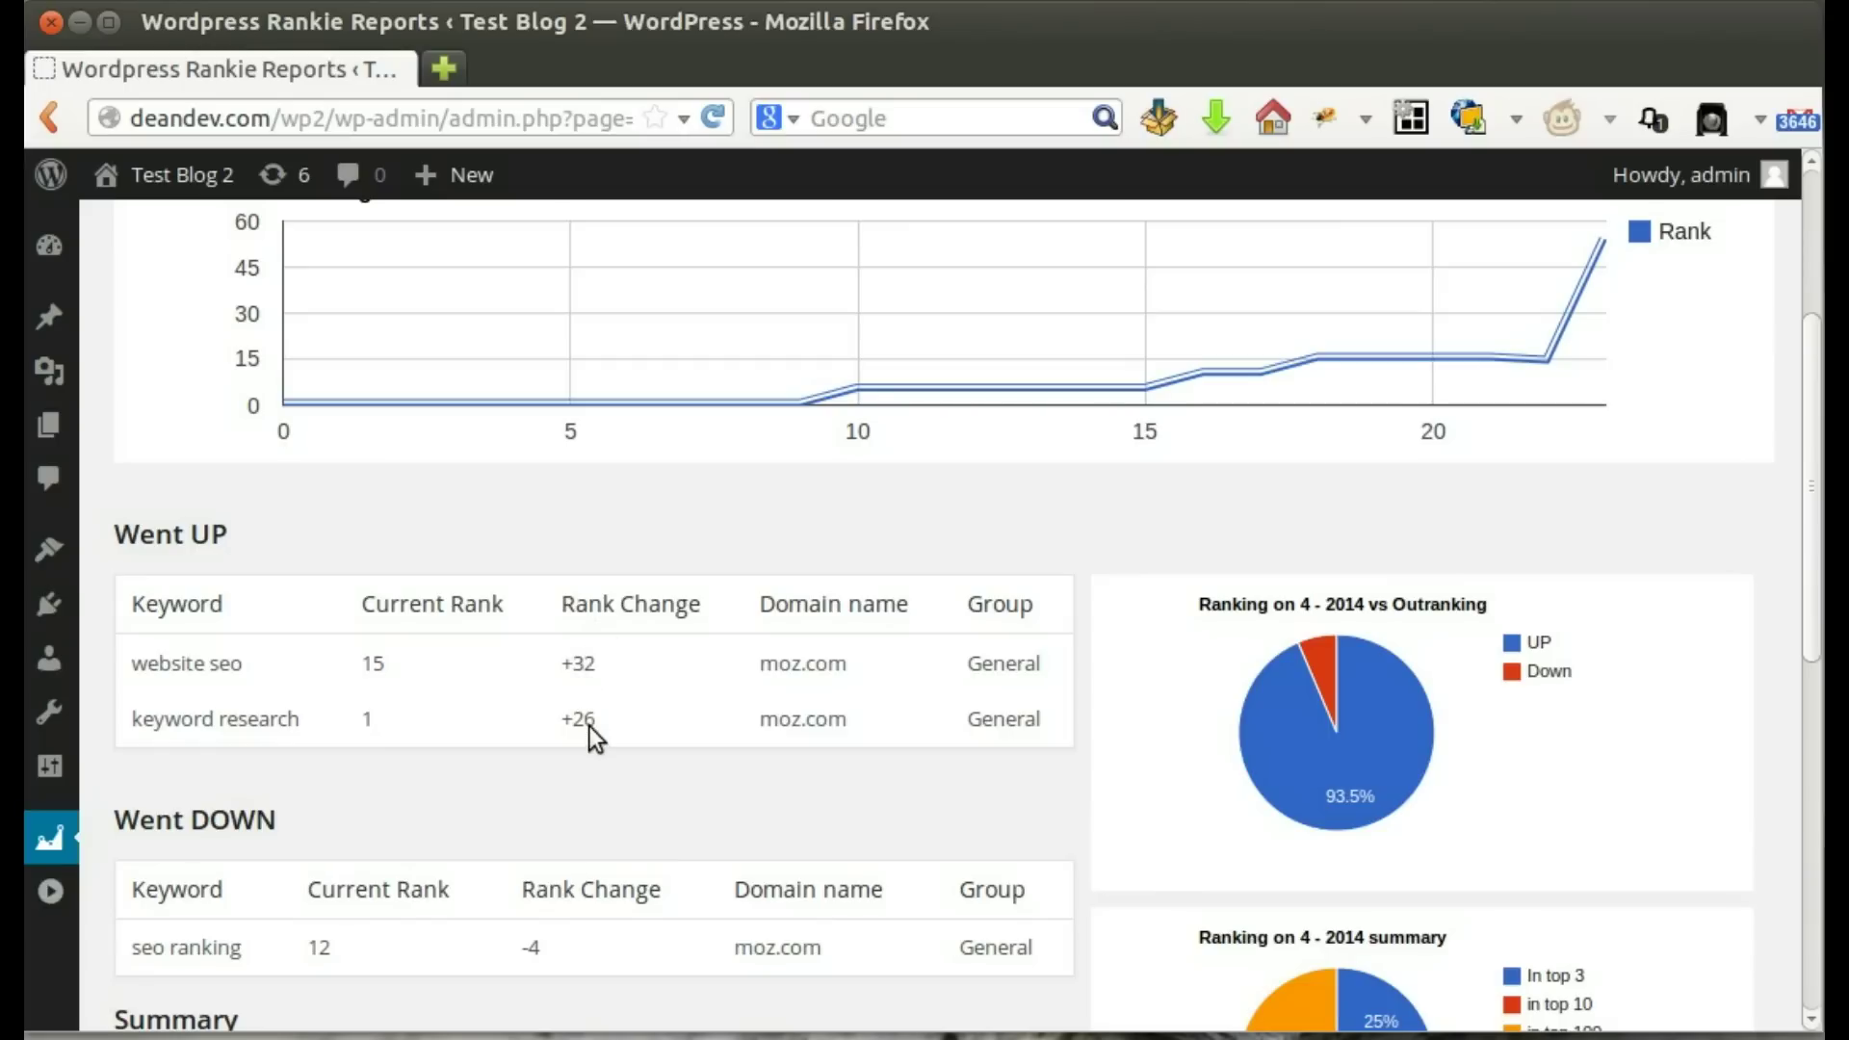
Review the report's Went DOWN, Summary and All Current Rankings sections
{"action": "scroll", "coordinate": [589, 726], "scroll_direction": "down", "scroll_amount": 2}
{"action": "scroll", "coordinate": [517, 746], "scroll_direction": "down", "scroll_amount": 3}
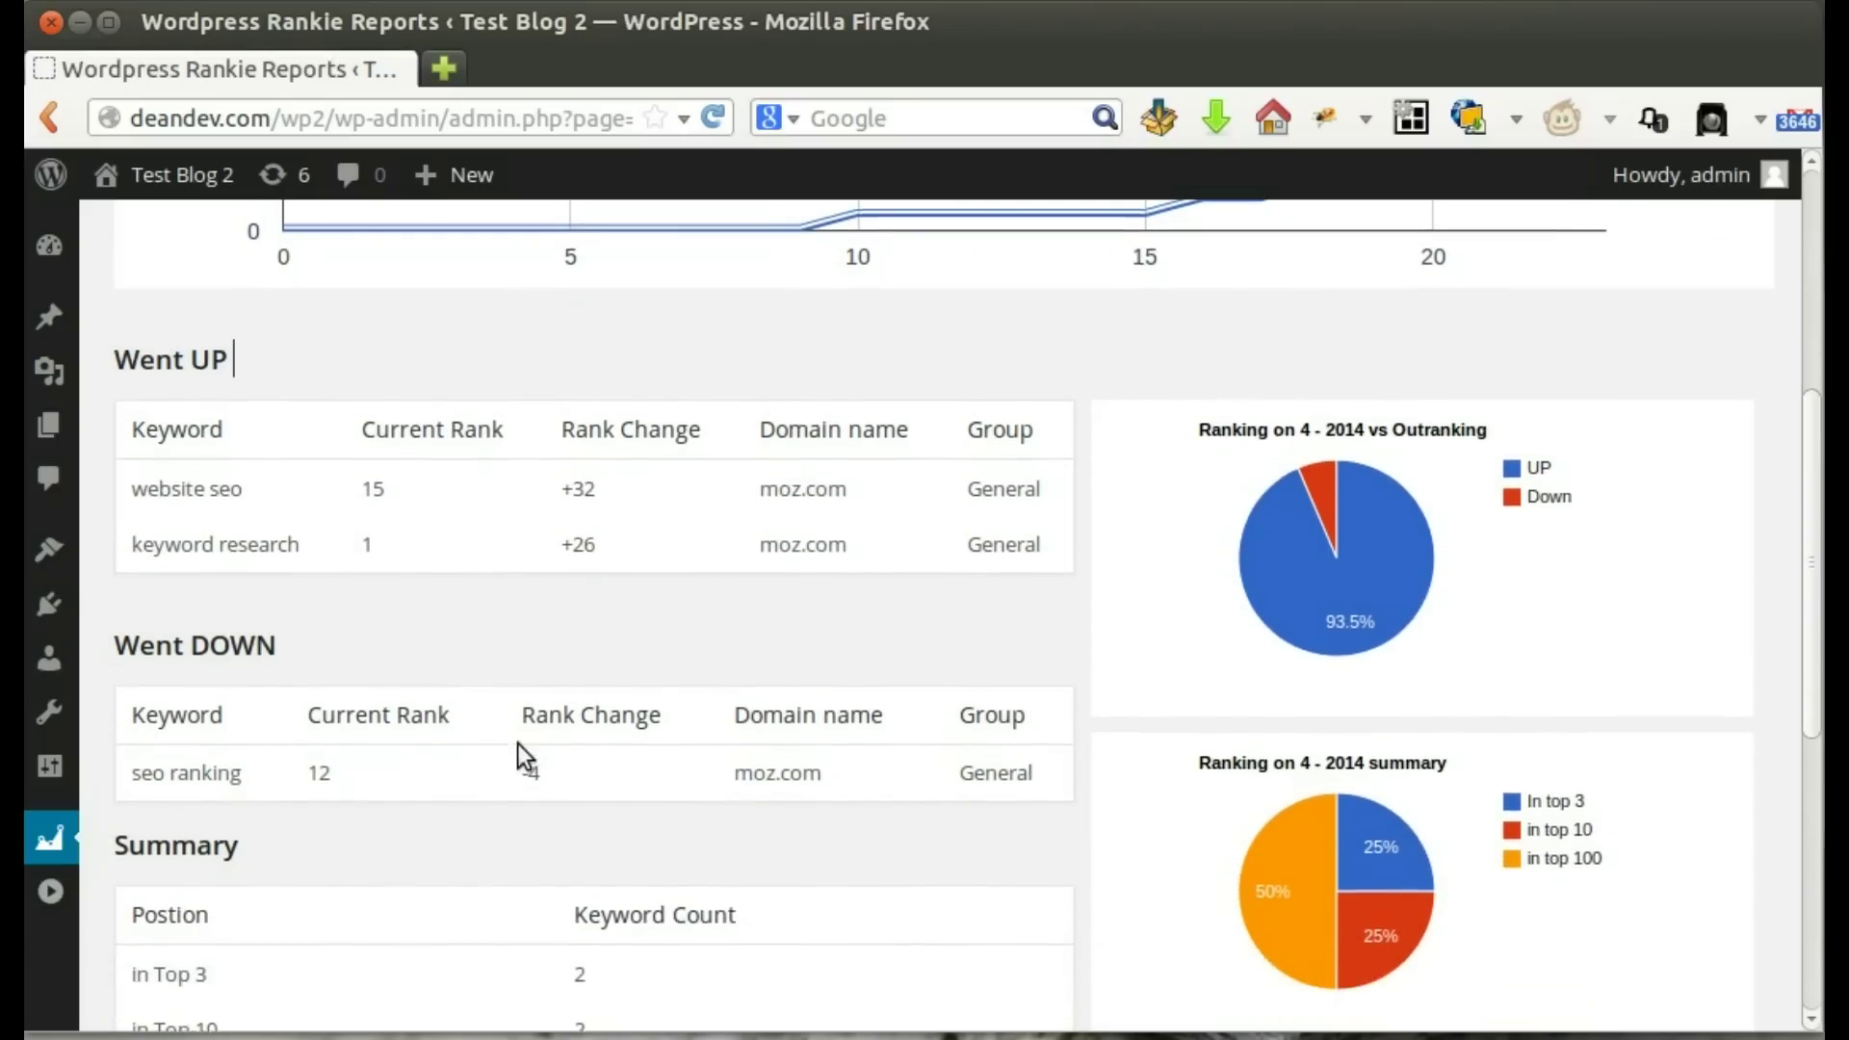
{"action": "scroll", "coordinate": [529, 751], "scroll_direction": "down", "scroll_amount": 5}
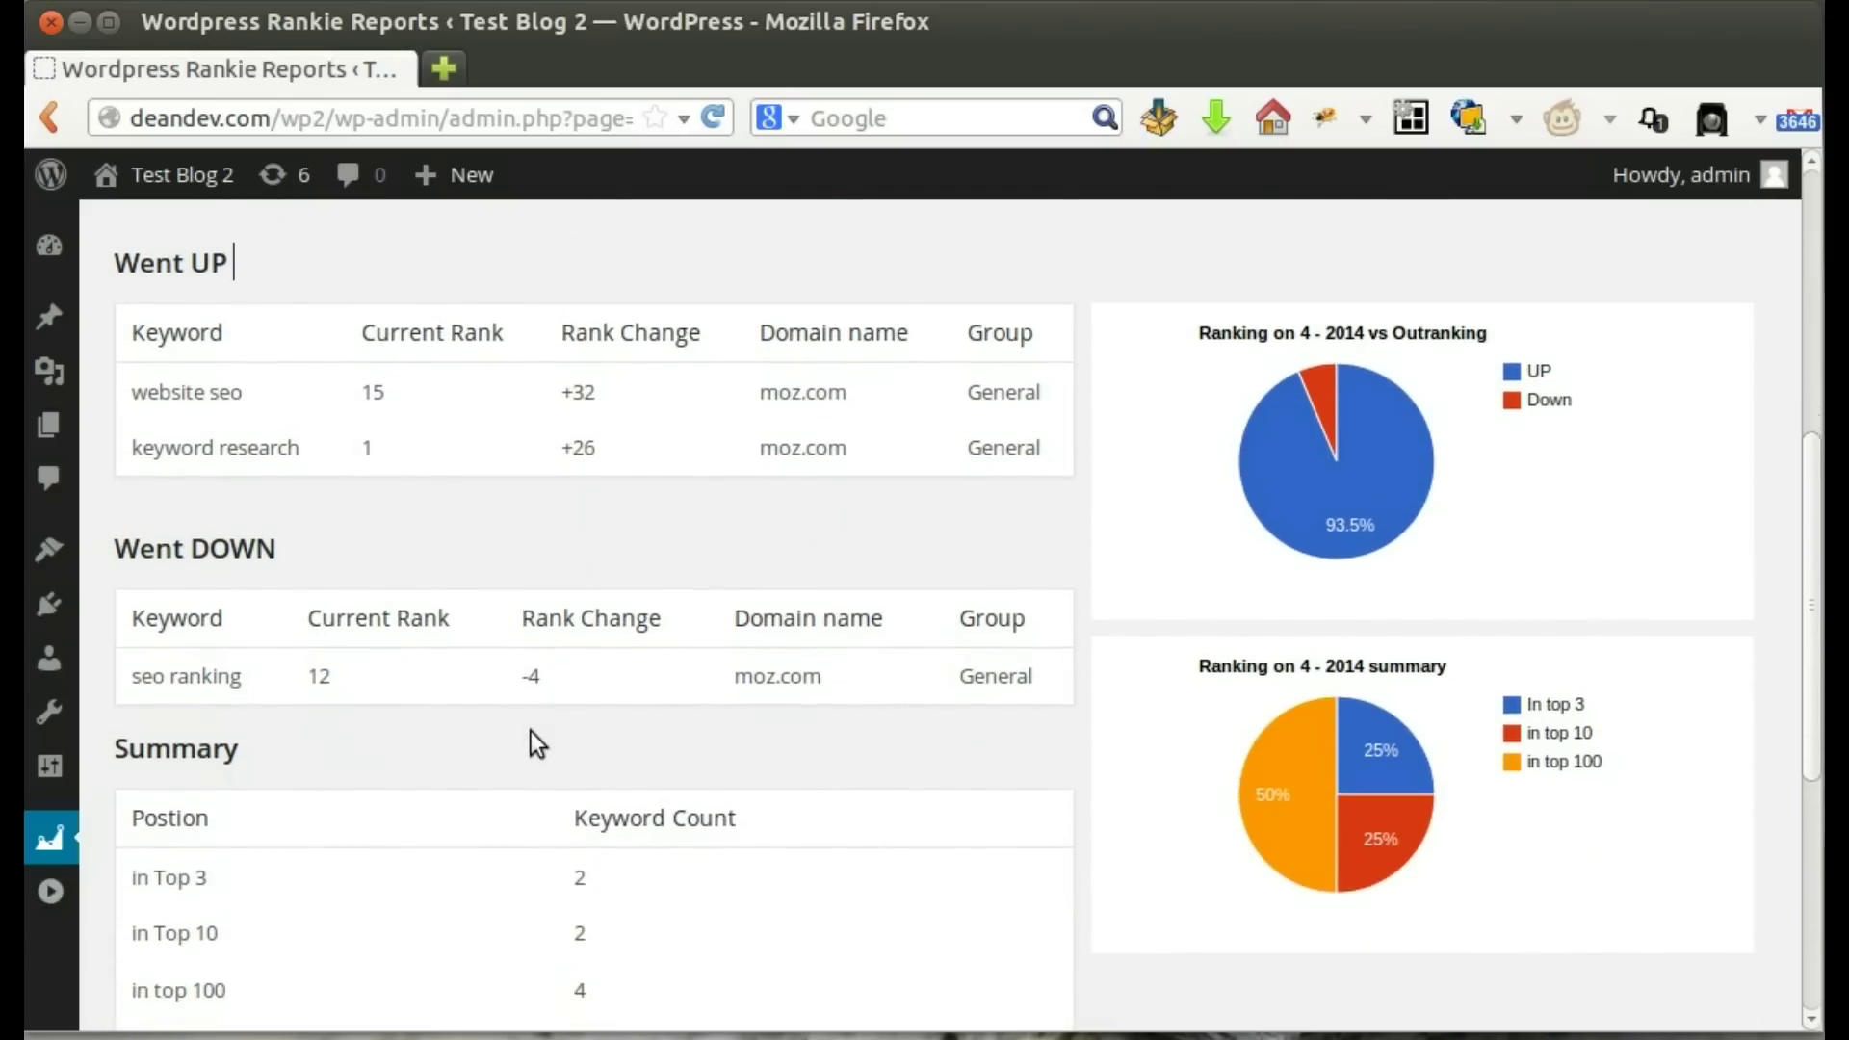
{"action": "double_click", "coordinate": [178, 578]}
{"action": "left_click", "coordinate": [279, 603]}
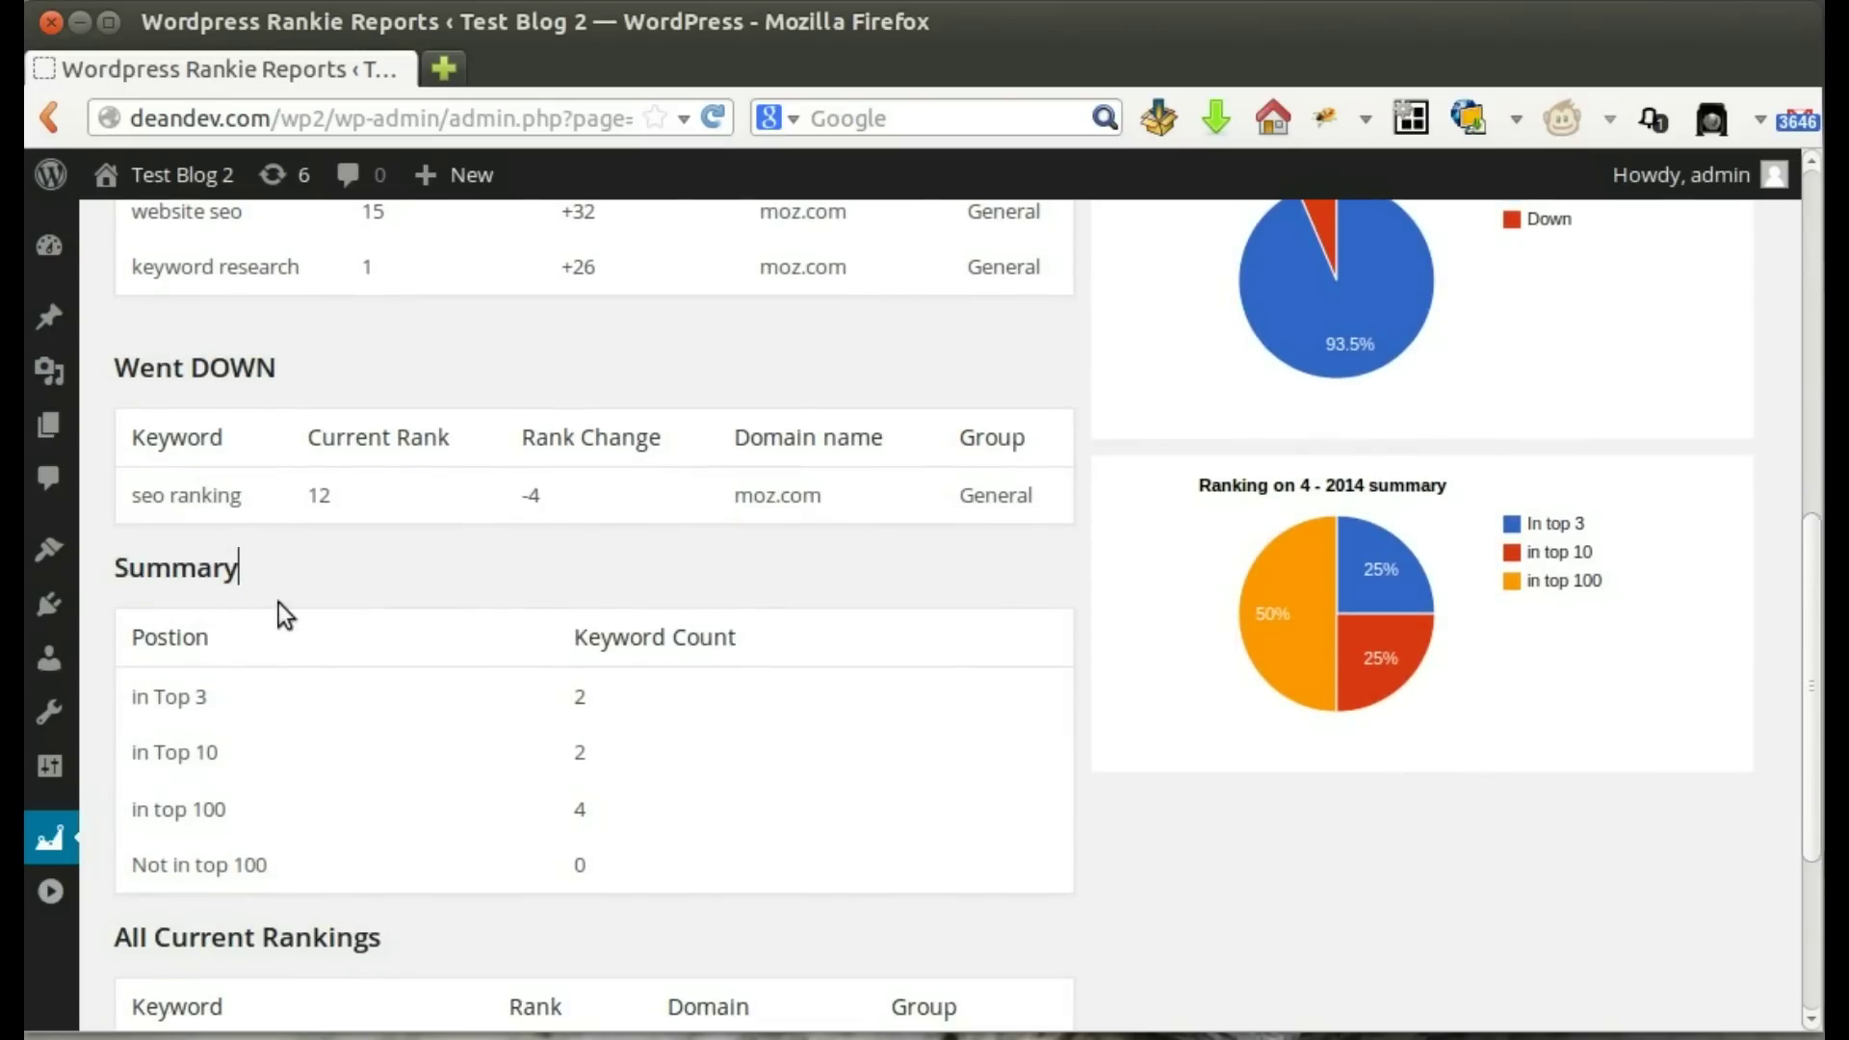
{"action": "scroll", "coordinate": [250, 638], "scroll_direction": "down", "scroll_amount": 2}
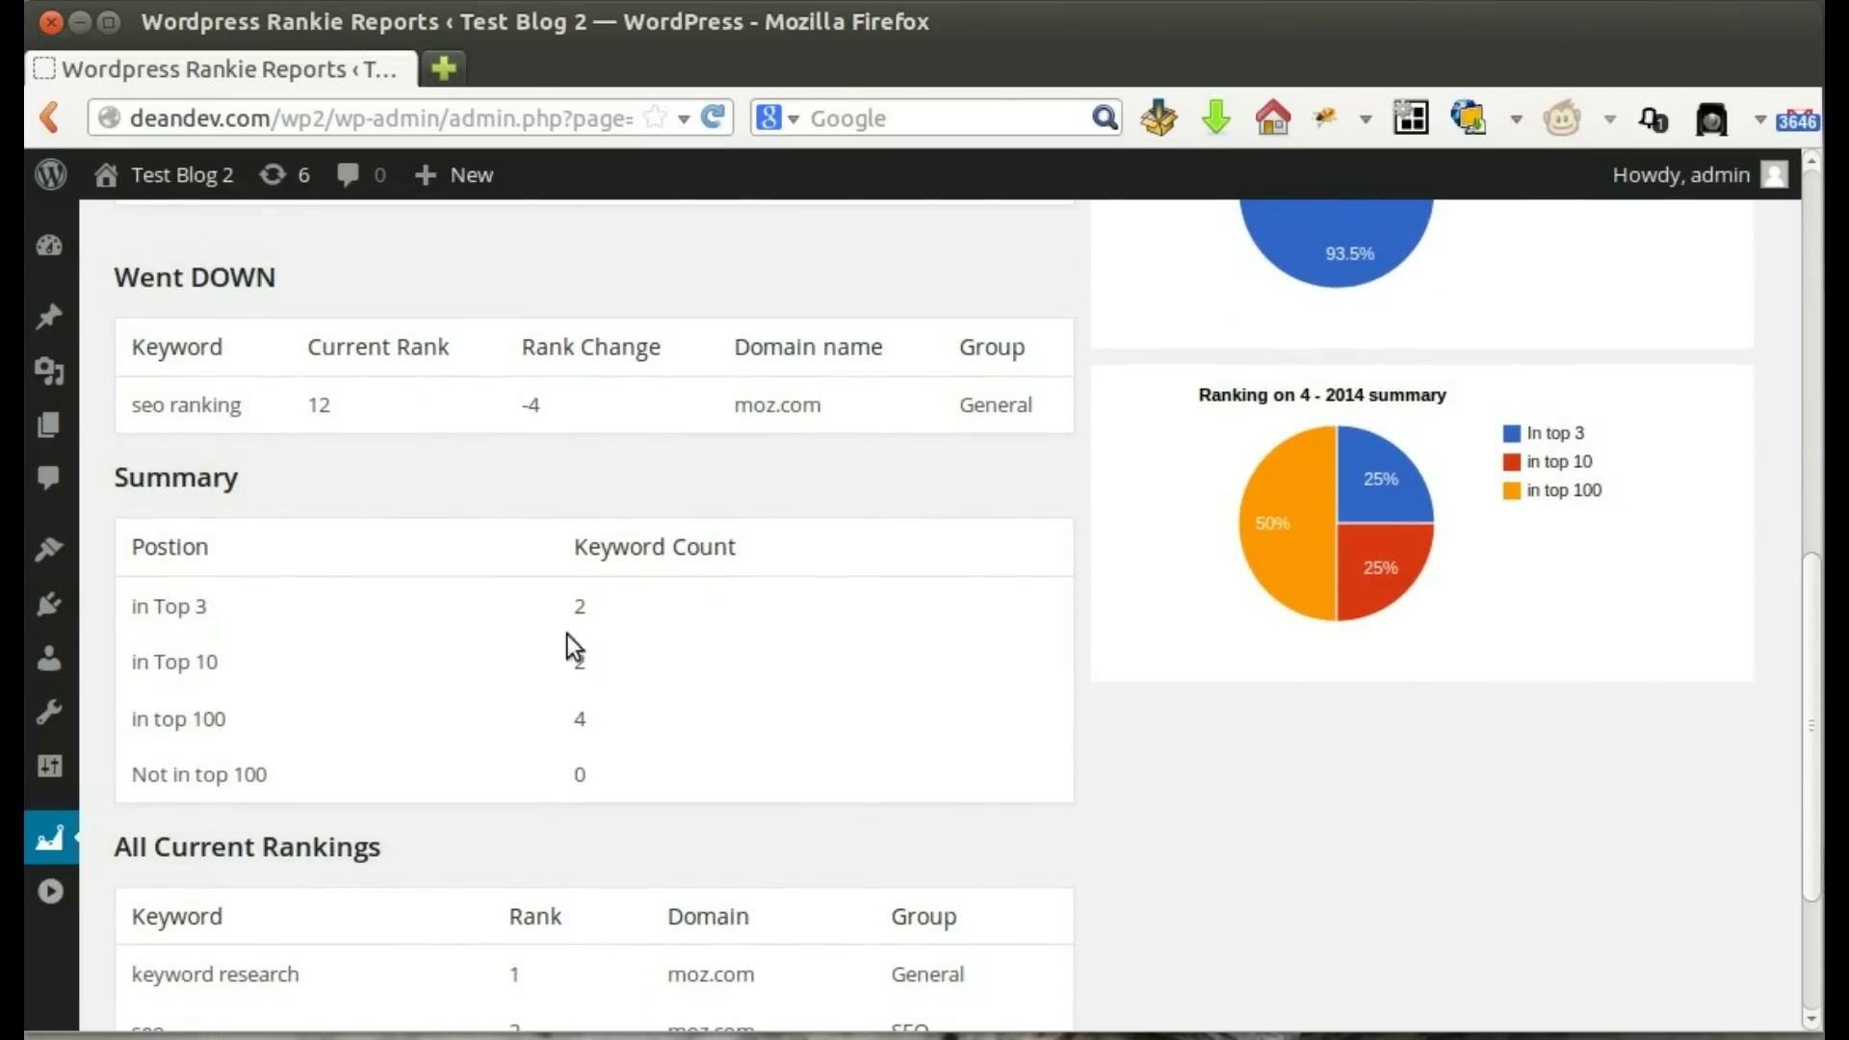
{"action": "scroll", "coordinate": [304, 717], "scroll_direction": "down", "scroll_amount": 5}
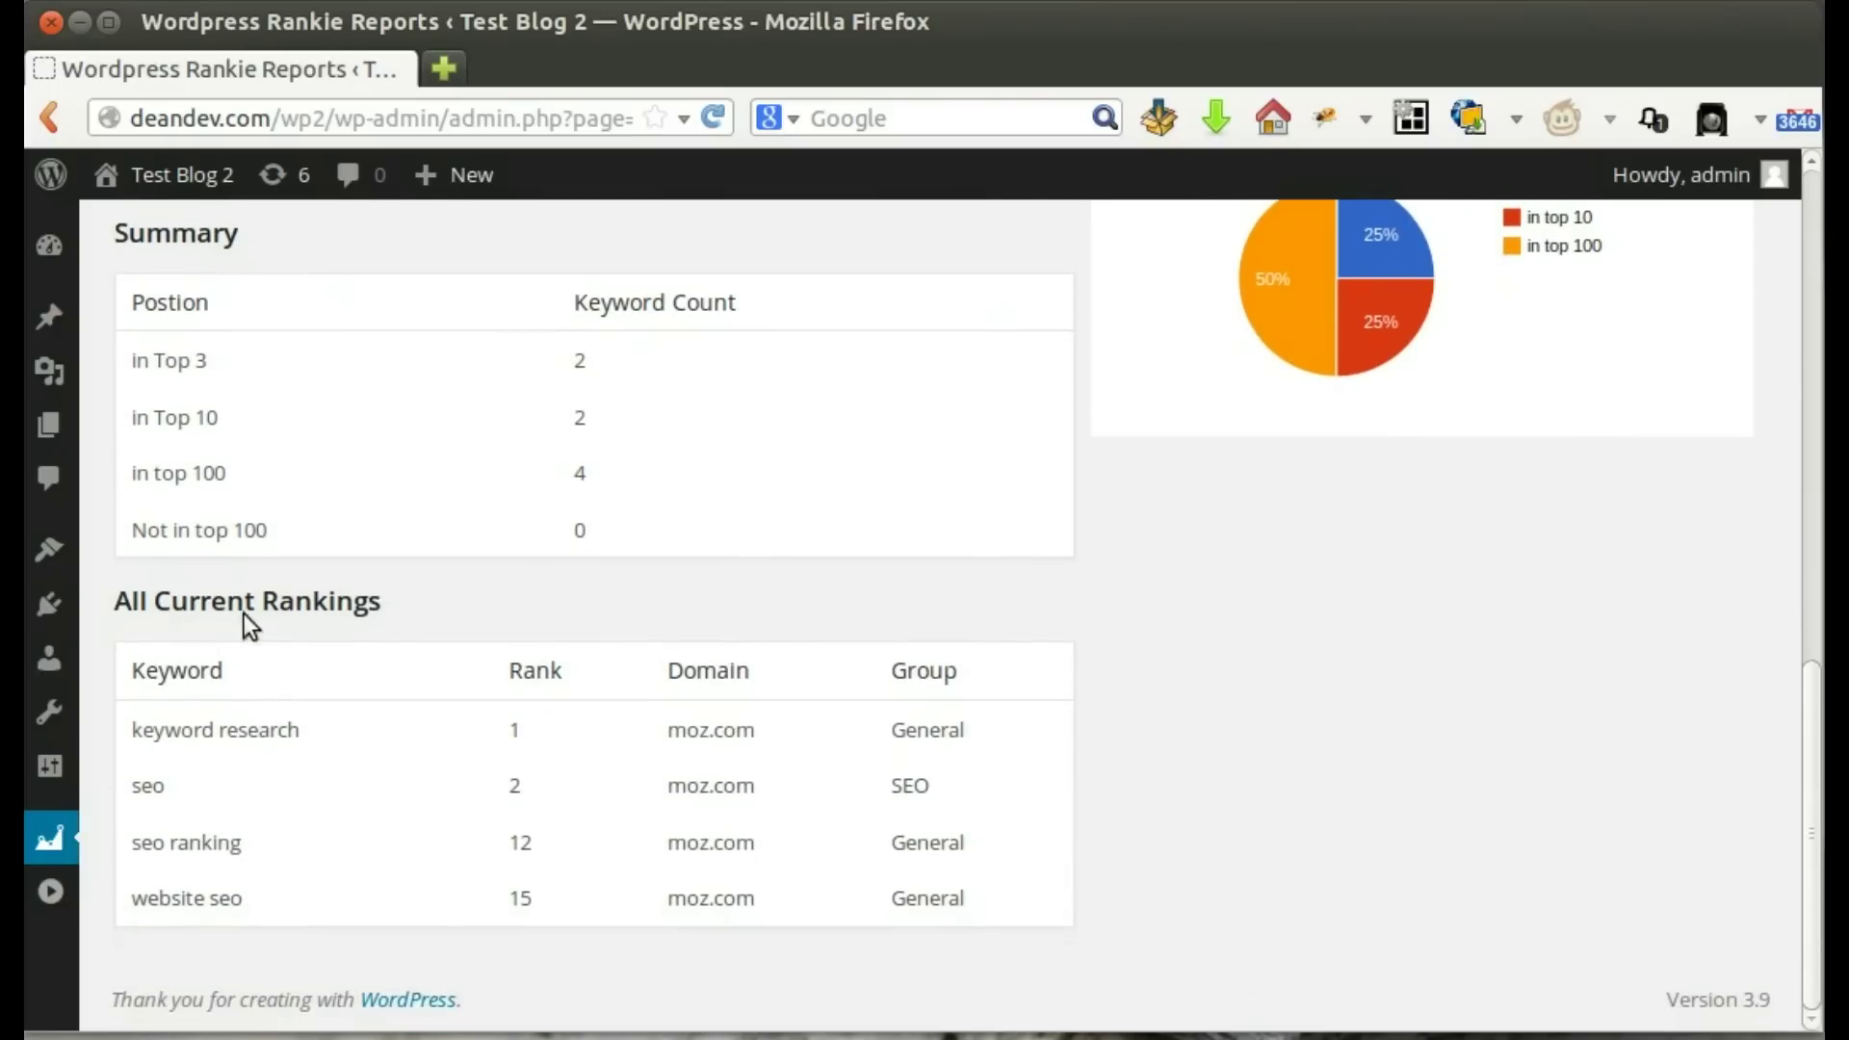
{"action": "triple_click", "coordinate": [308, 609]}
{"action": "left_click", "coordinate": [376, 611]}
{"action": "scroll", "coordinate": [975, 773], "scroll_direction": "up", "scroll_amount": 10}
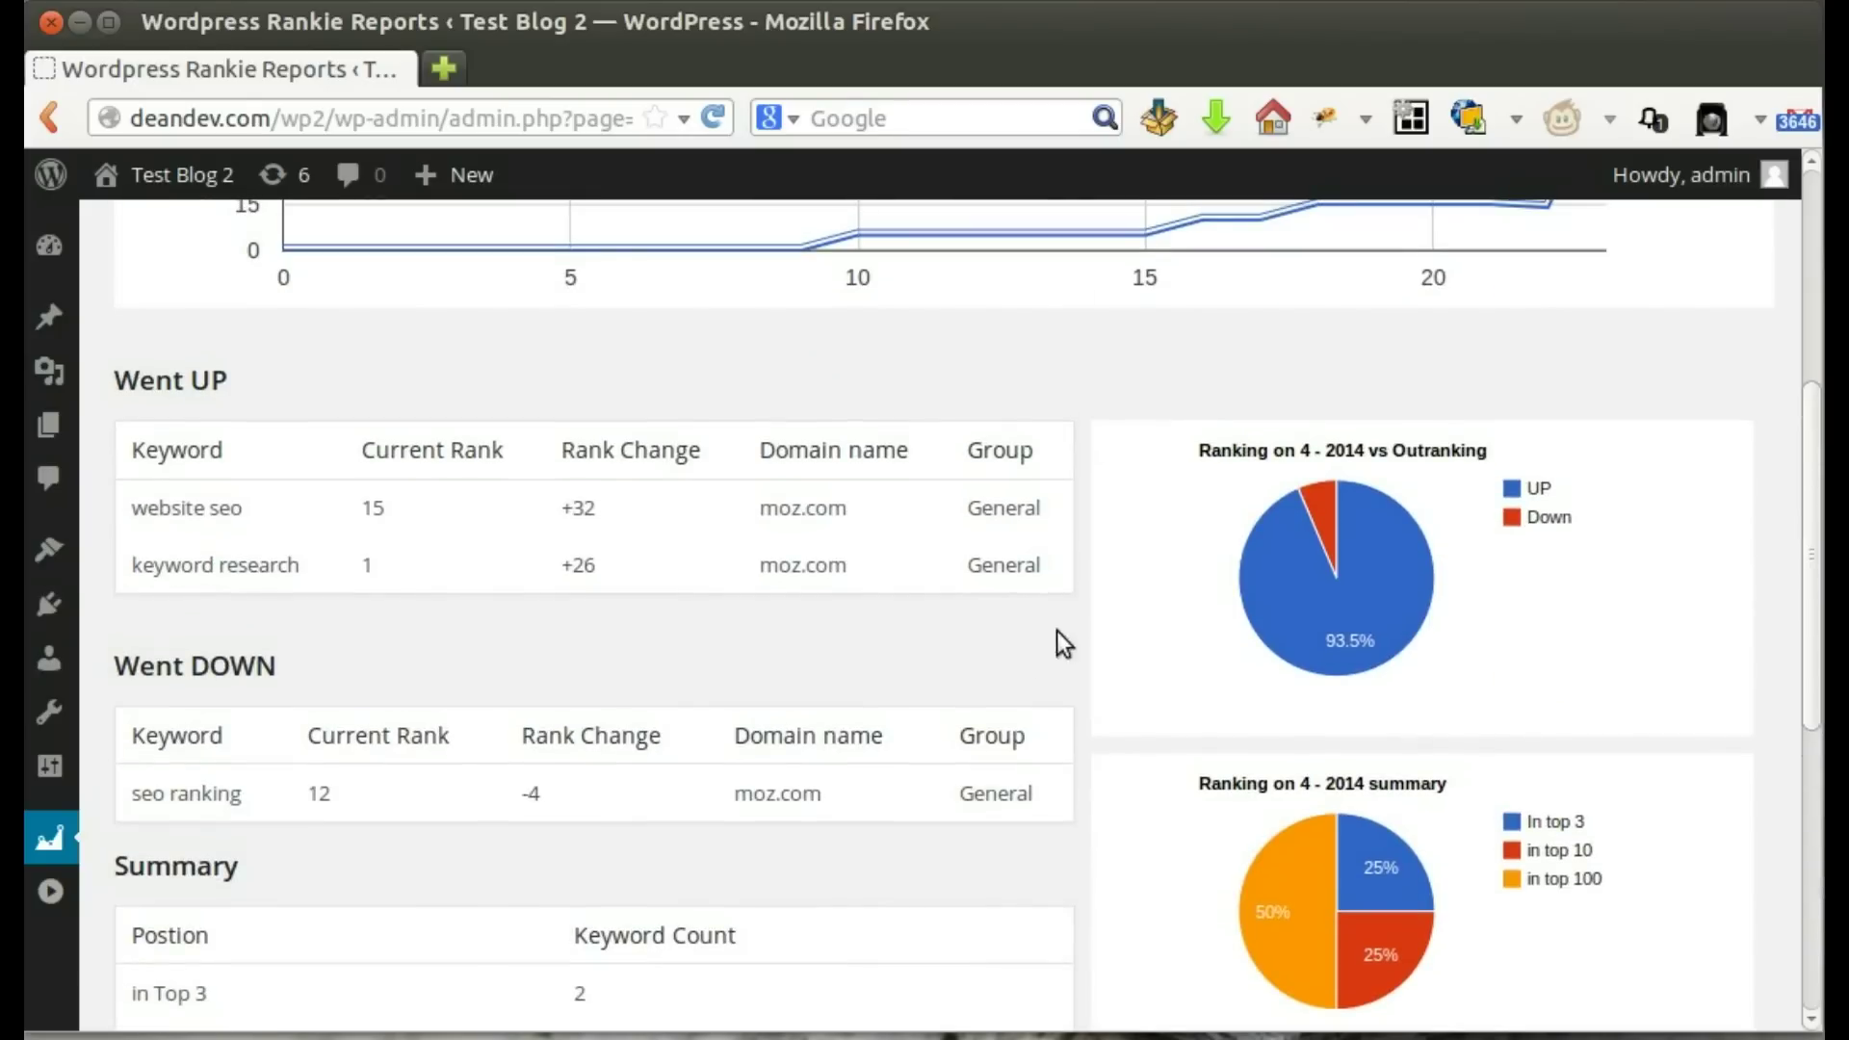
{"action": "mouse_move", "coordinate": [1323, 553]}
{"action": "scroll", "coordinate": [1534, 893], "scroll_direction": "down", "scroll_amount": 1}
{"action": "scroll", "coordinate": [1535, 888], "scroll_direction": "up", "scroll_amount": 7}
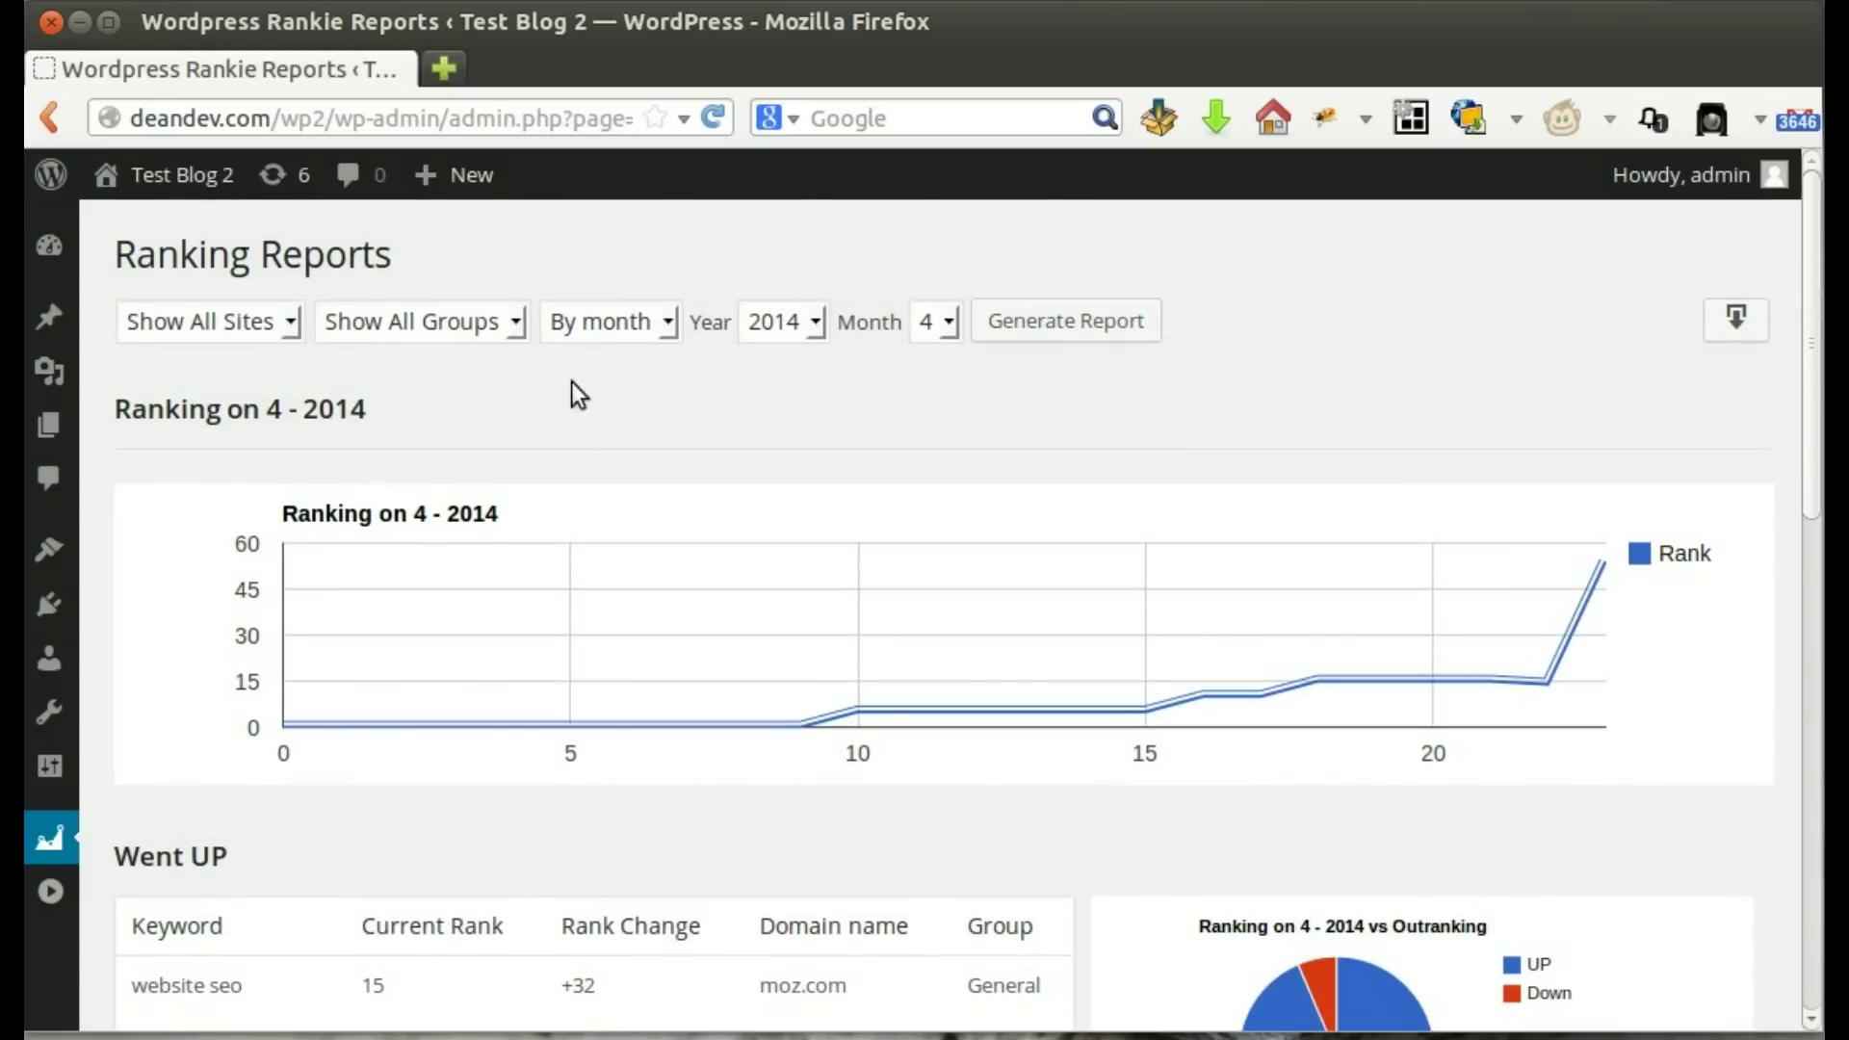
Regenerate the month 4, 2014 report for the SEO group only
{"action": "left_click", "coordinate": [470, 318]}
{"action": "left_click", "coordinate": [434, 418]}
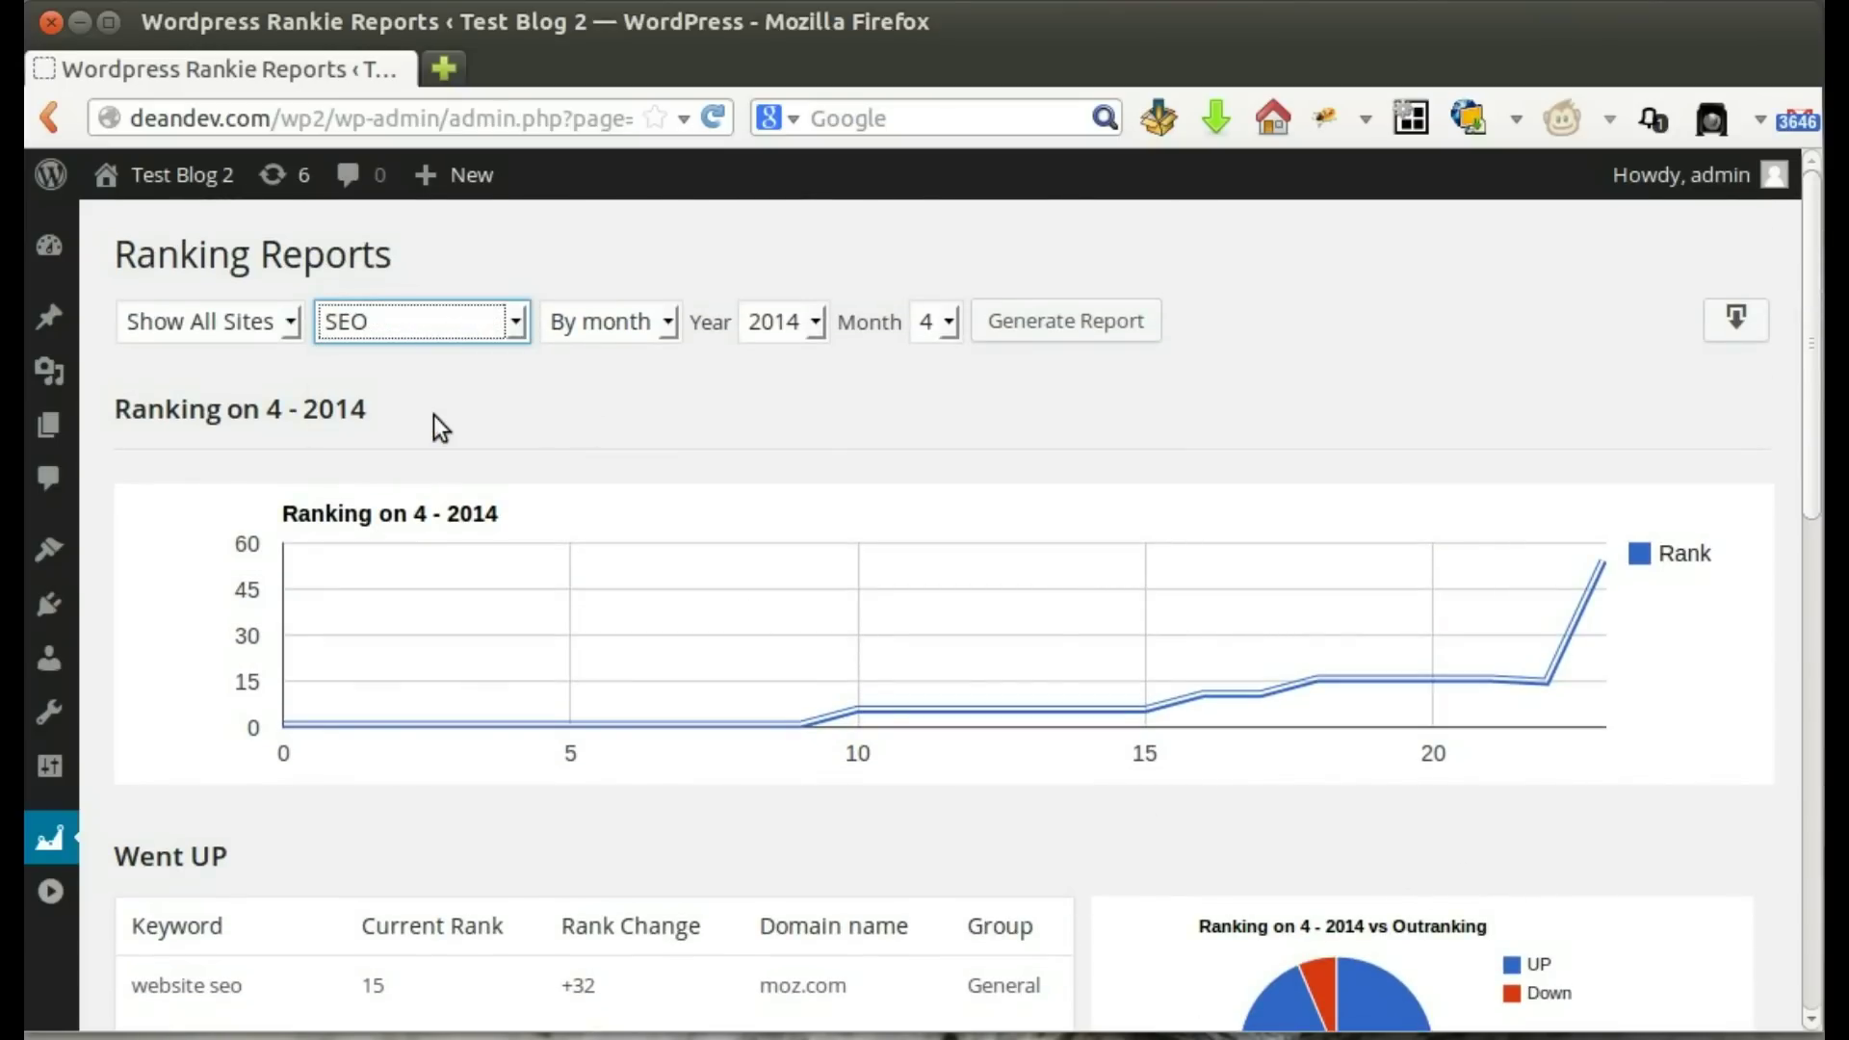
{"action": "left_click", "coordinate": [1082, 322]}
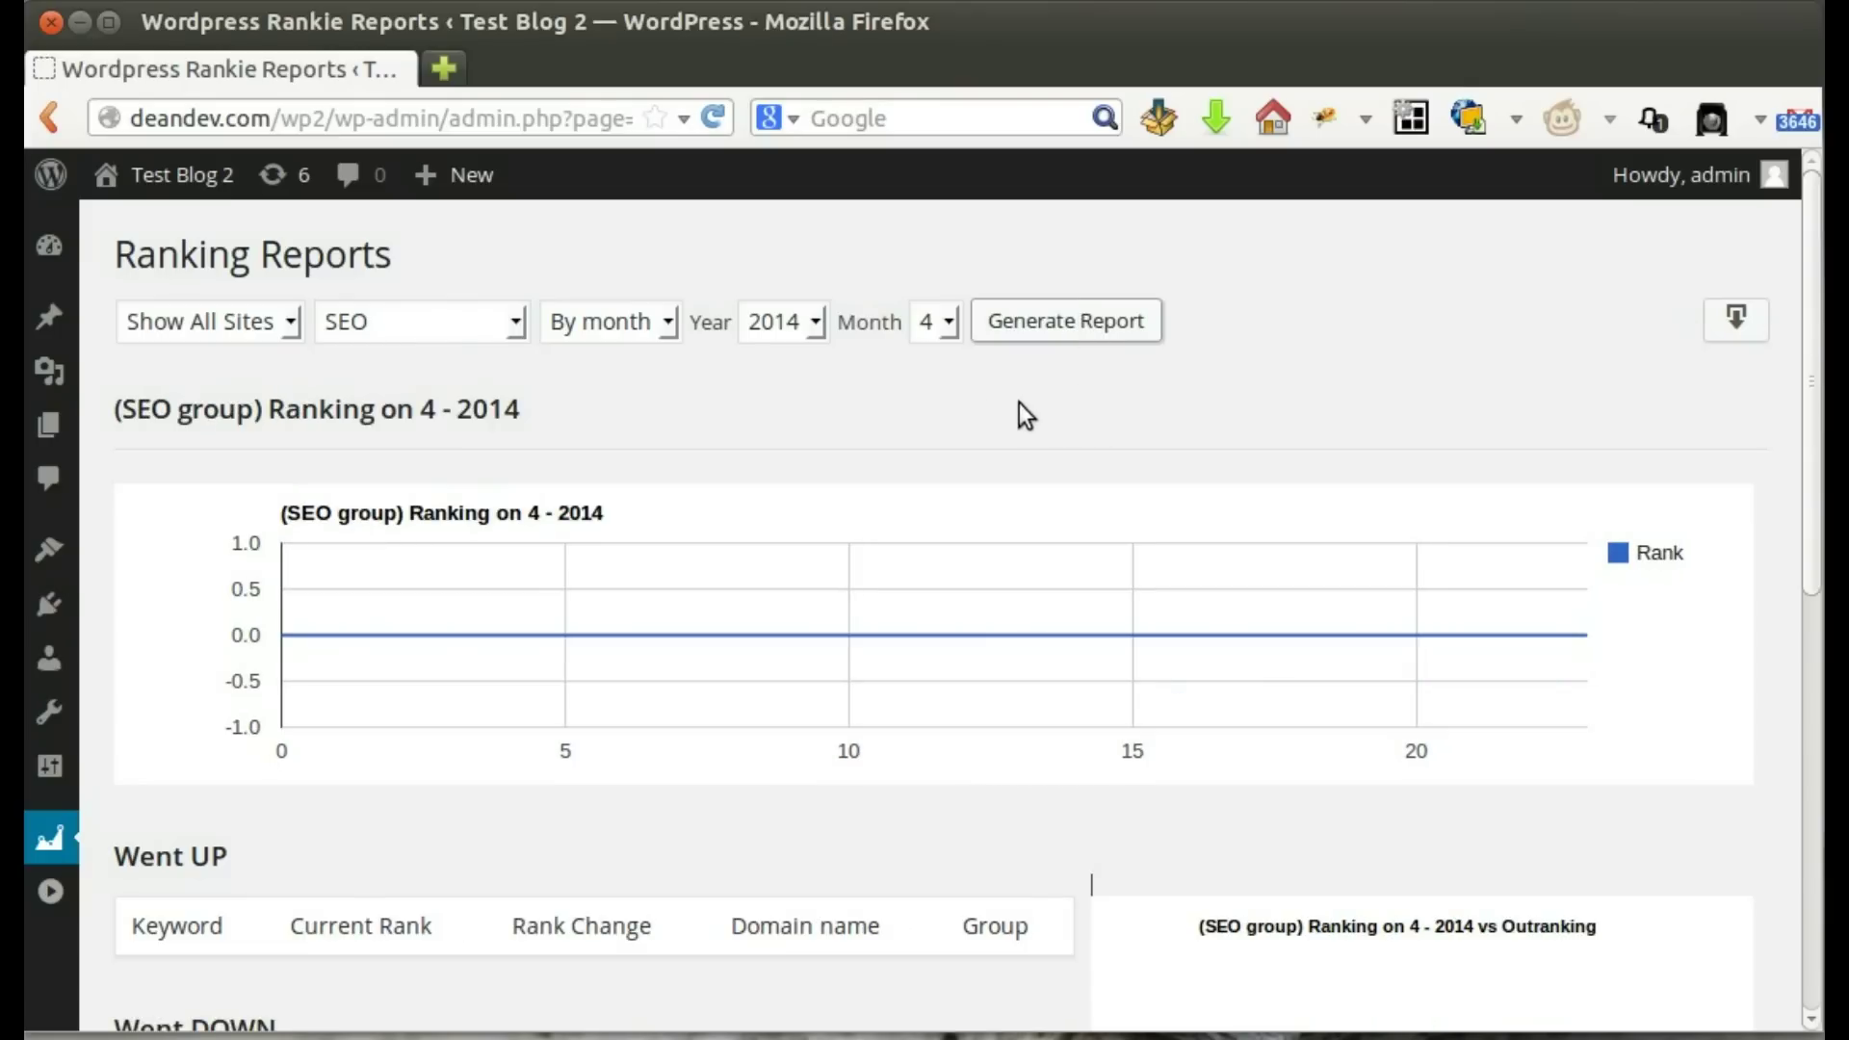
Regenerate the report for the General group, then set the site filter to moz.com
{"action": "left_click", "coordinate": [518, 326]}
{"action": "left_click", "coordinate": [465, 390]}
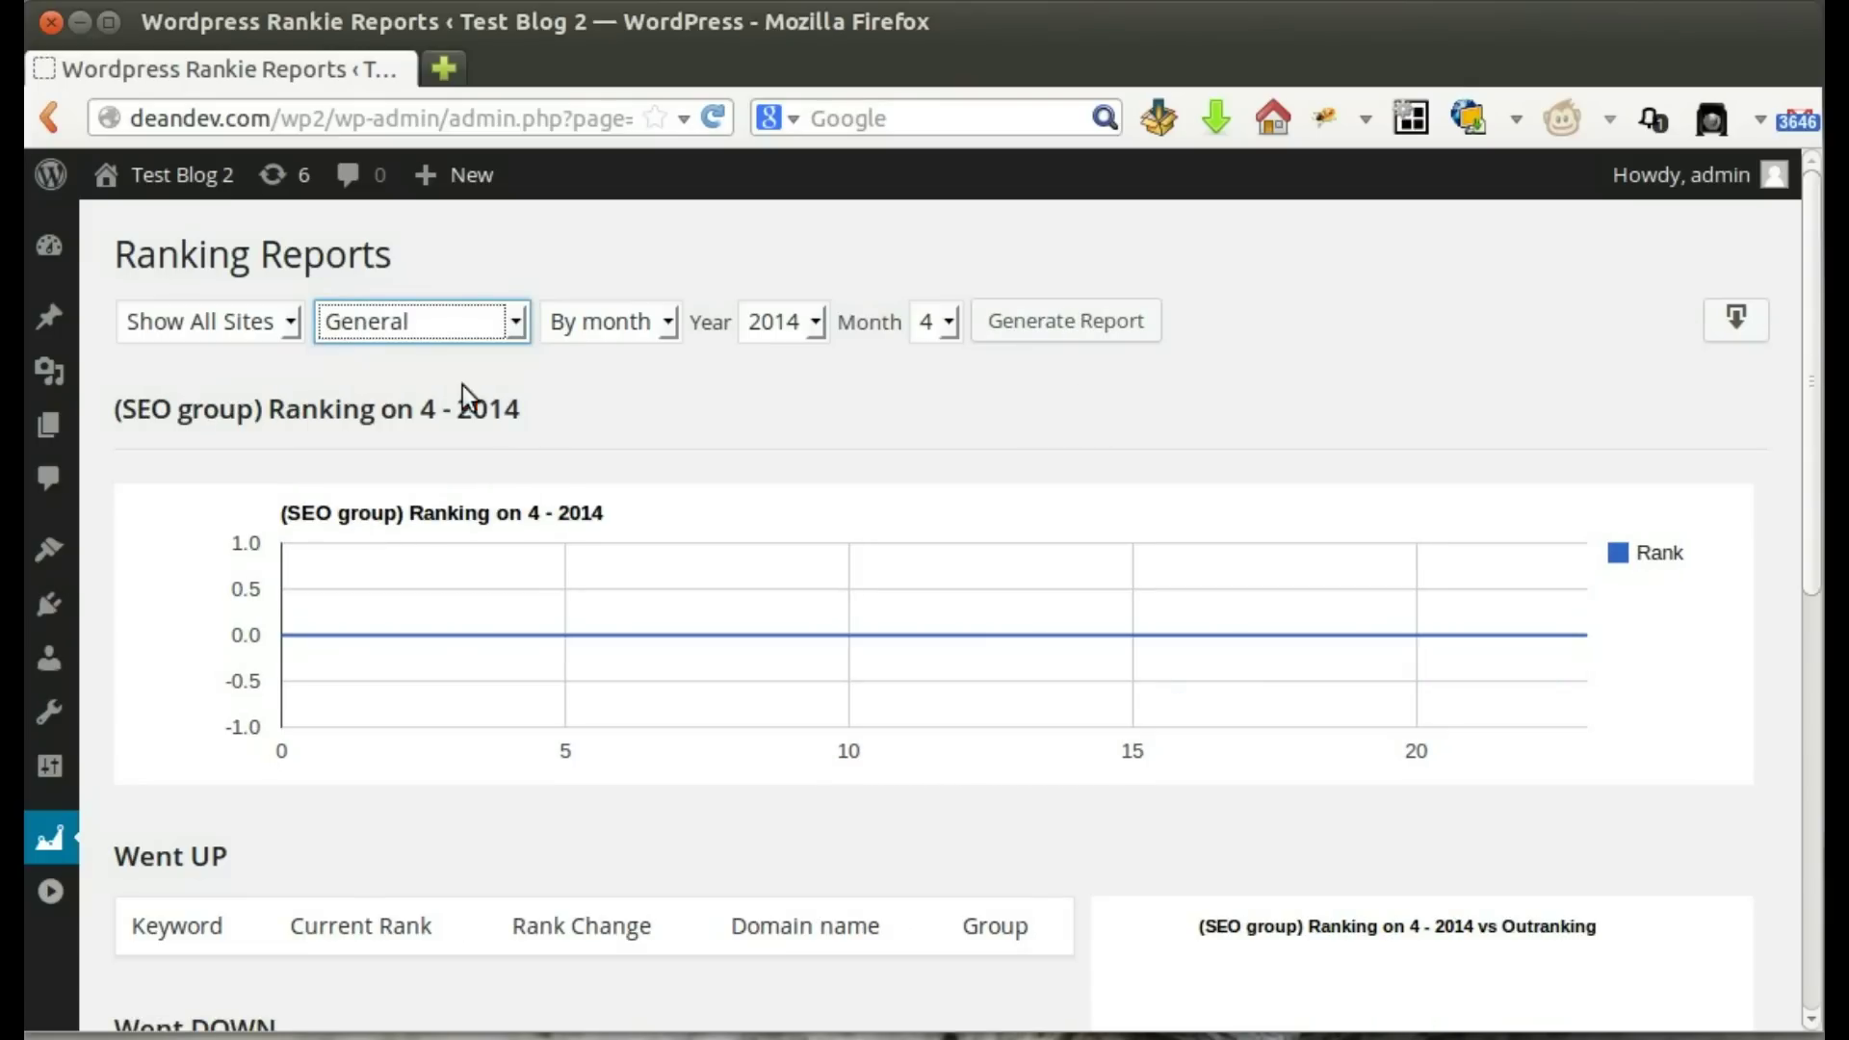
{"action": "left_click", "coordinate": [1047, 337]}
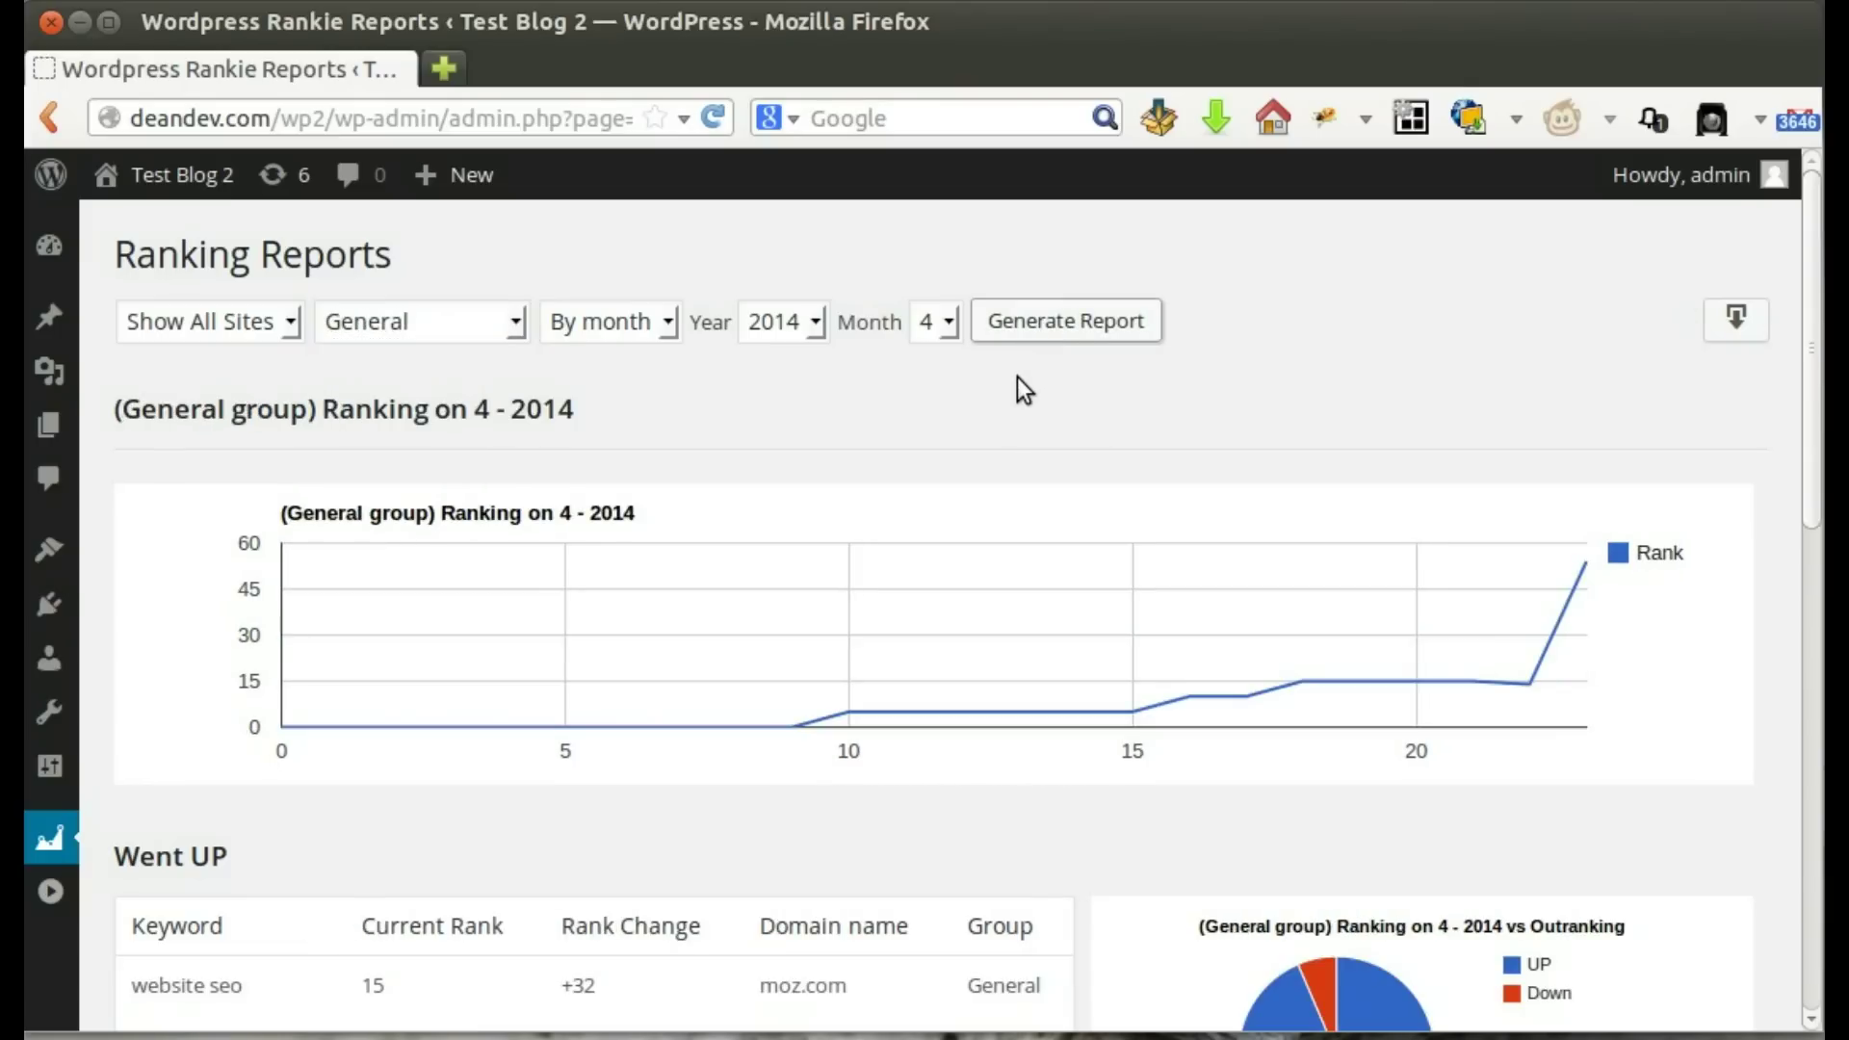
{"action": "left_click", "coordinate": [266, 318]}
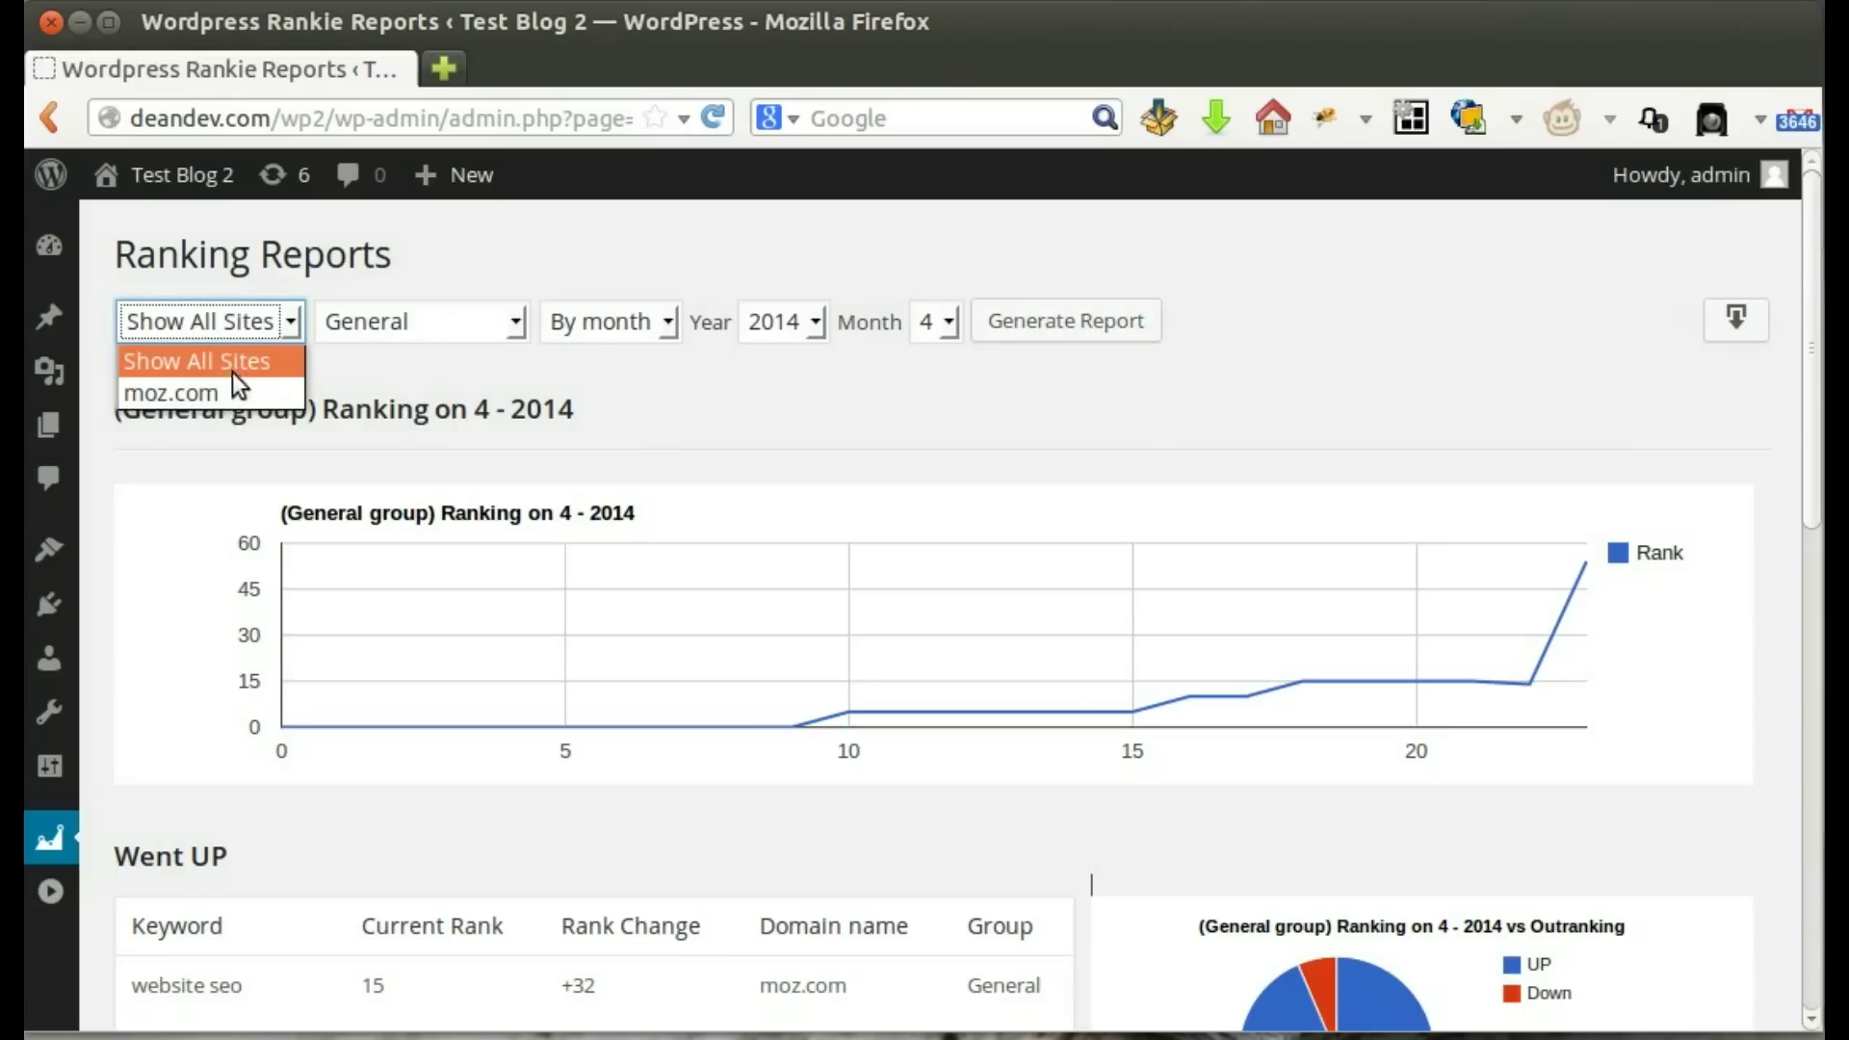
{"action": "left_click", "coordinate": [218, 389]}
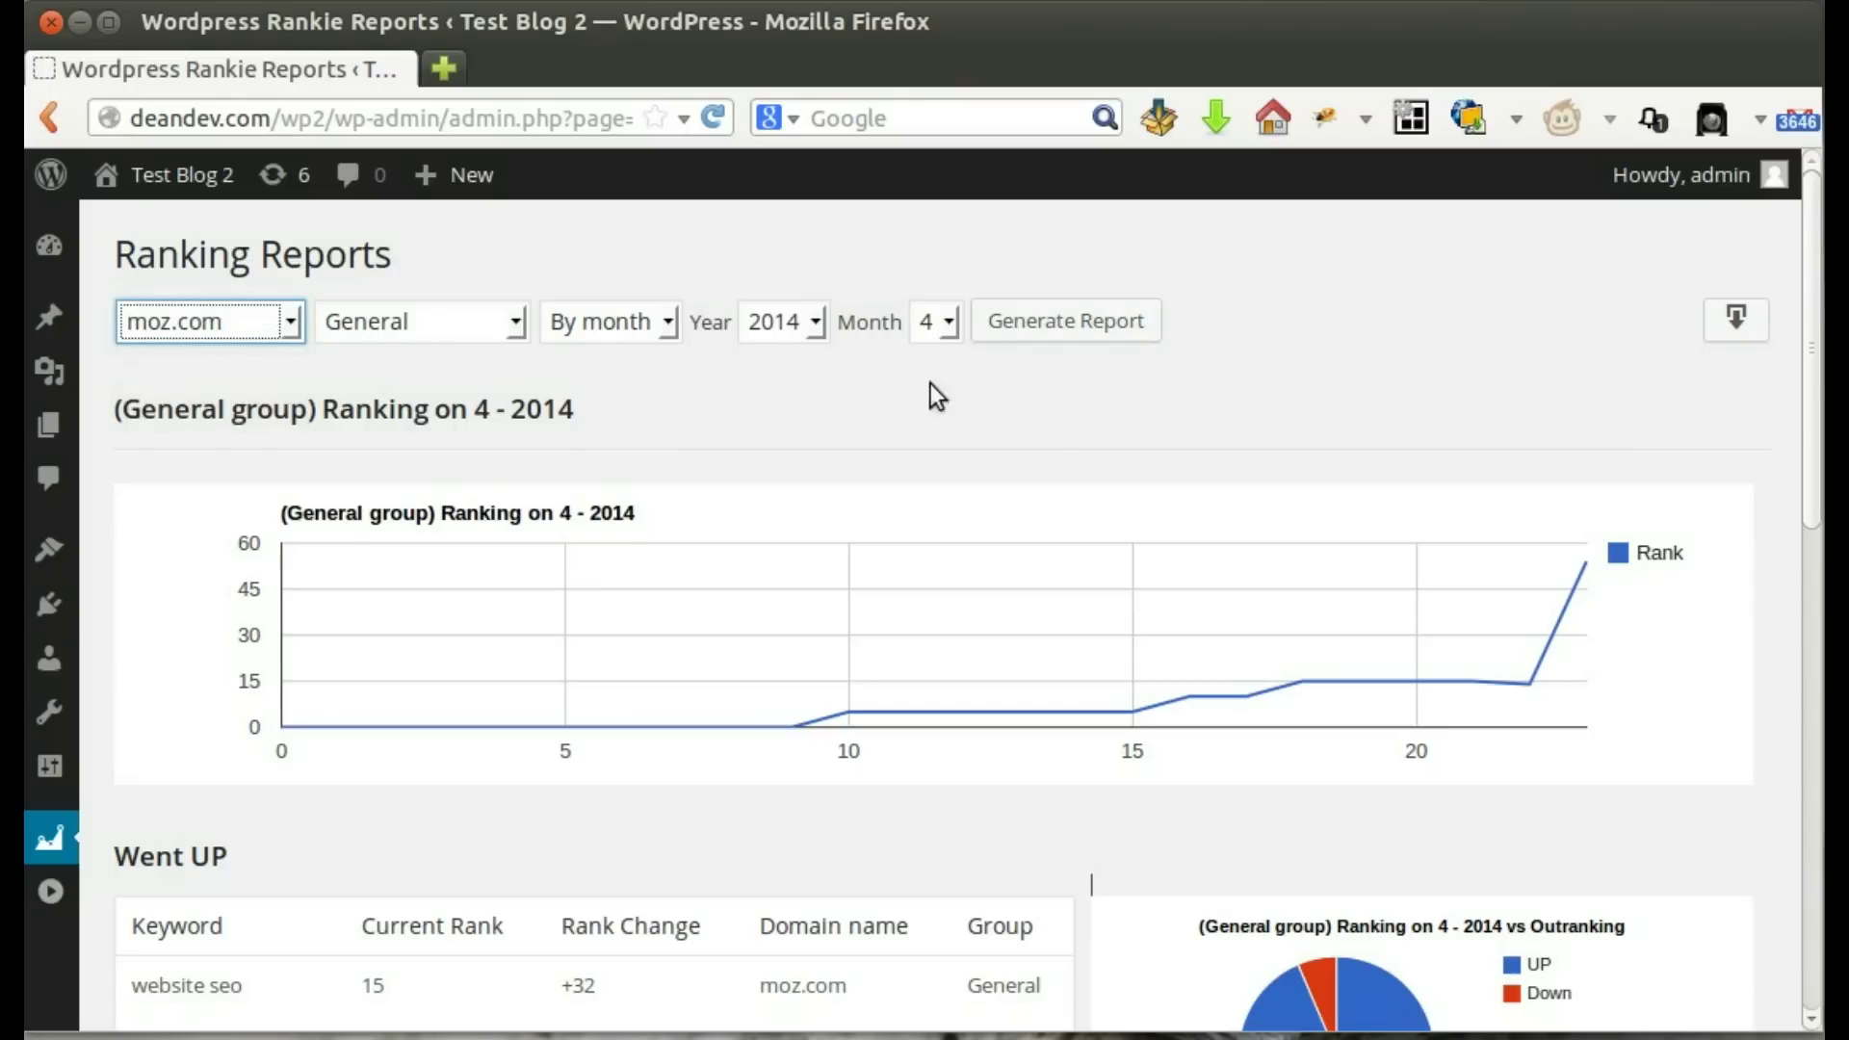
{"action": "left_click", "coordinate": [1733, 325]}
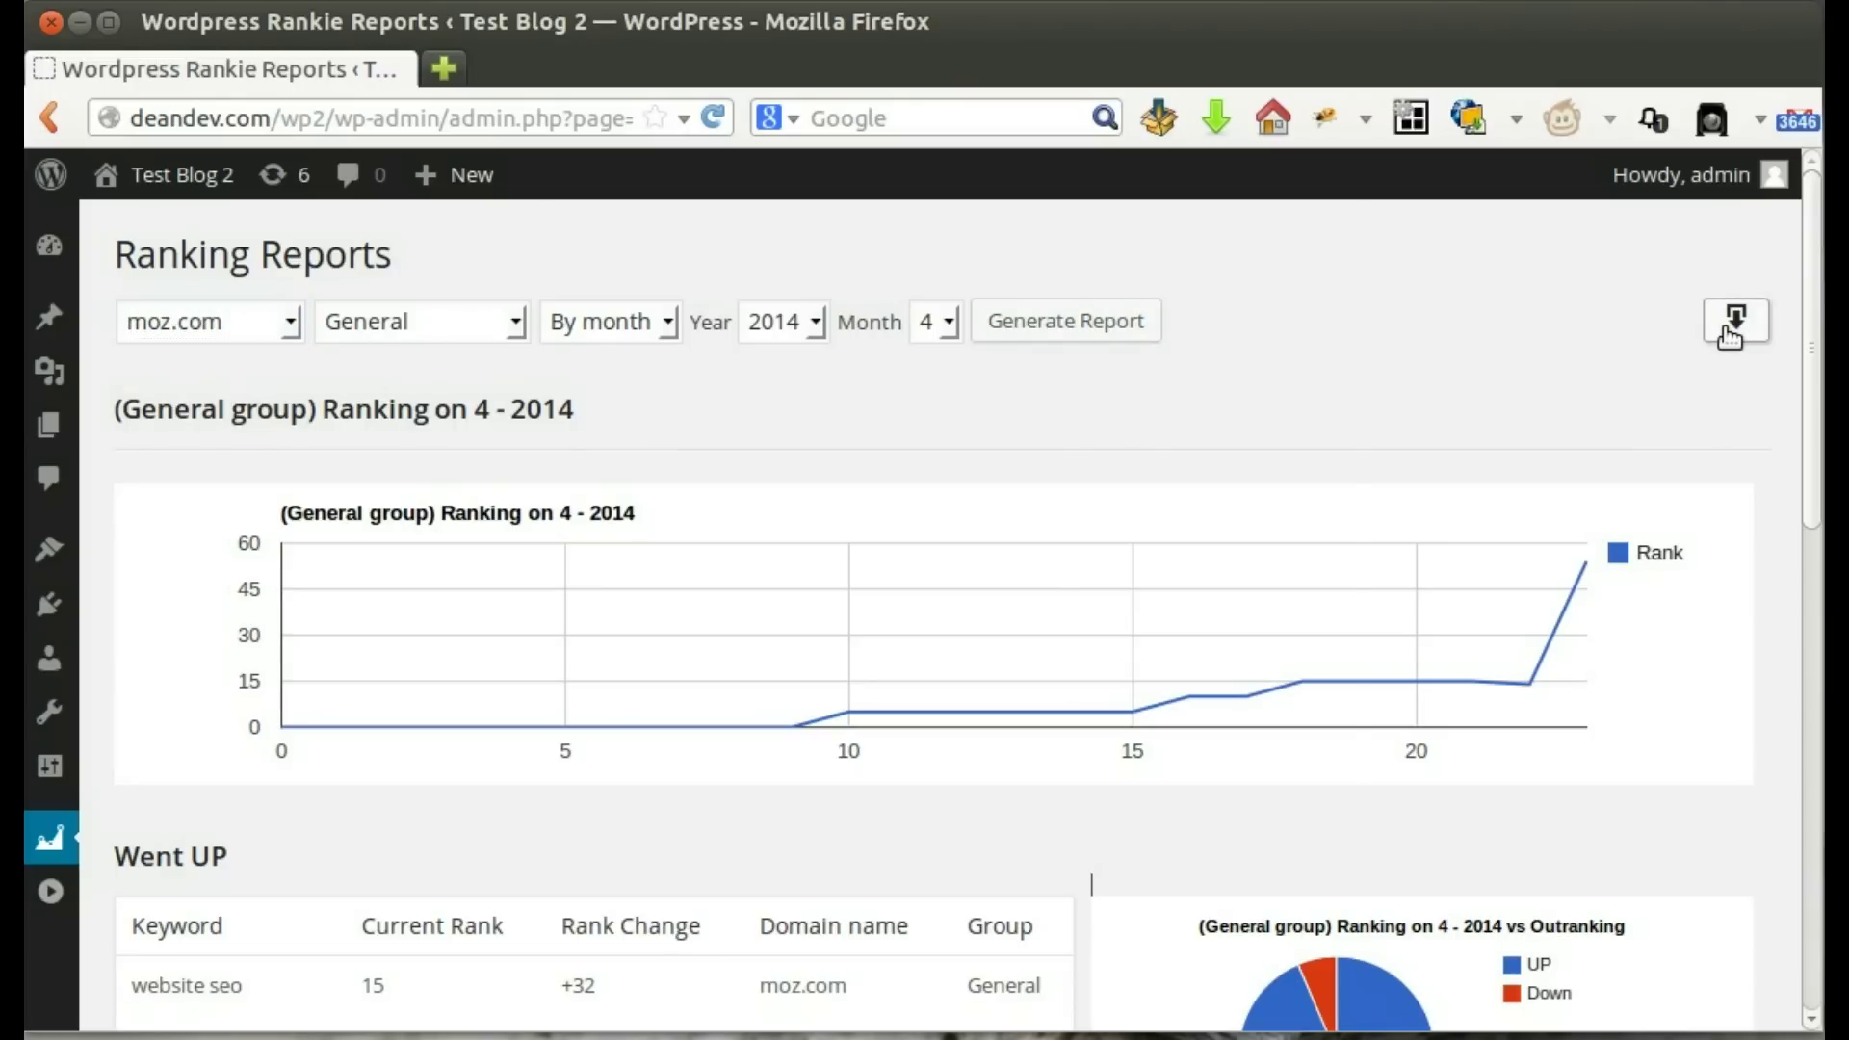
{"action": "left_click_drag", "start_coordinate": [1114, 187], "coordinate": [1119, 224]}
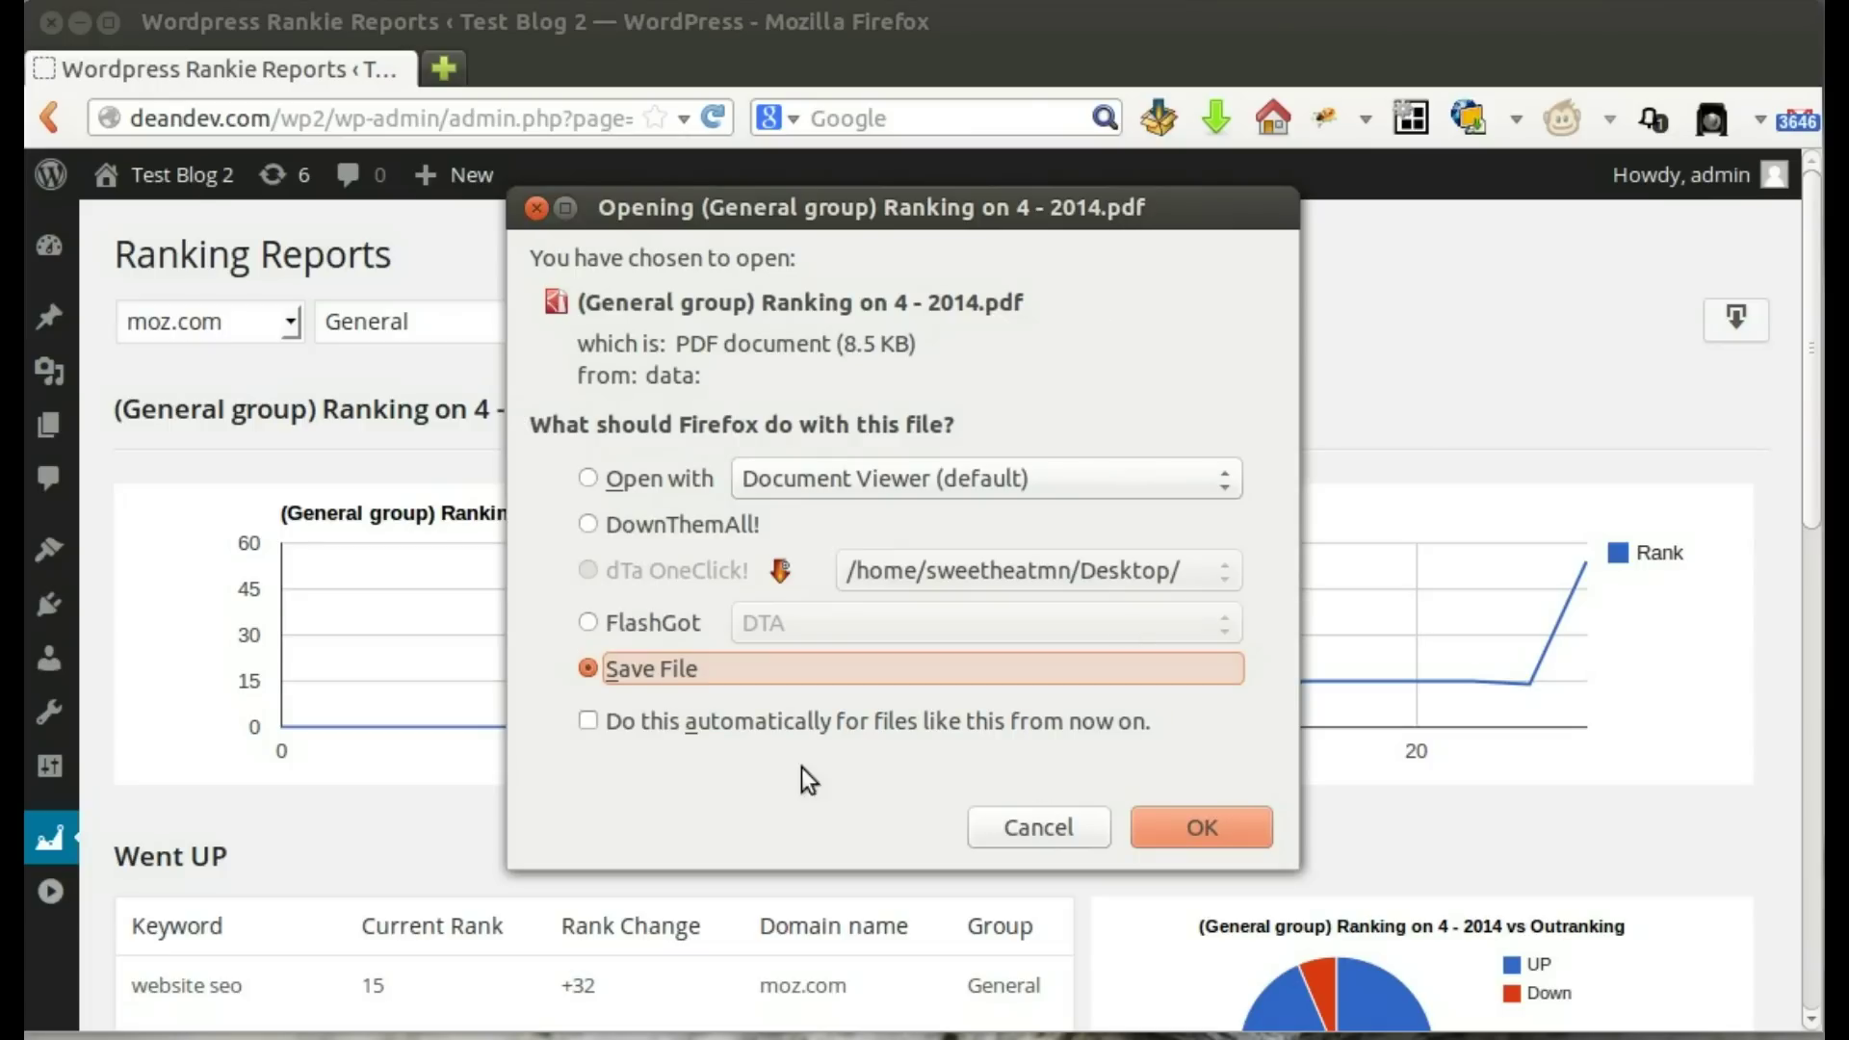
{"action": "left_click", "coordinate": [1029, 830]}
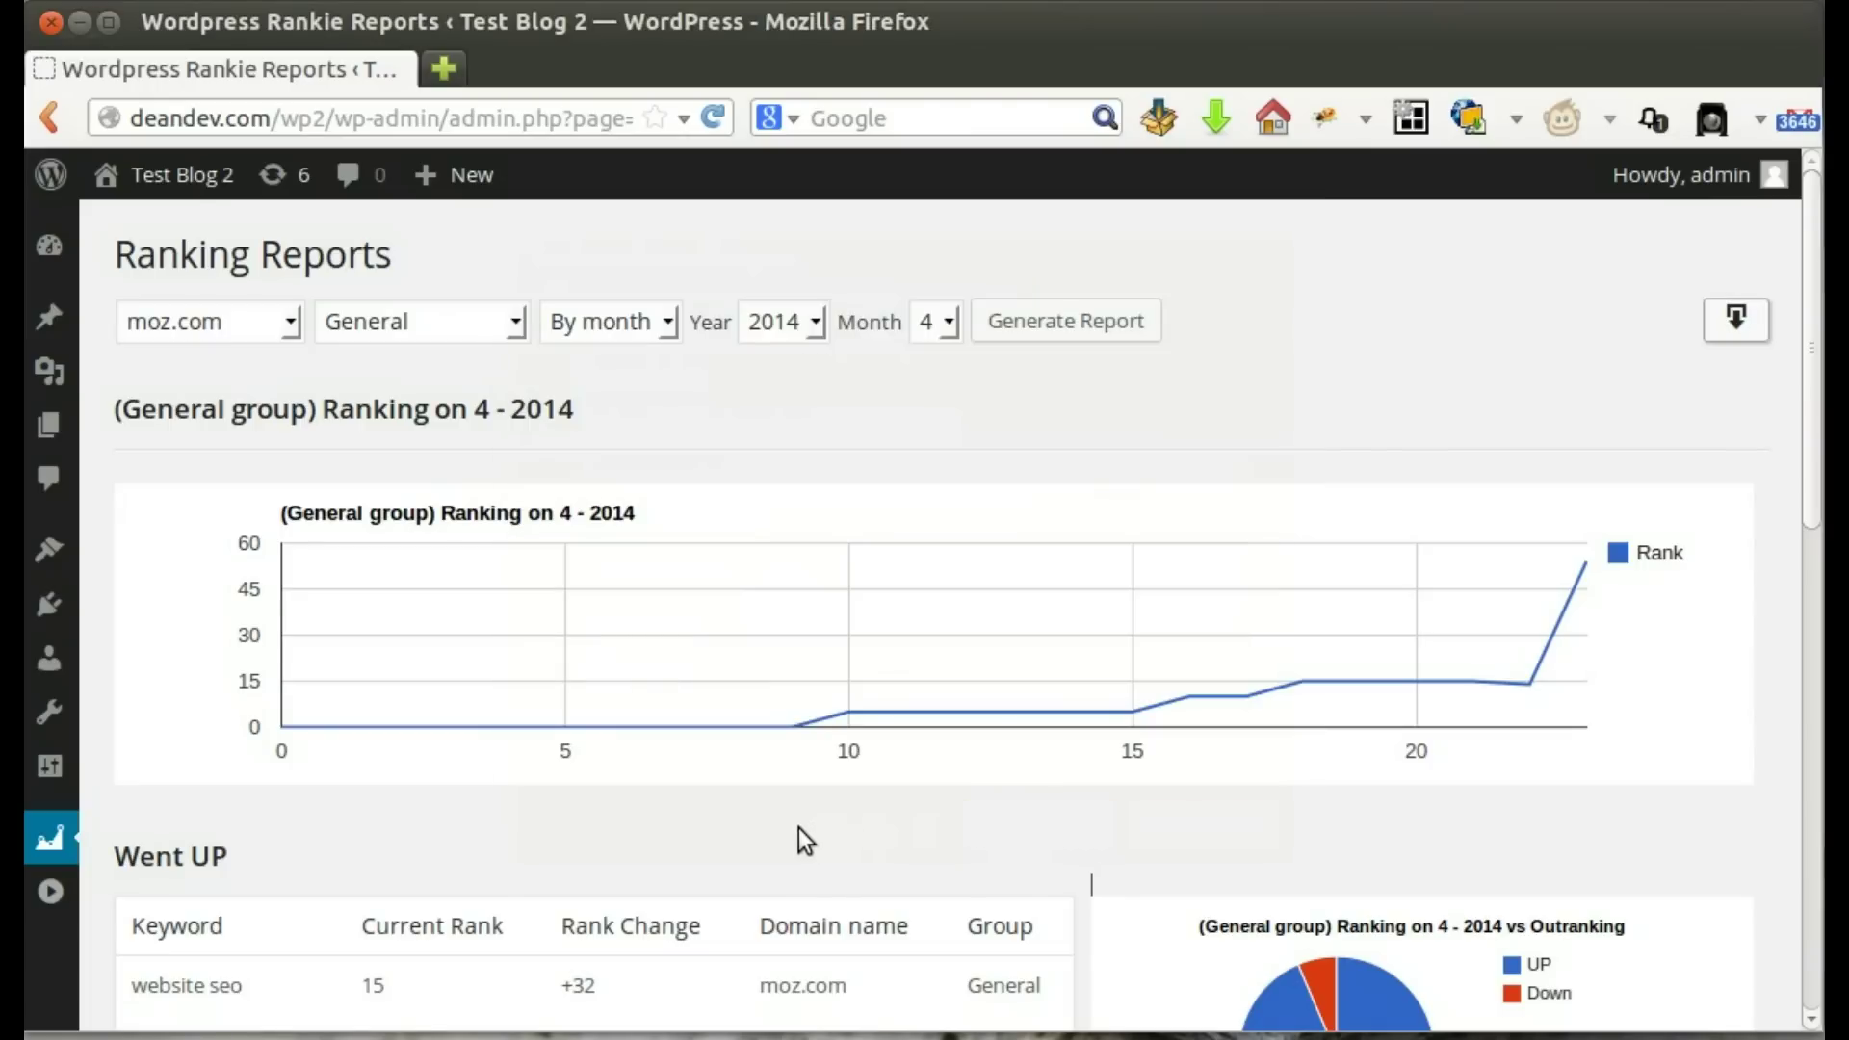
{"action": "scroll", "coordinate": [799, 828], "scroll_direction": "down", "scroll_amount": 2}
{"action": "scroll", "coordinate": [799, 827], "scroll_direction": "up", "scroll_amount": 2}
{"action": "mouse_move", "coordinate": [64, 841]}
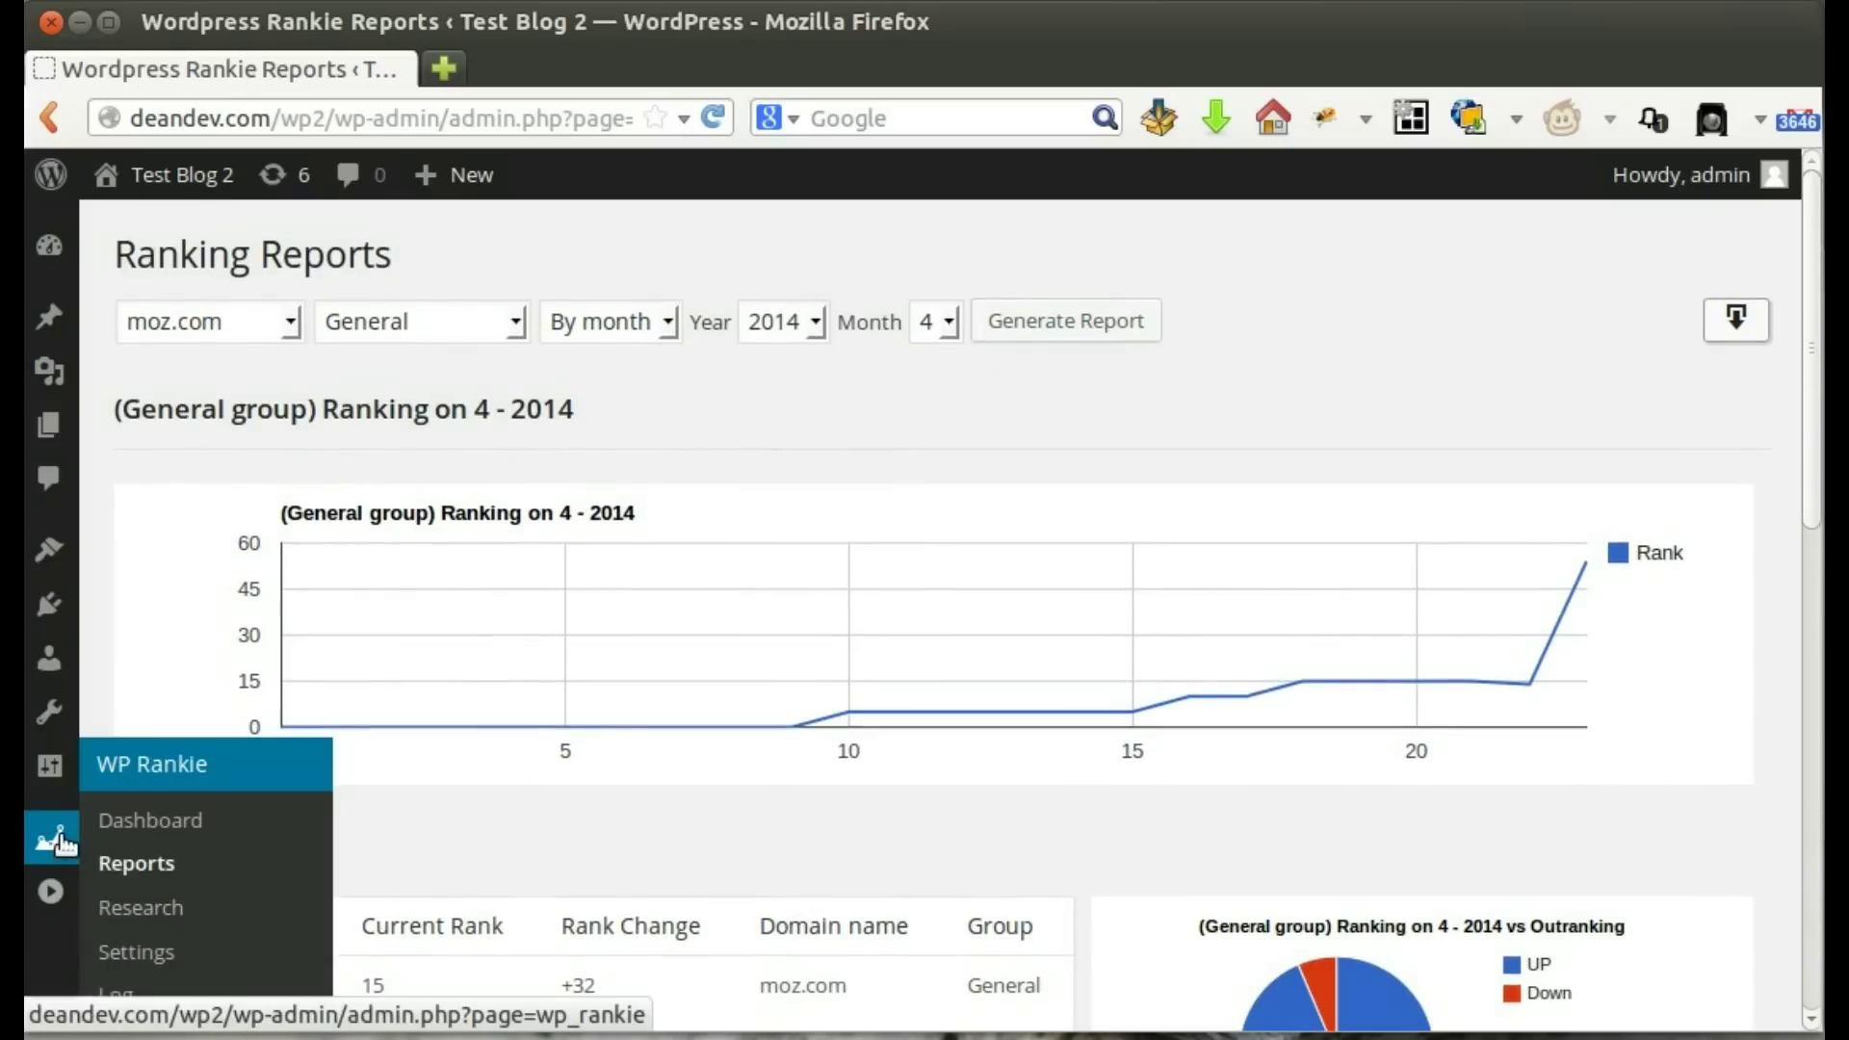
Open WP Rankie Keyword Research and enter 'weight loss' to get keyword suggestions
{"action": "left_click", "coordinate": [136, 911]}
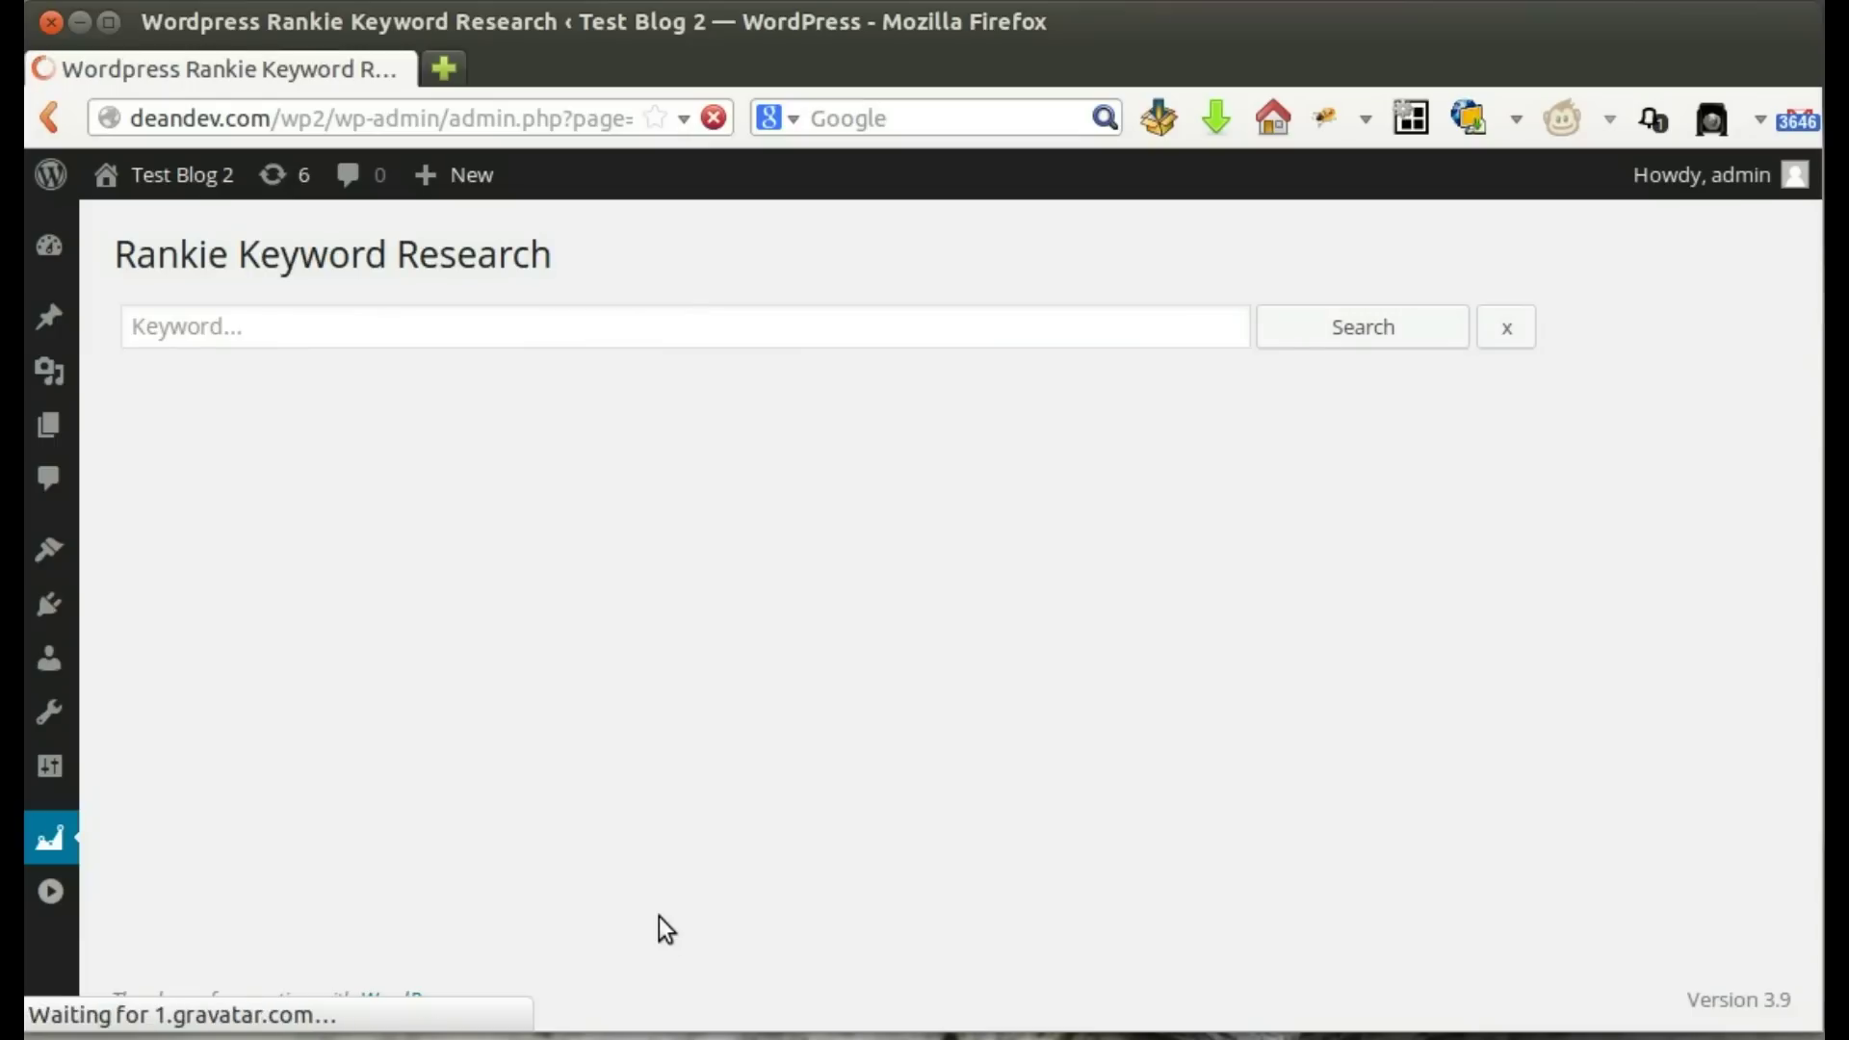
{"action": "left_click", "coordinate": [627, 326]}
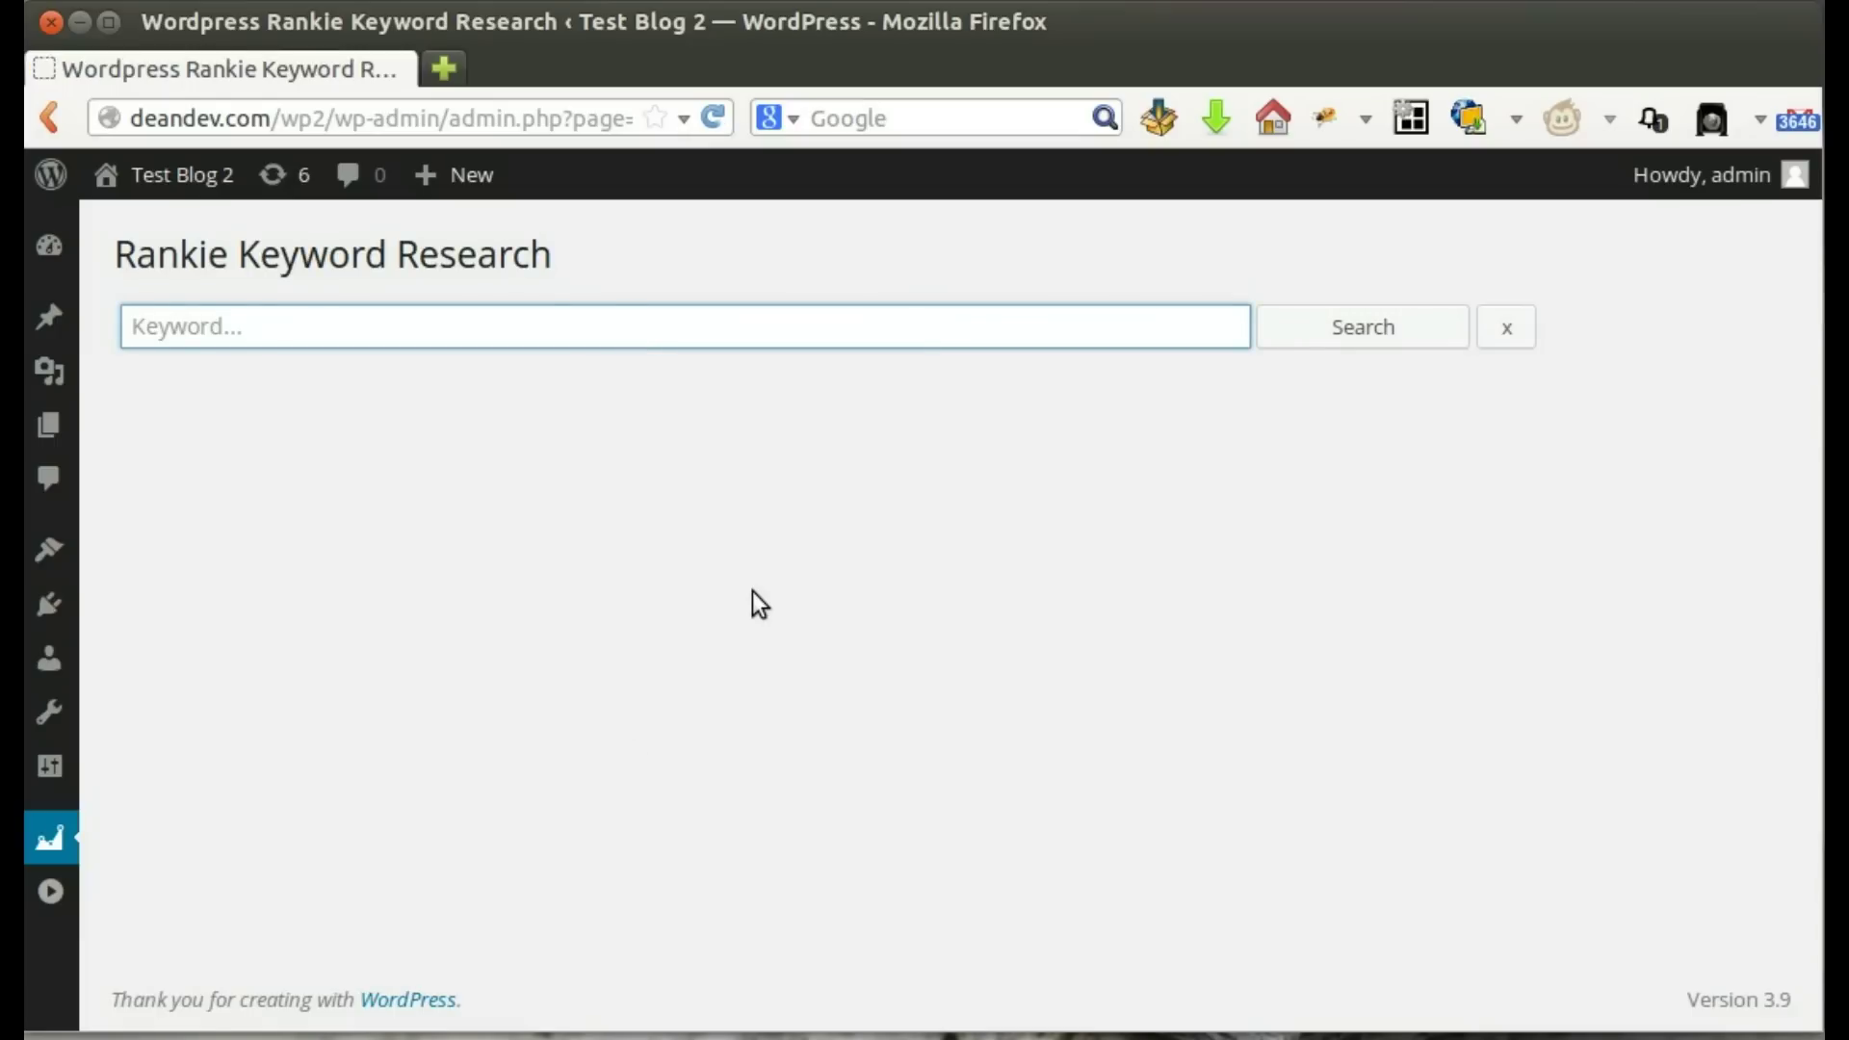
{"action": "type", "text": "weight"}
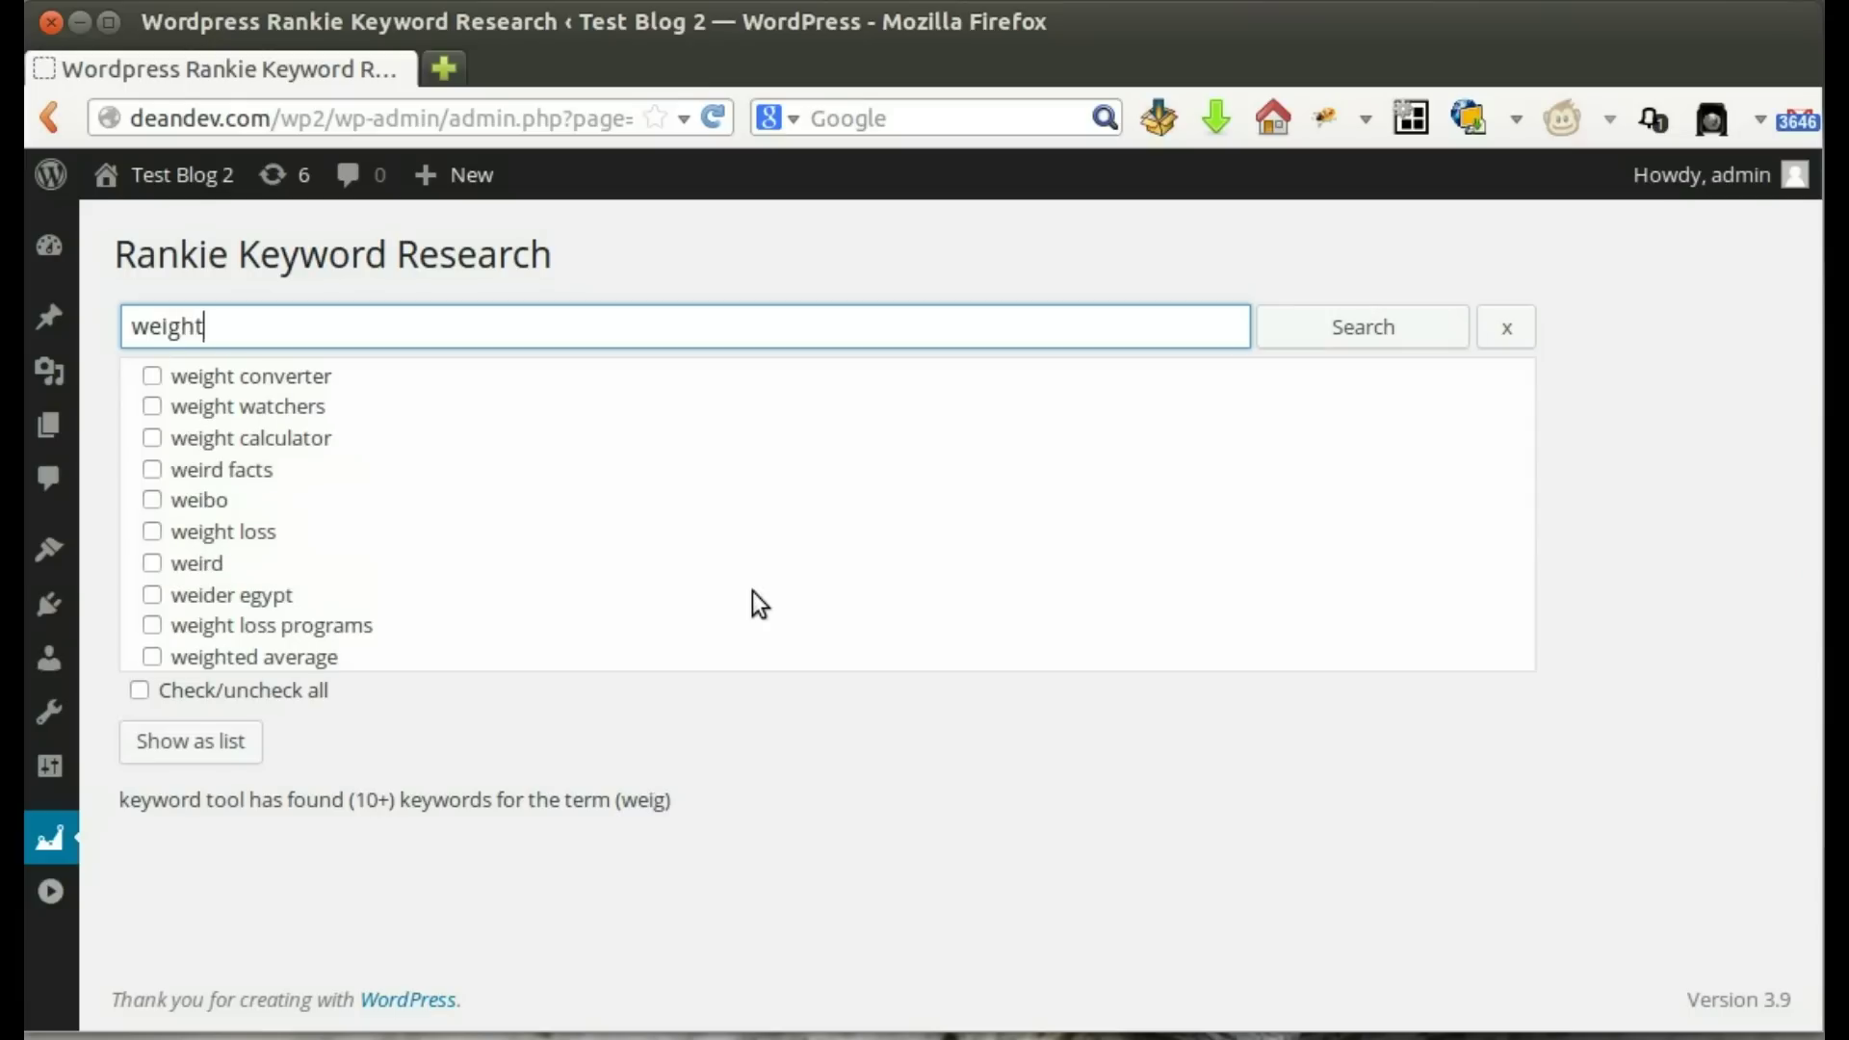
{"action": "type", "text": " loss"}
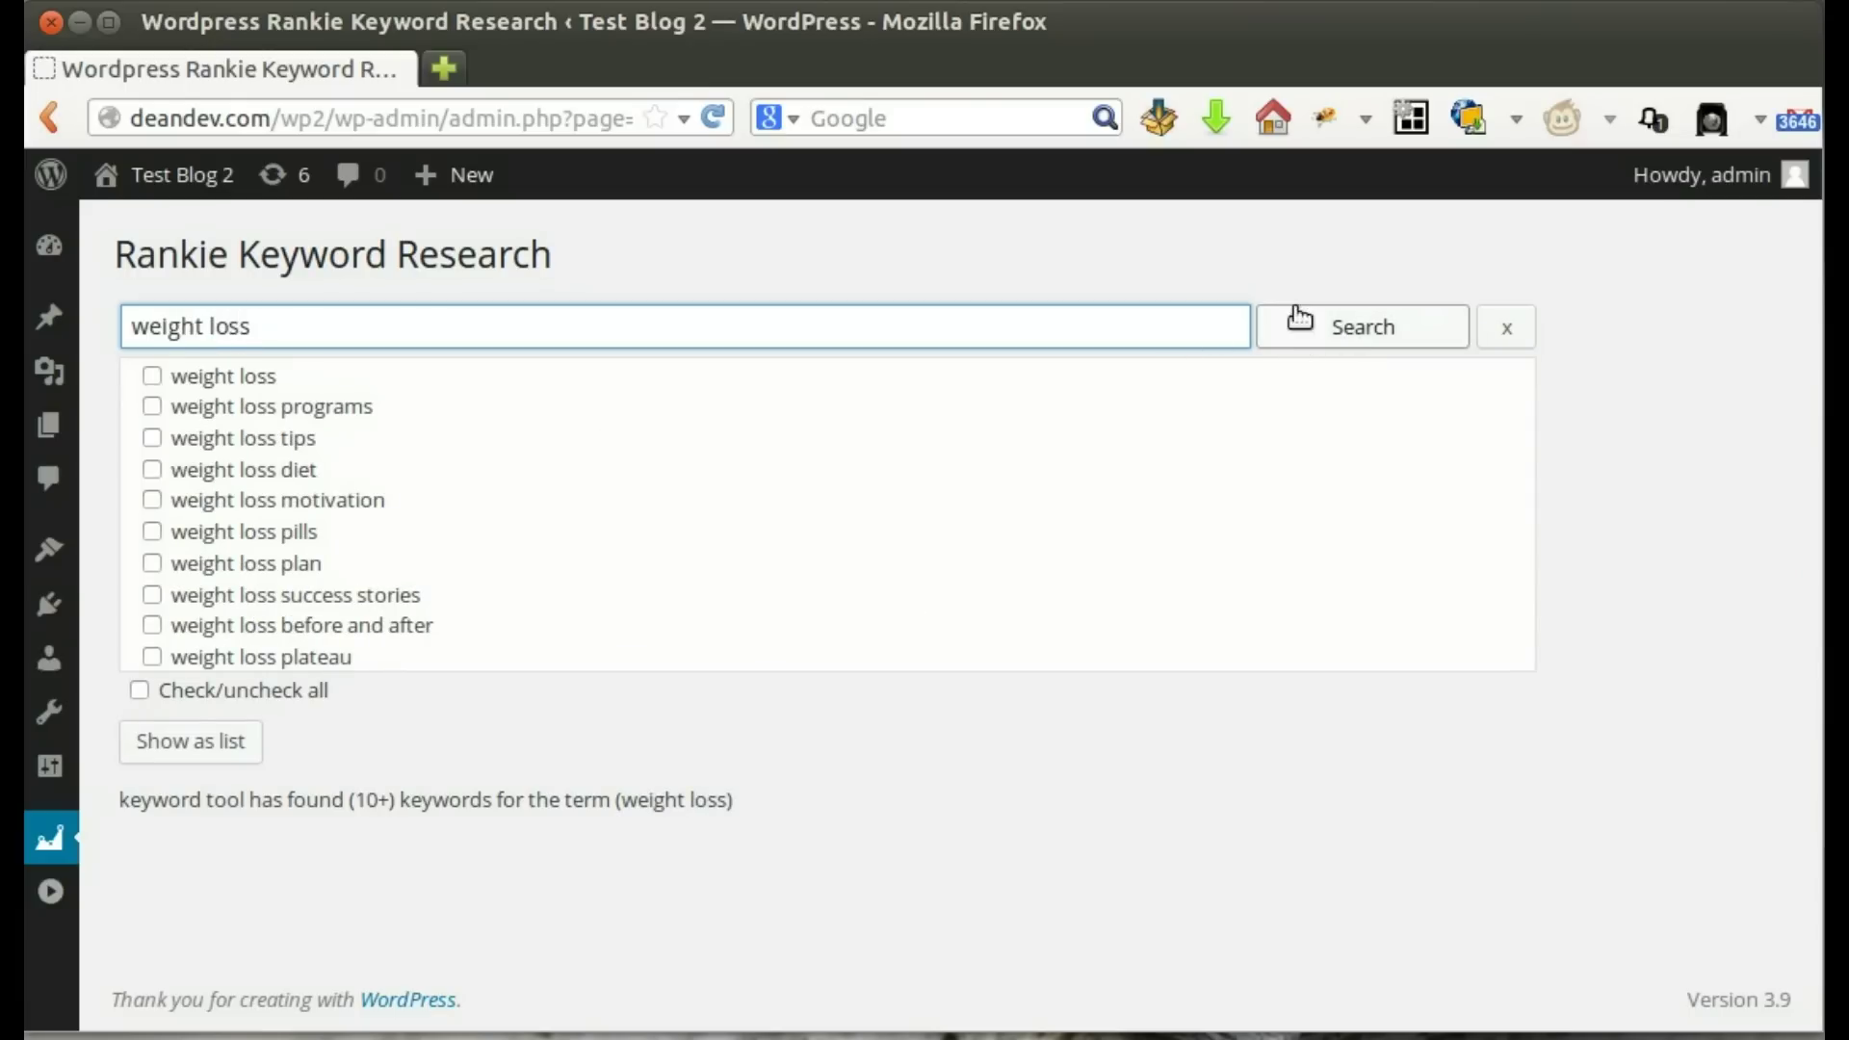
Run the full search for 'weight loss' and scroll through the 270 keyword results
{"action": "left_click", "coordinate": [1351, 327]}
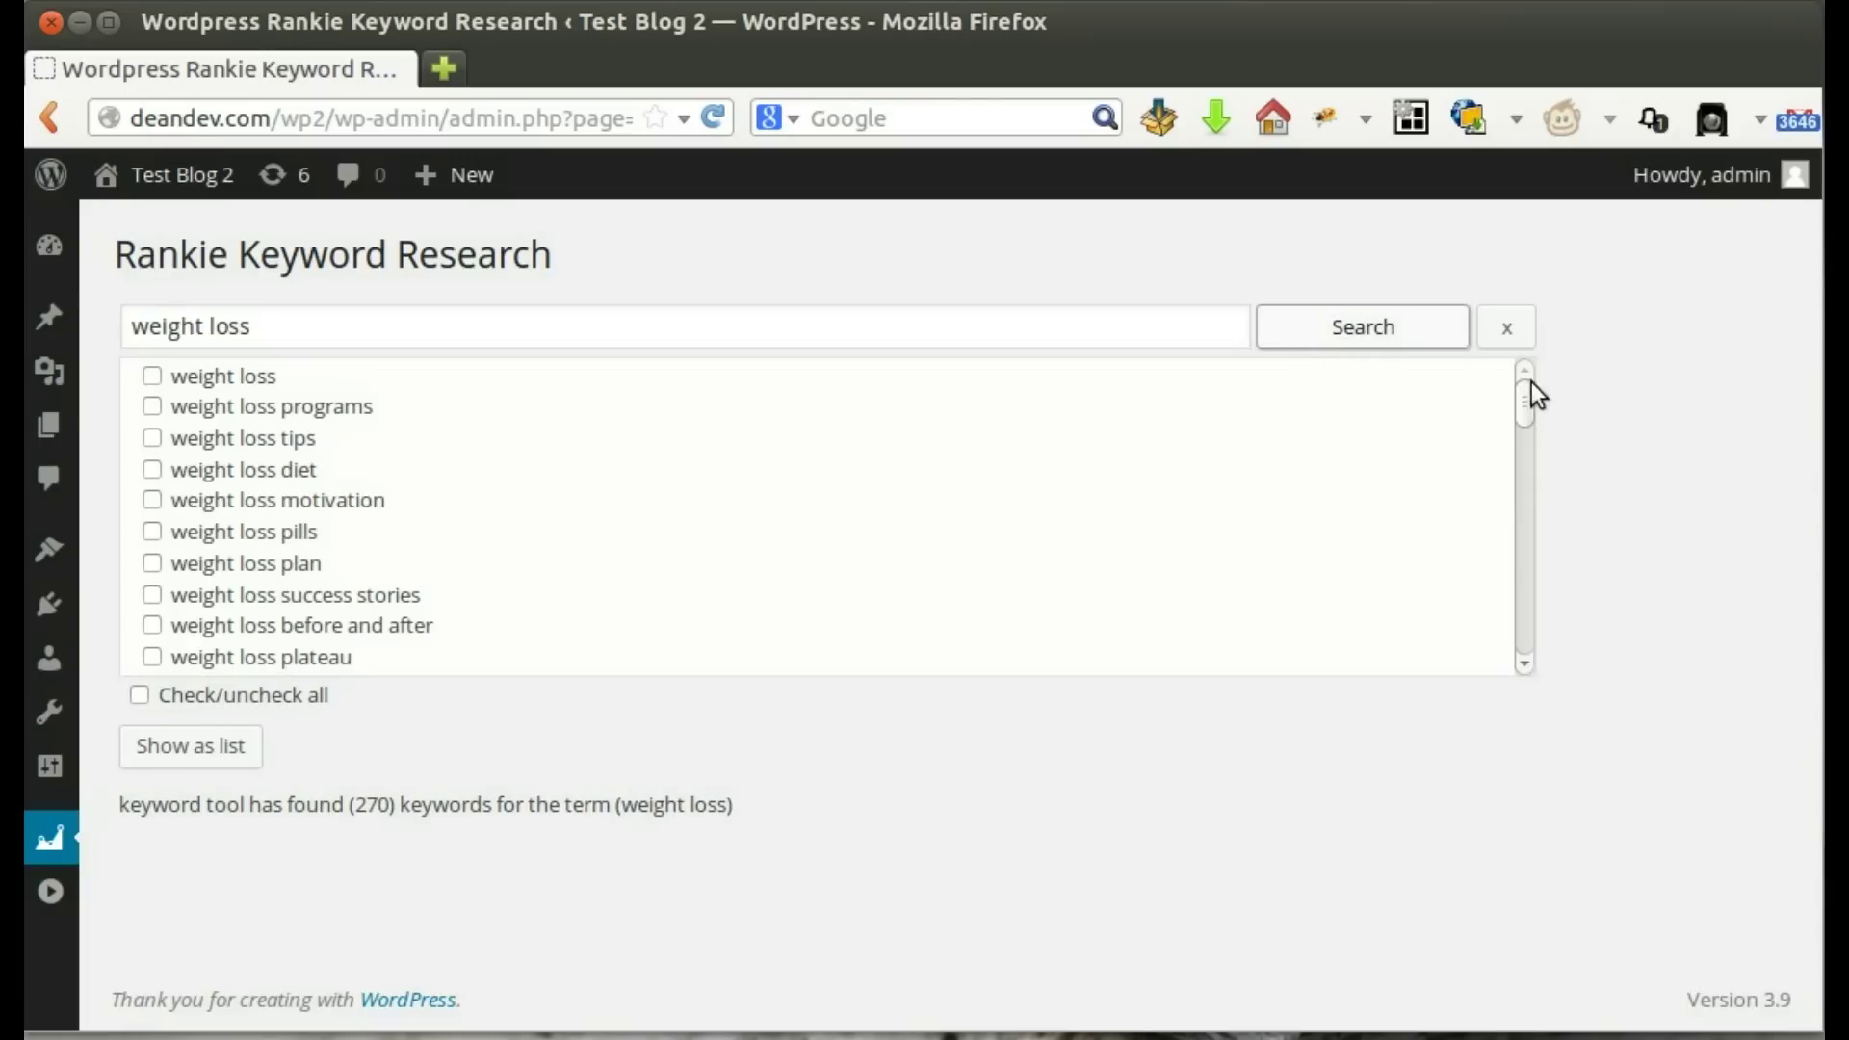
{"action": "scroll", "coordinate": [1151, 458], "scroll_direction": "down", "scroll_amount": 5}
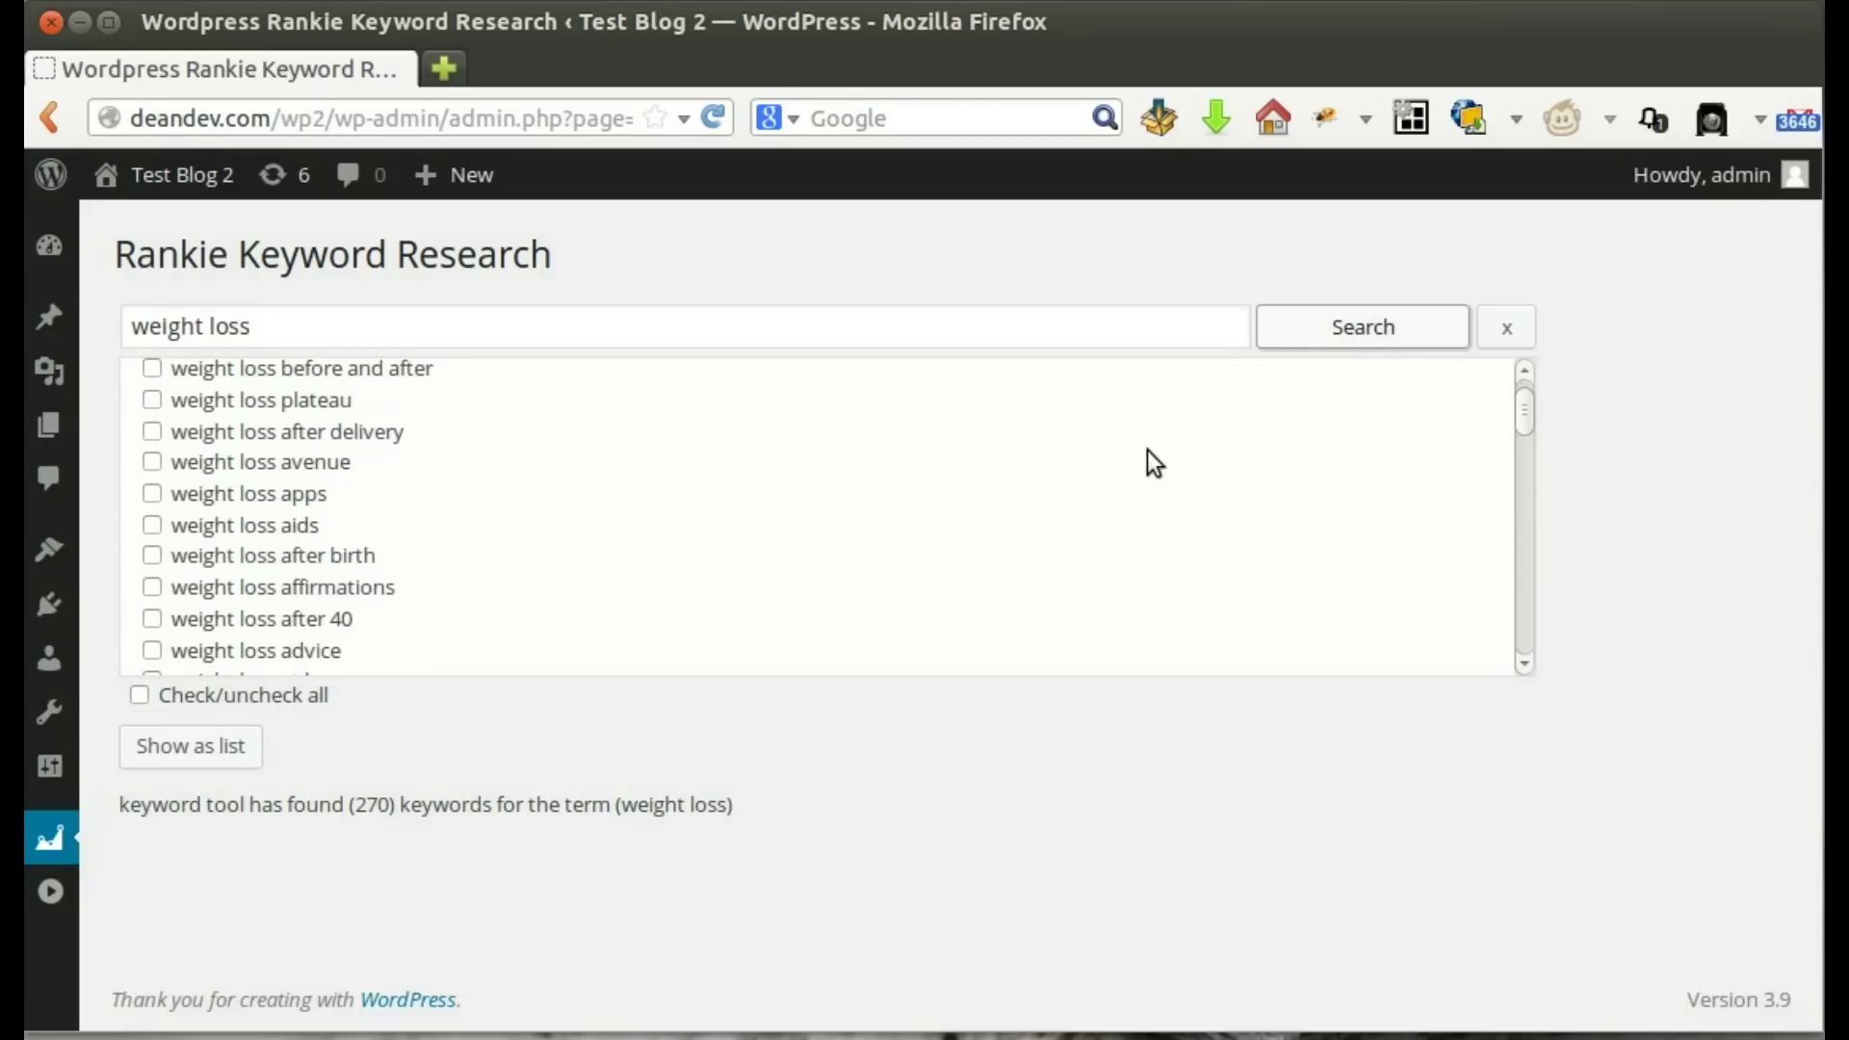
{"action": "scroll", "coordinate": [1147, 450], "scroll_direction": "down", "scroll_amount": 7}
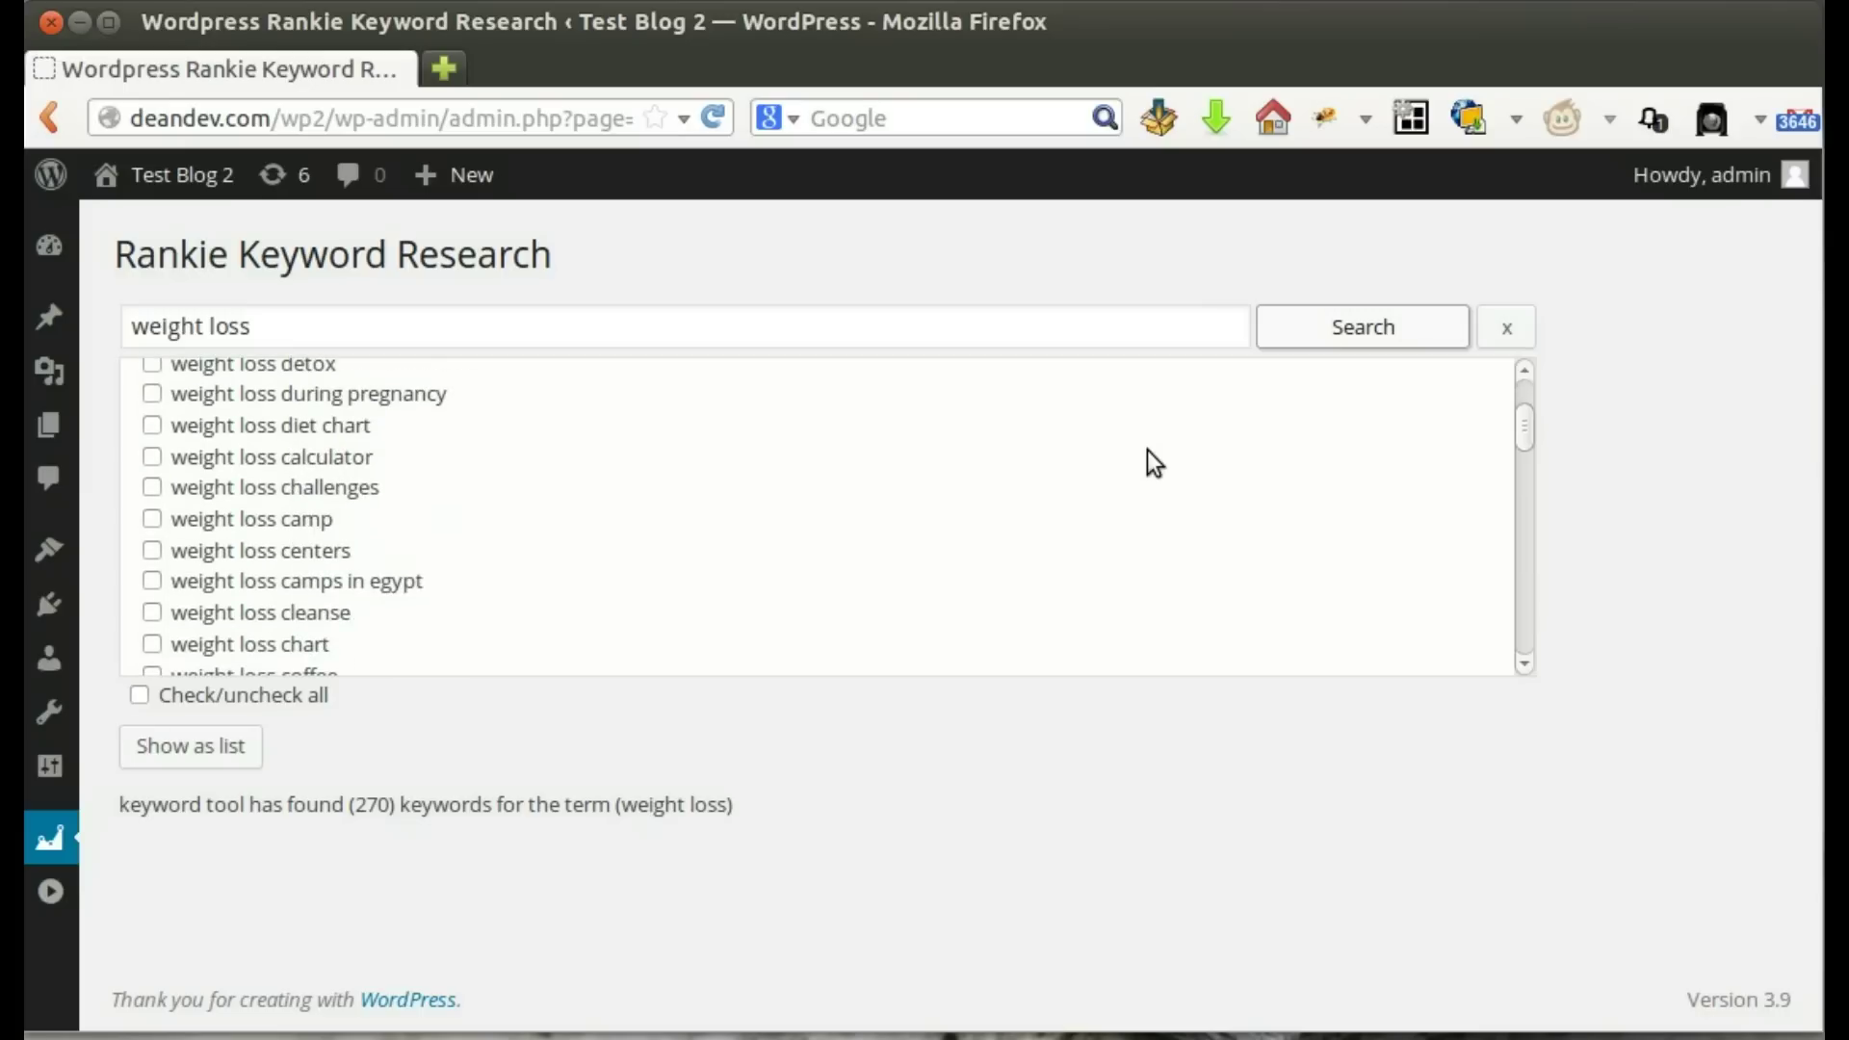
{"action": "scroll", "coordinate": [1147, 449], "scroll_direction": "down", "scroll_amount": 7}
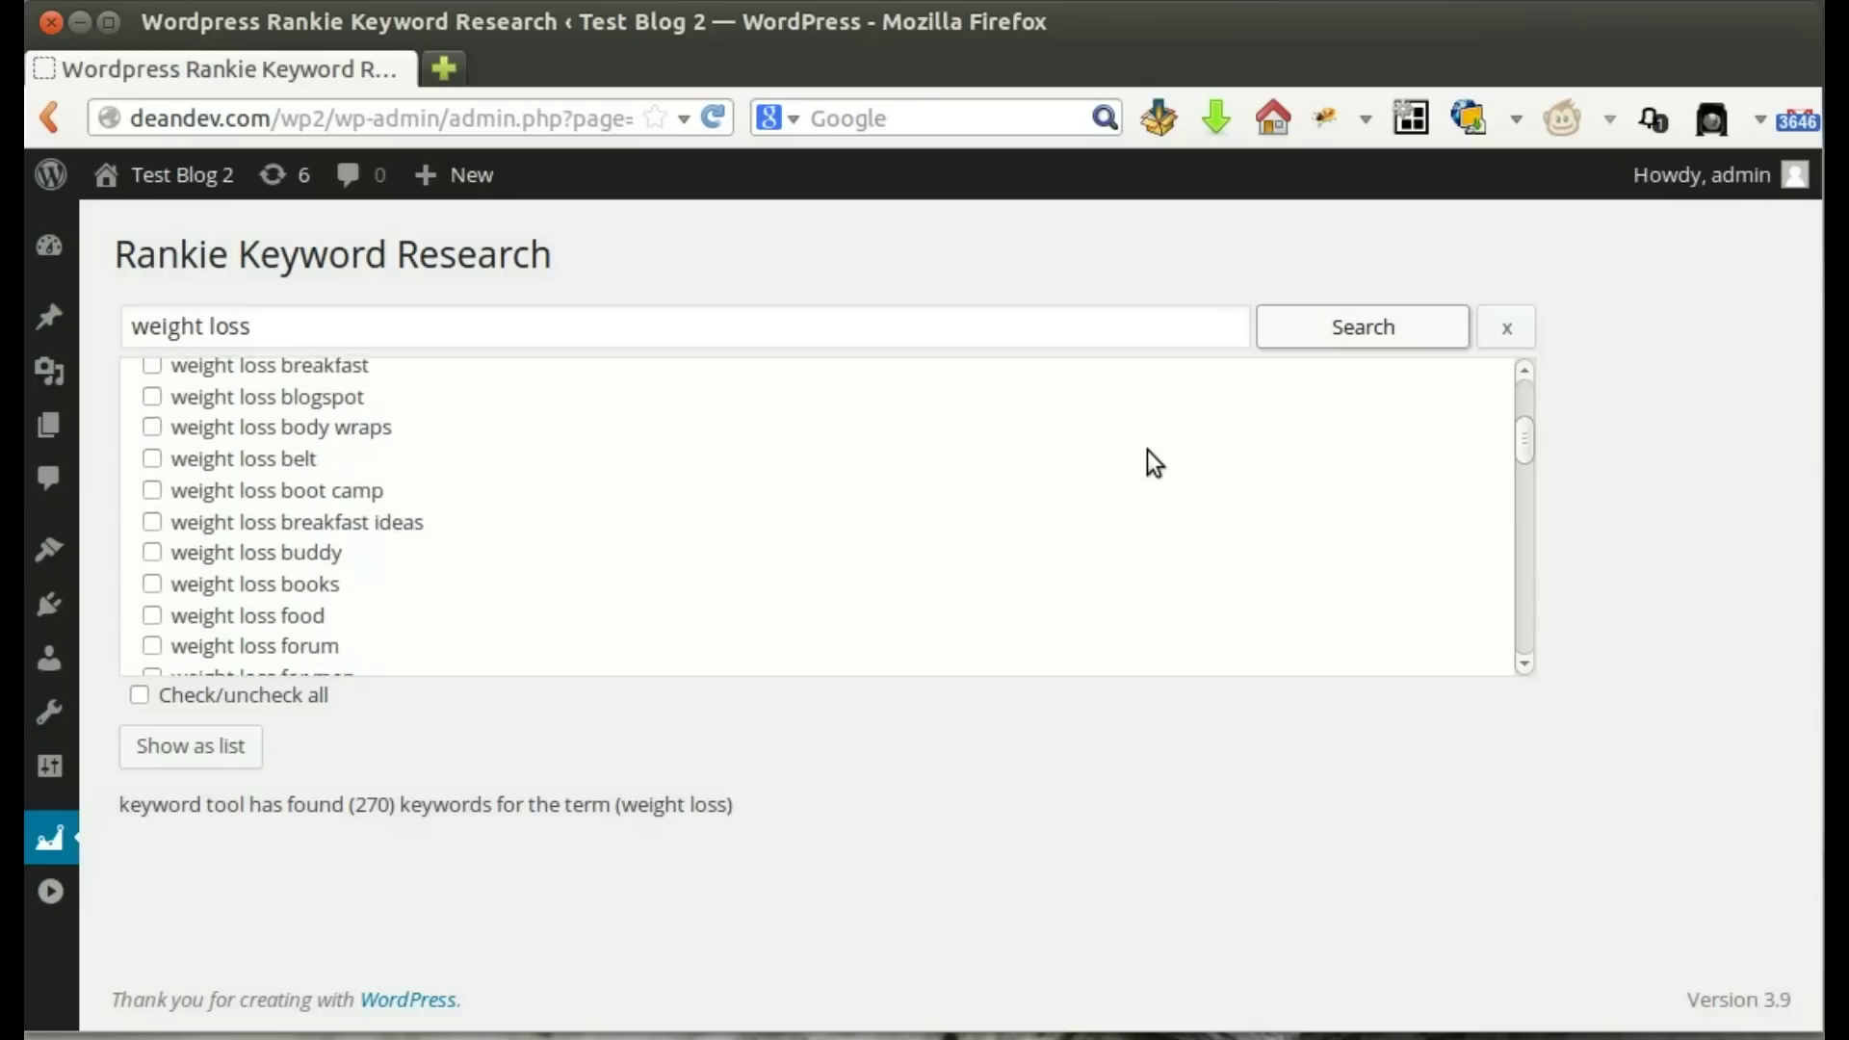
{"action": "scroll", "coordinate": [1147, 449], "scroll_direction": "down", "scroll_amount": 3}
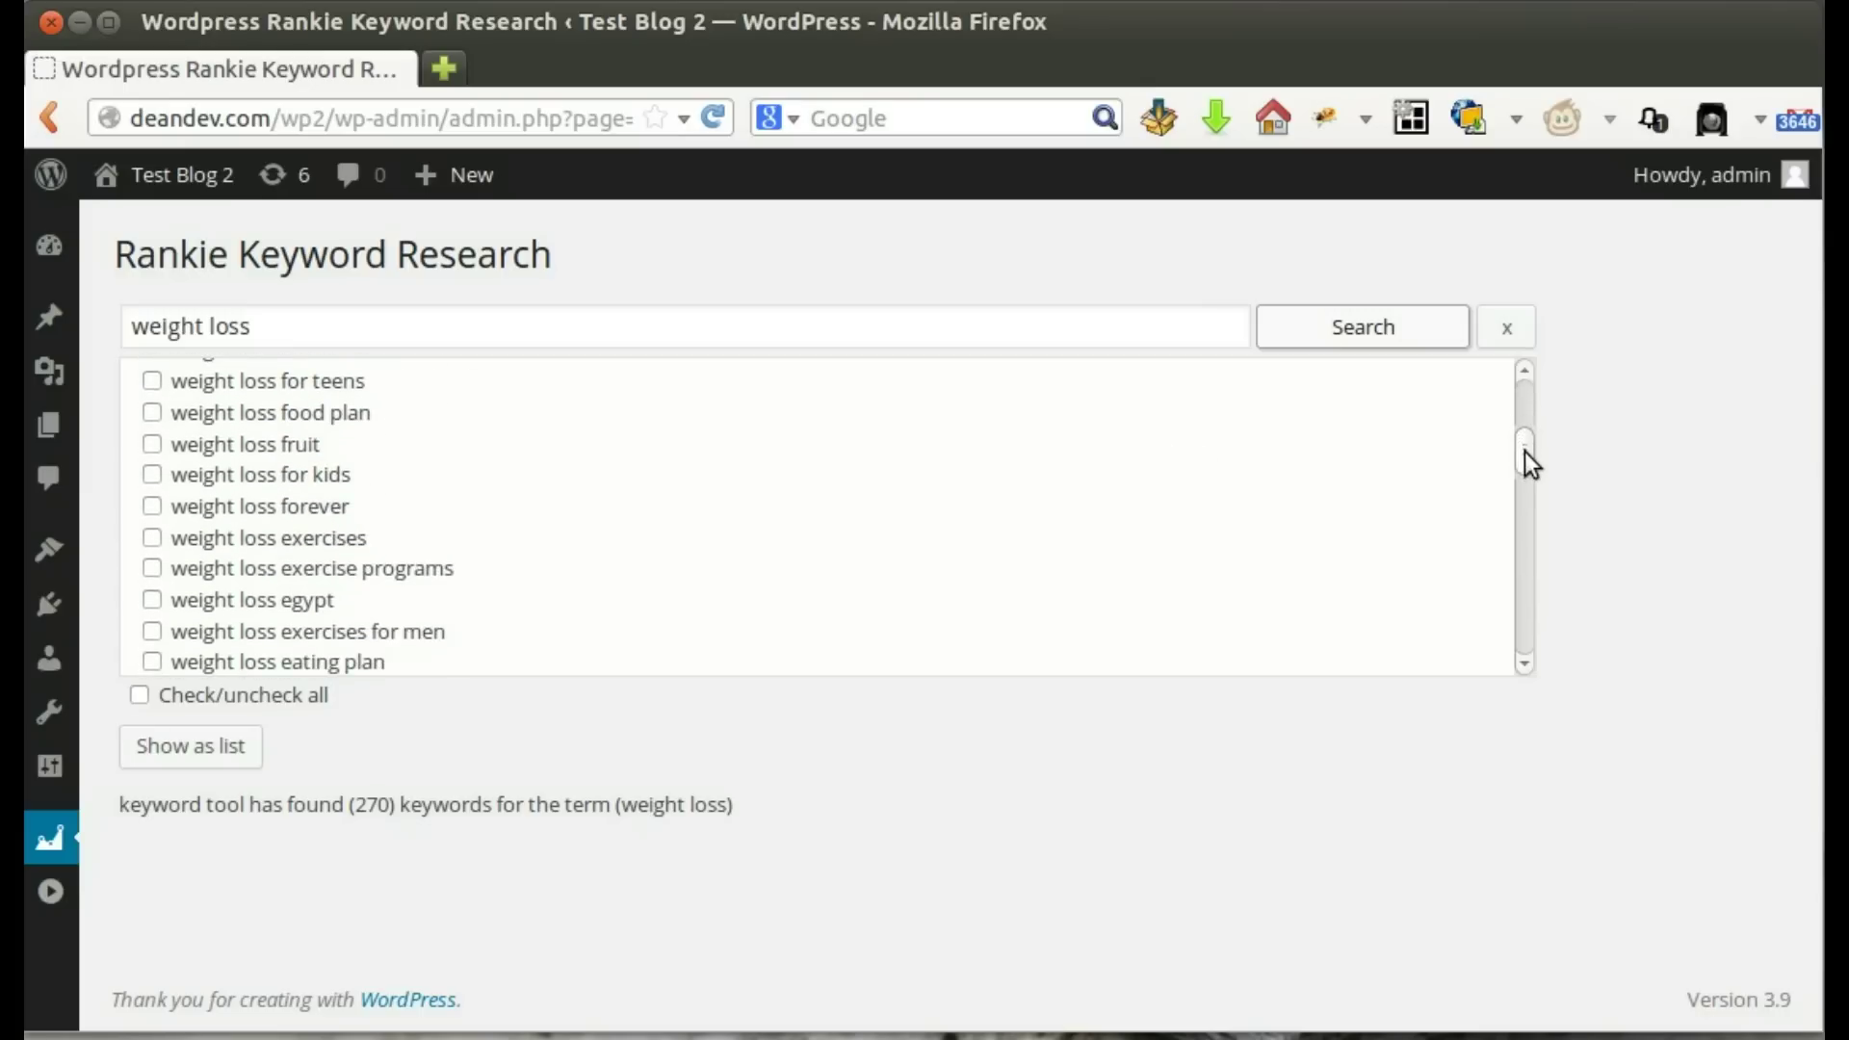
{"action": "left_click_drag", "start_coordinate": [1524, 451], "coordinate": [1509, 532]}
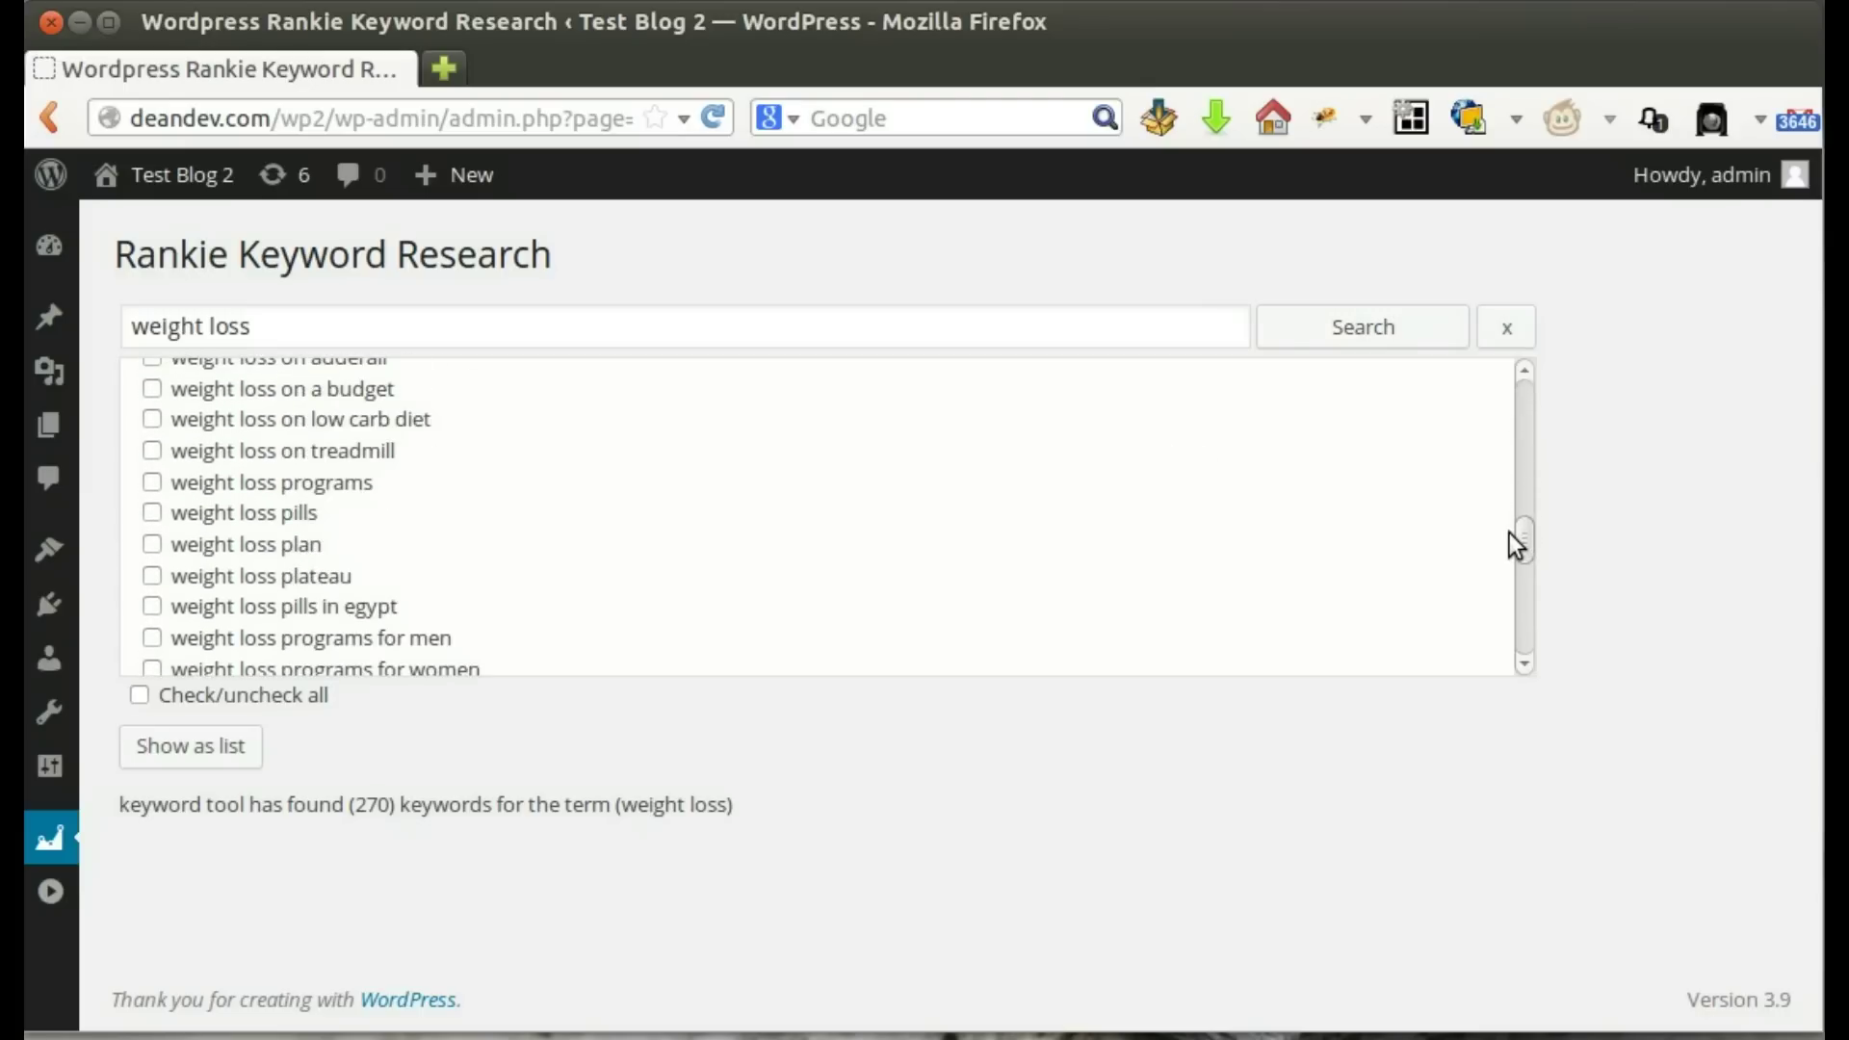
{"action": "scroll", "coordinate": [455, 443], "scroll_direction": "down", "scroll_amount": 10}
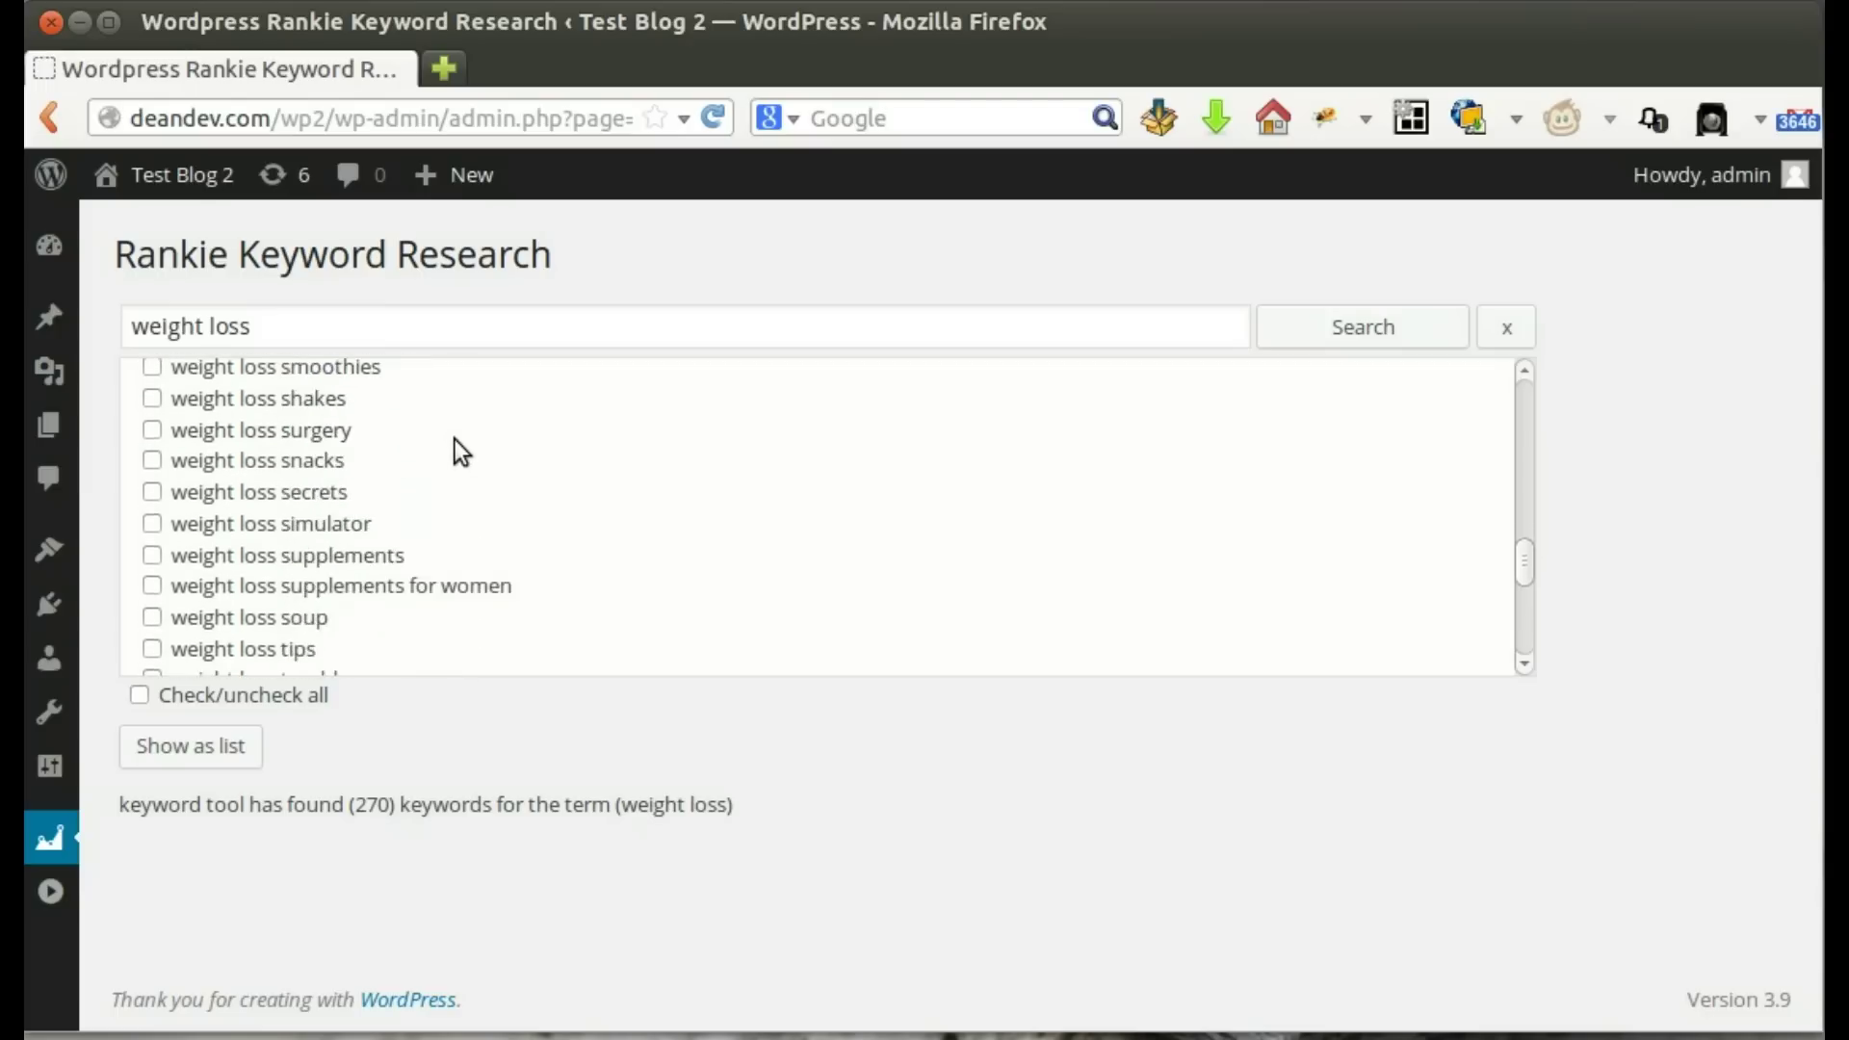
{"action": "scroll", "coordinate": [455, 440], "scroll_direction": "down", "scroll_amount": 10}
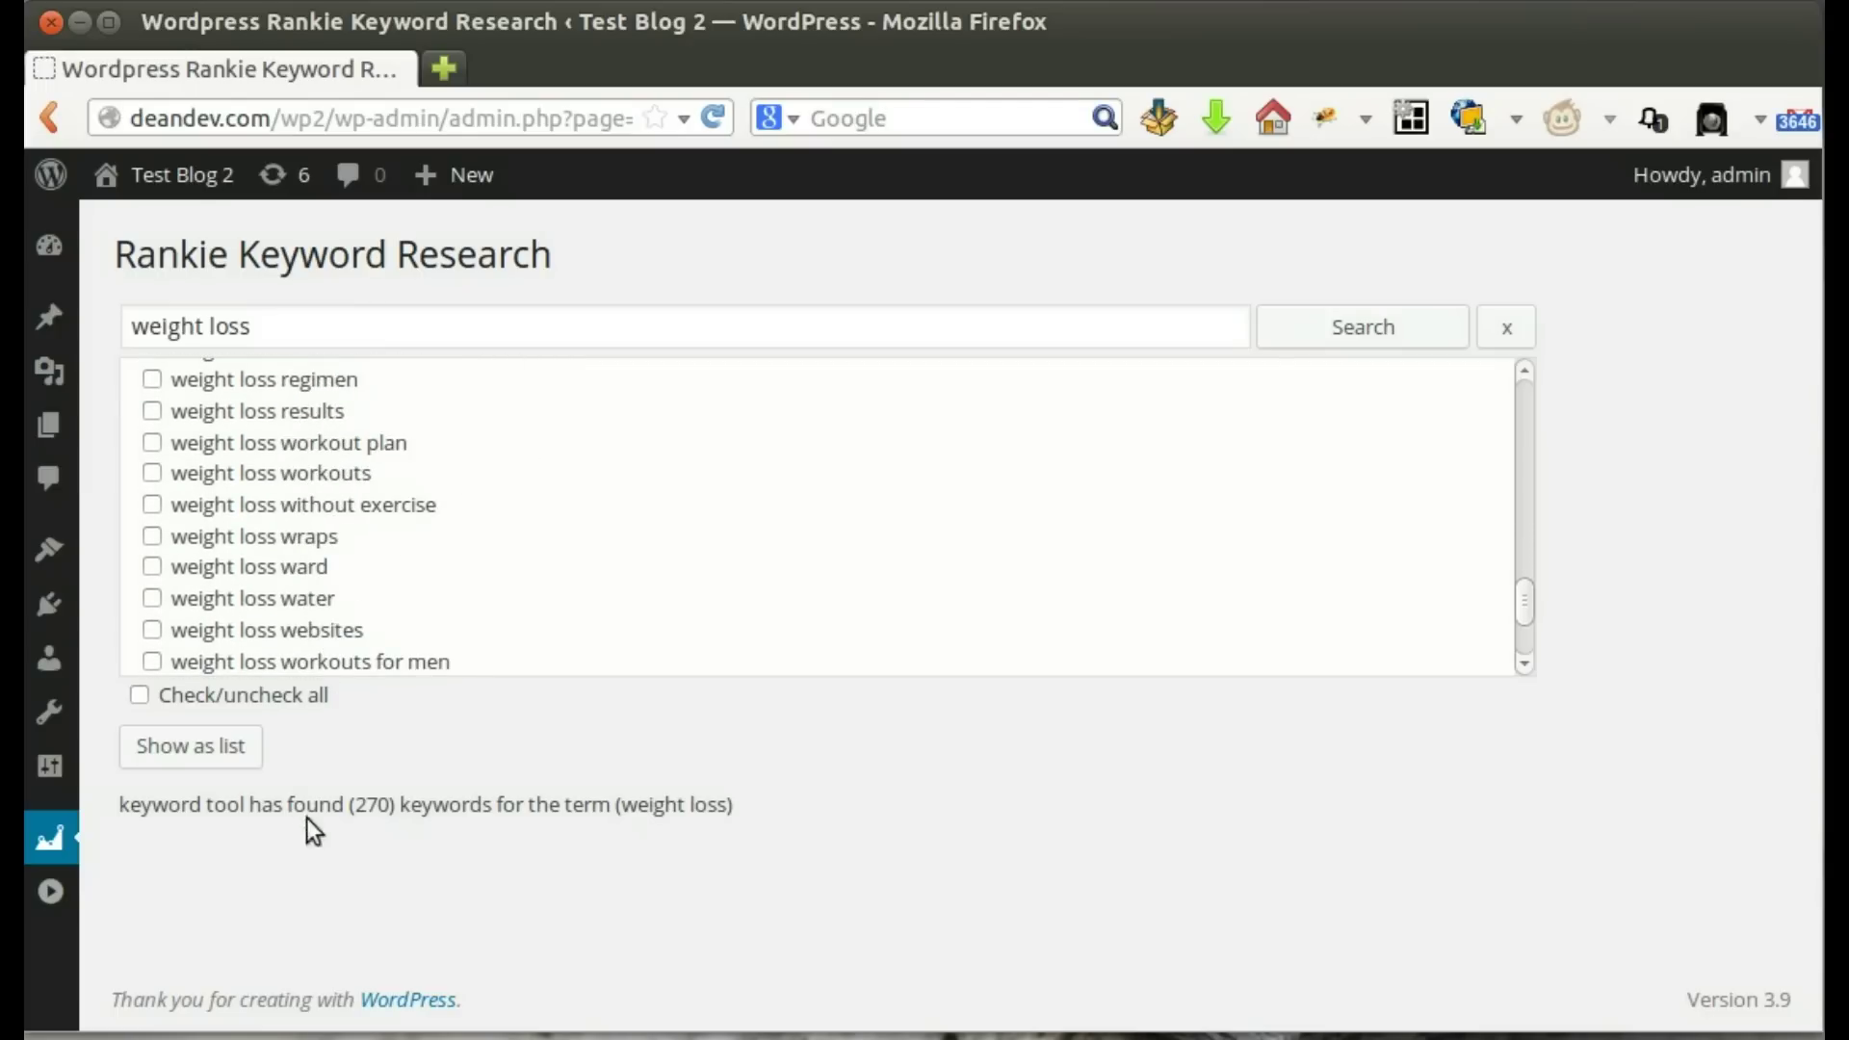
Select the phrase 'weight loss without exercise' in the keyword results
{"action": "left_click", "coordinate": [364, 831]}
{"action": "scroll", "coordinate": [536, 452], "scroll_direction": "down", "scroll_amount": 3}
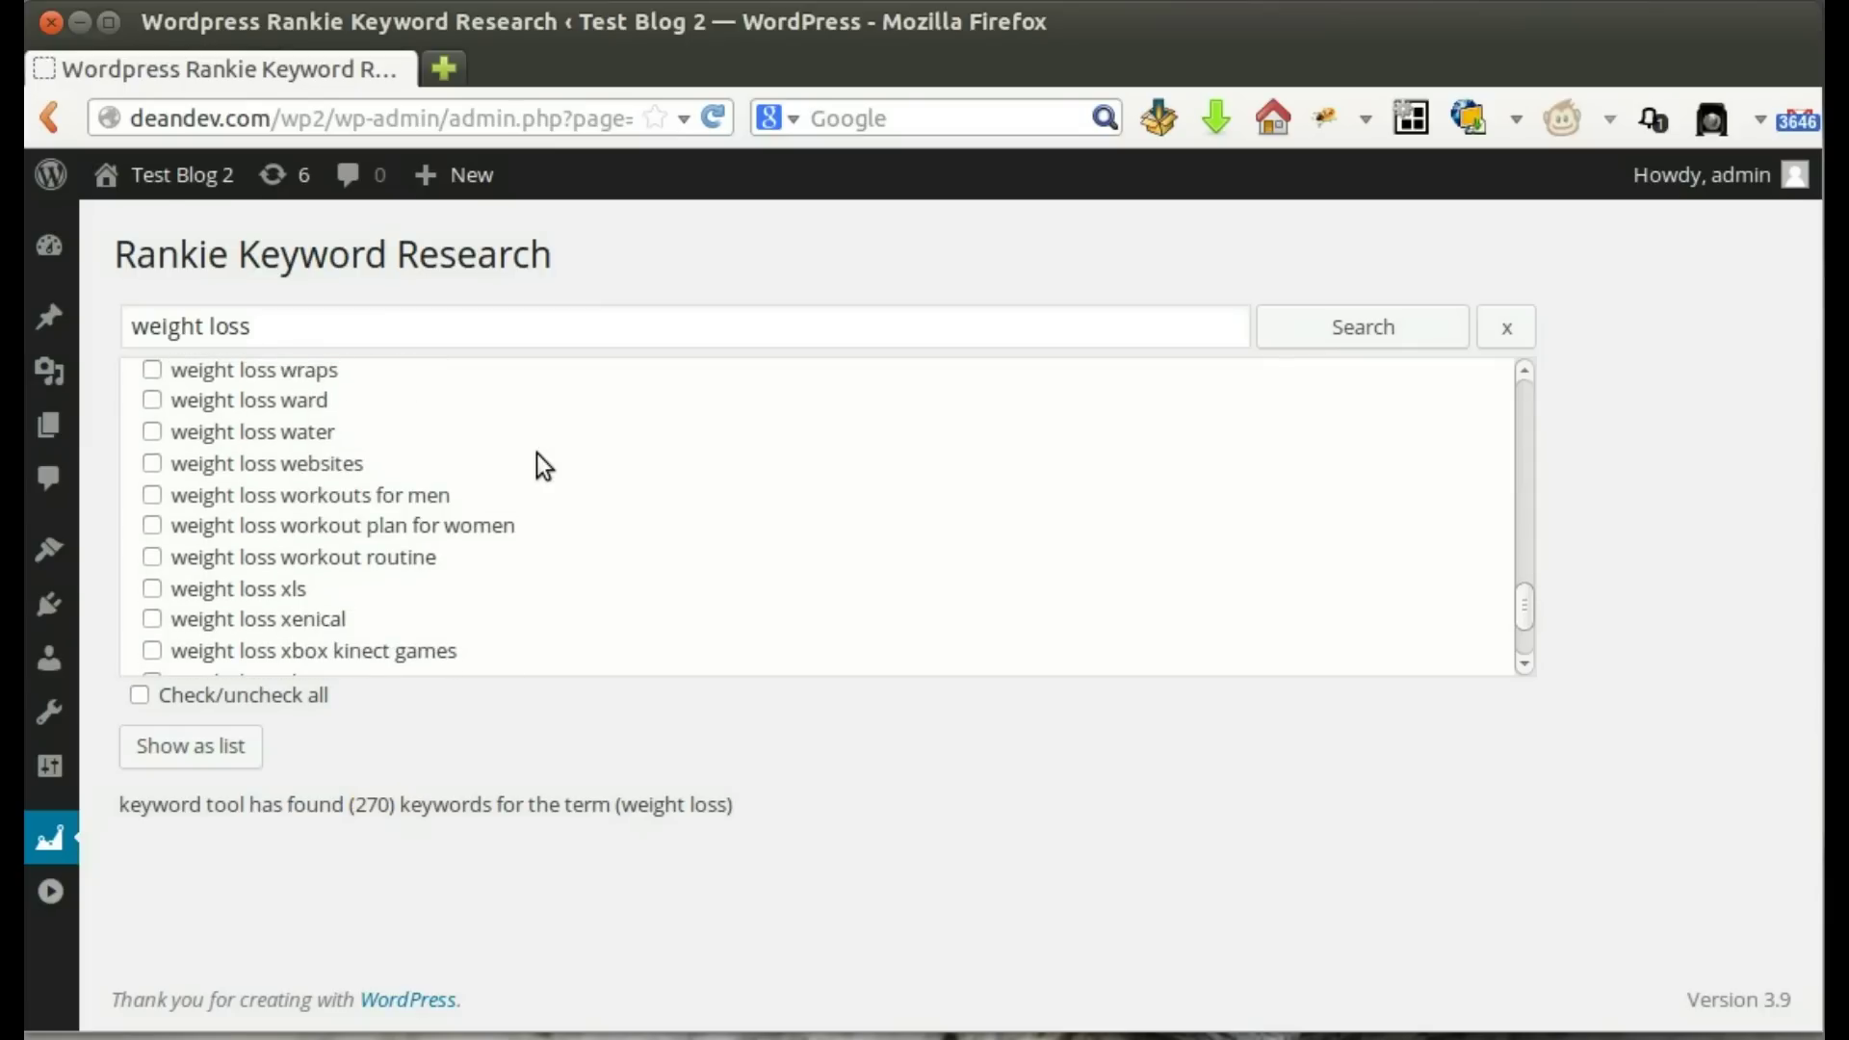
{"action": "scroll", "coordinate": [537, 454], "scroll_direction": "up", "scroll_amount": 2}
{"action": "scroll", "coordinate": [466, 464], "scroll_direction": "up", "scroll_amount": 3}
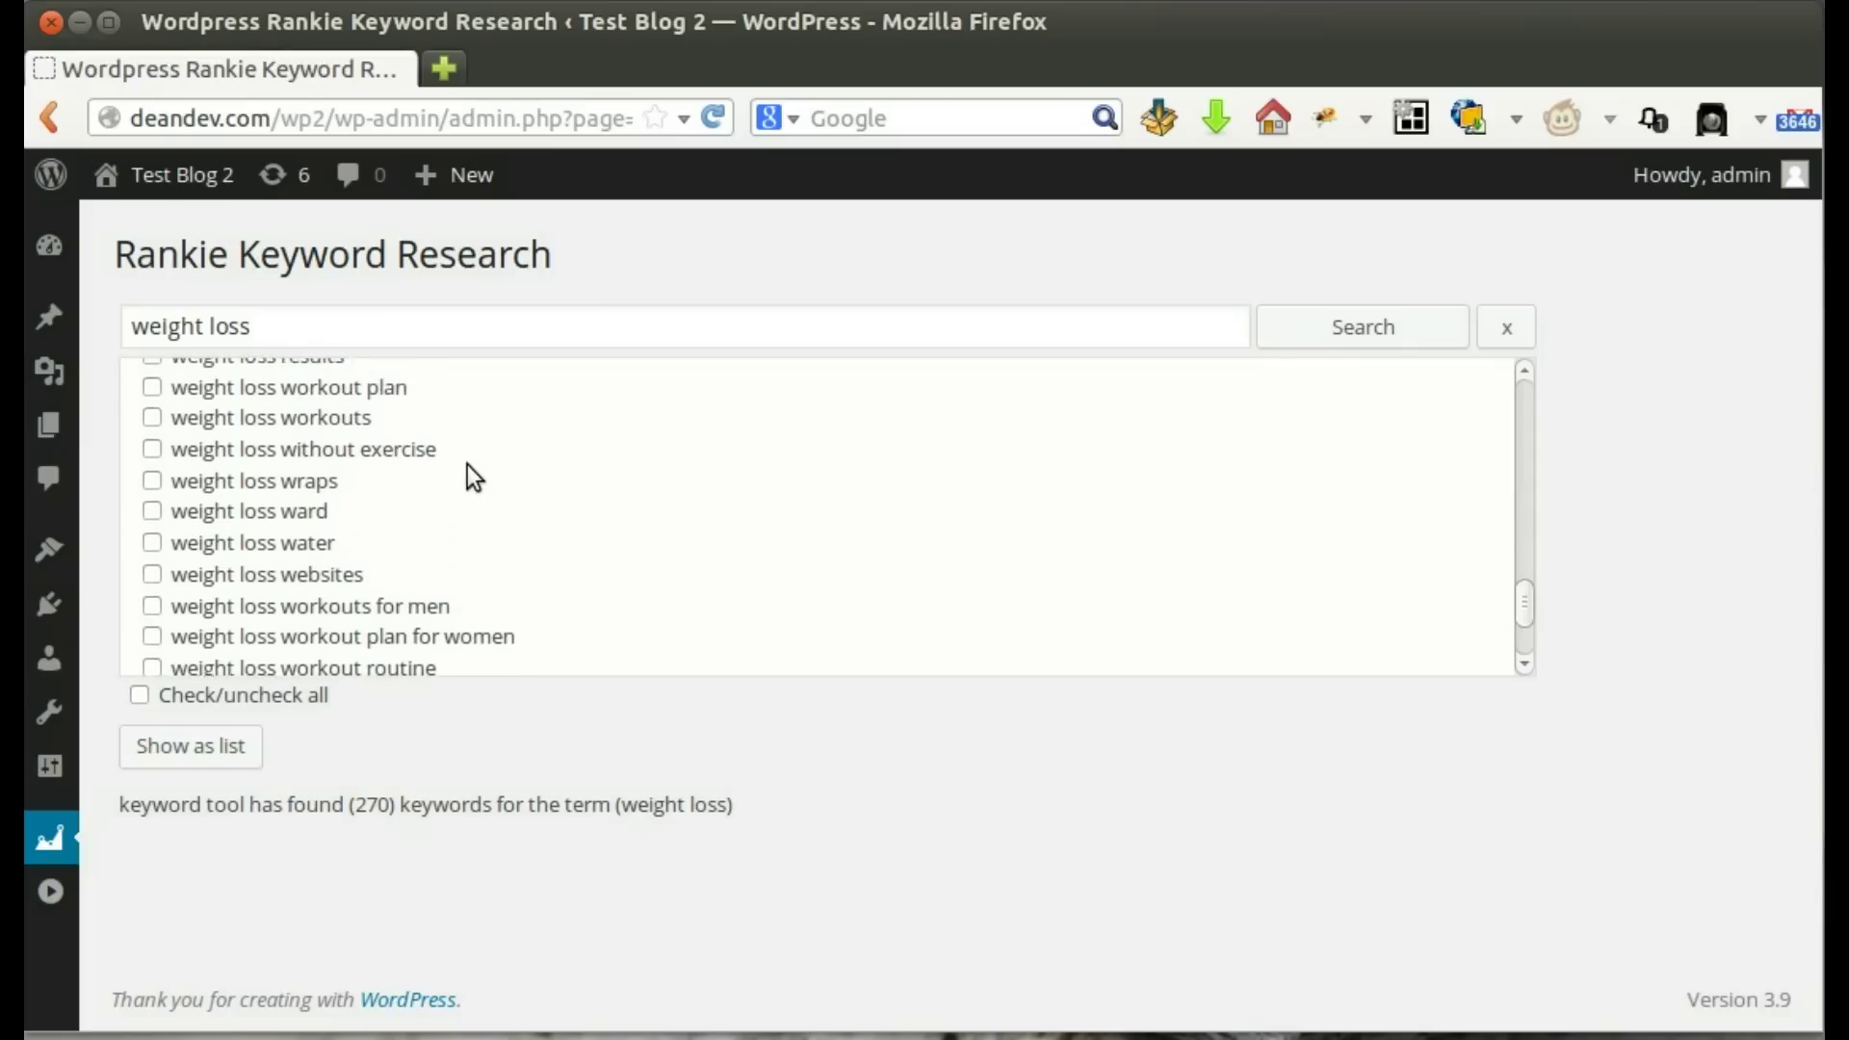
{"action": "left_click_drag", "start_coordinate": [448, 507], "coordinate": [176, 501]}
{"action": "key", "text": "ctrl+c"}
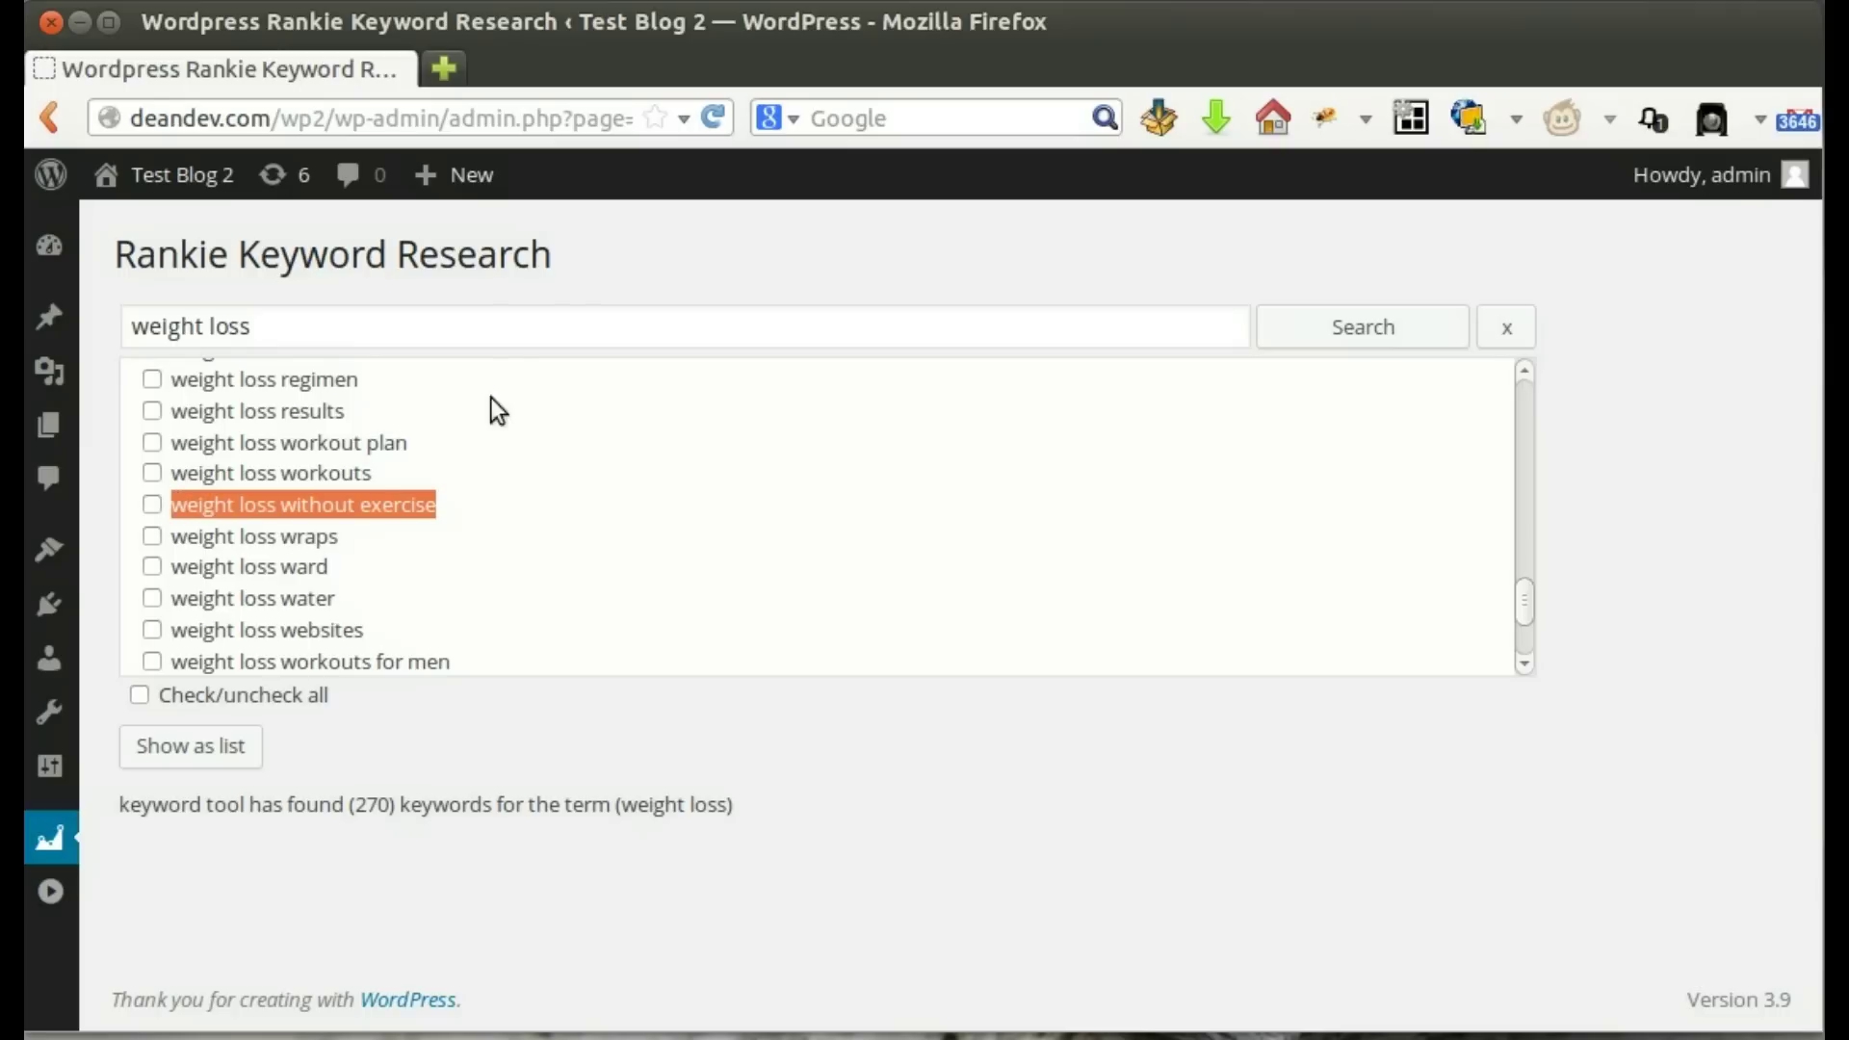
{"action": "left_click", "coordinate": [515, 327]}
{"action": "key", "text": "ctrl+shift+Left"}
{"action": "key", "text": "ctrl+shift+Left"}
{"action": "key", "text": "ctrl+v"}
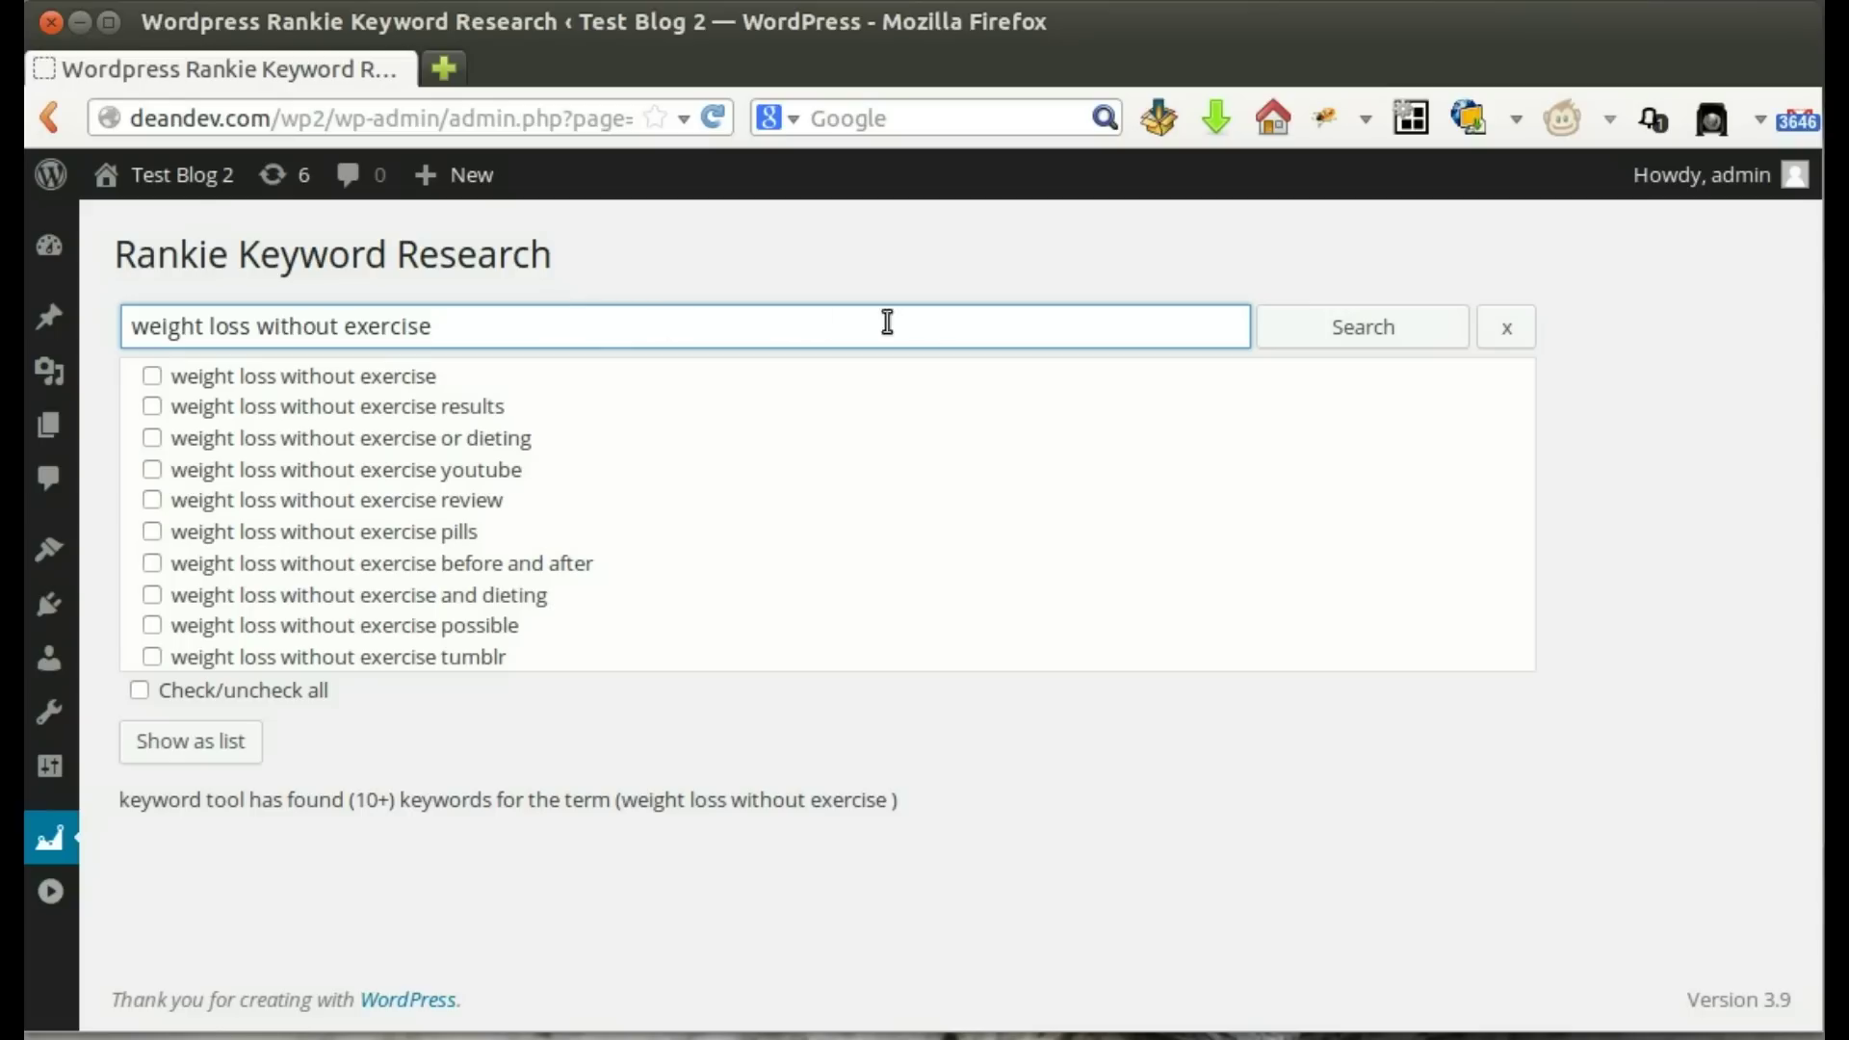
{"action": "left_click", "coordinate": [1398, 331]}
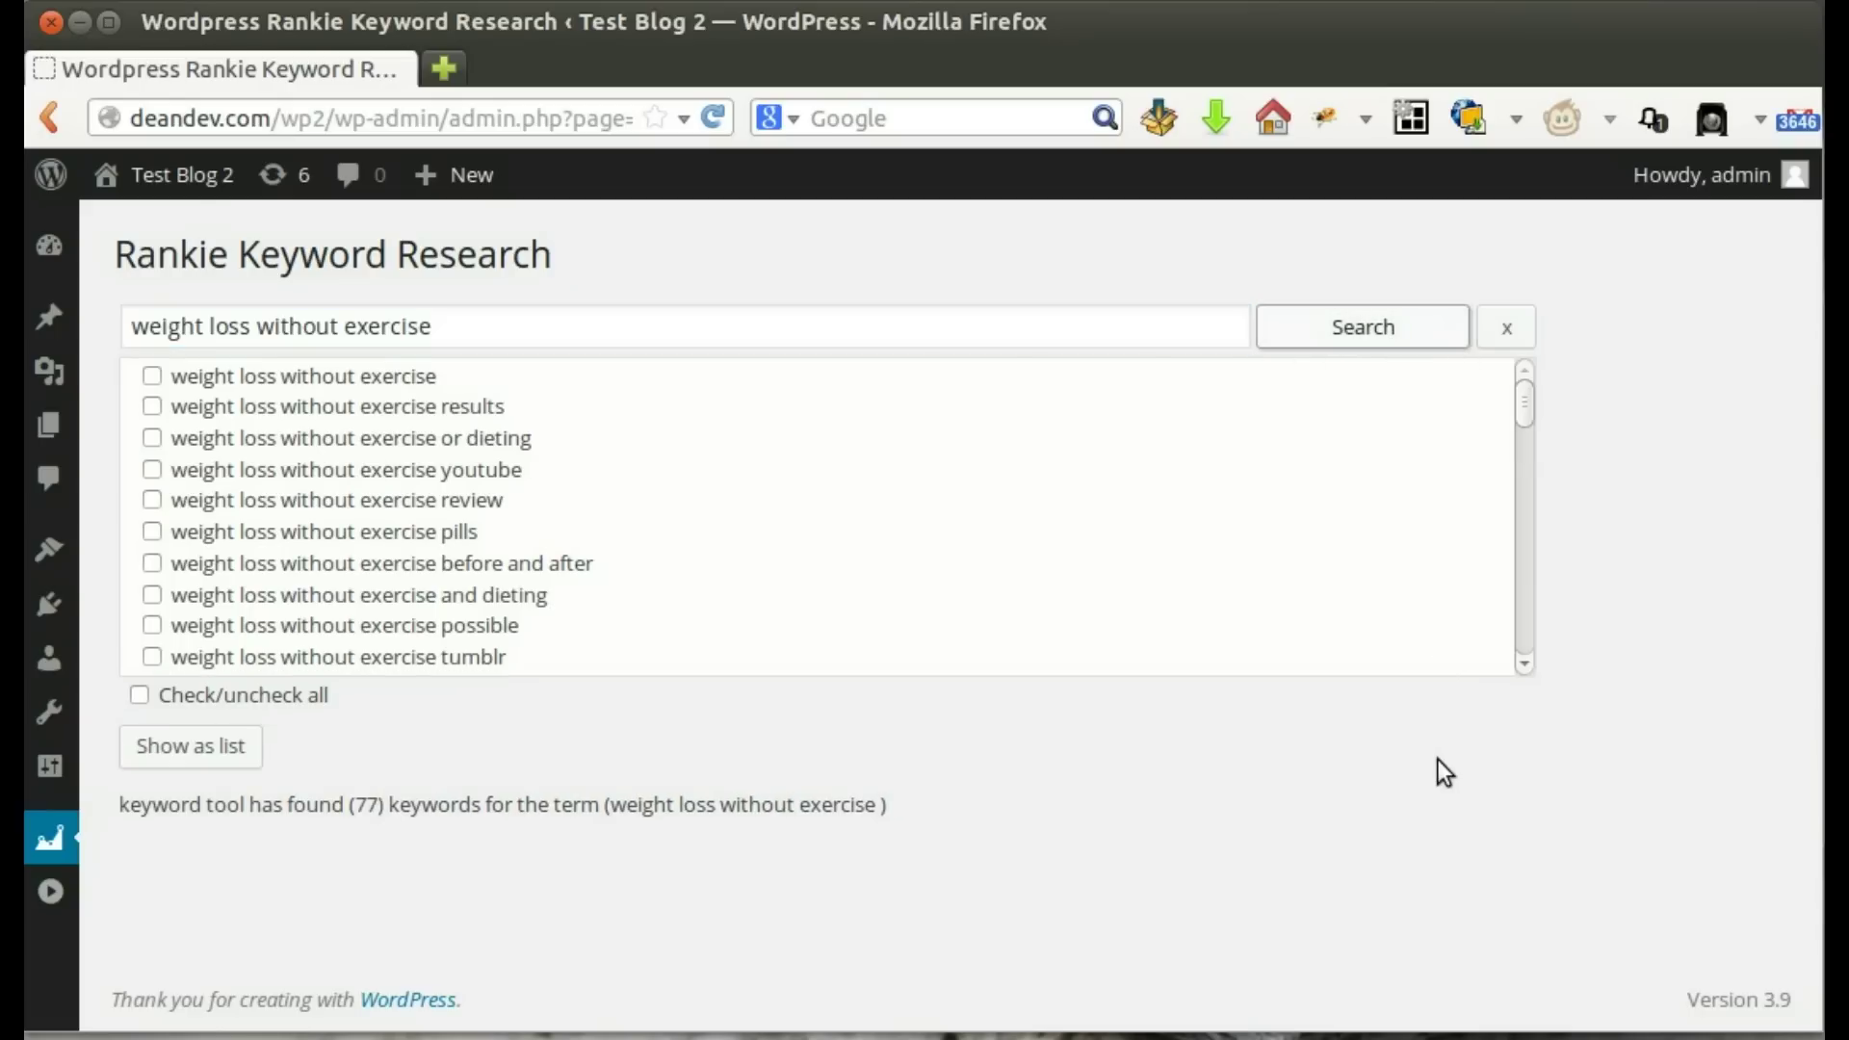
{"action": "scroll", "coordinate": [941, 450], "scroll_direction": "down", "scroll_amount": 5}
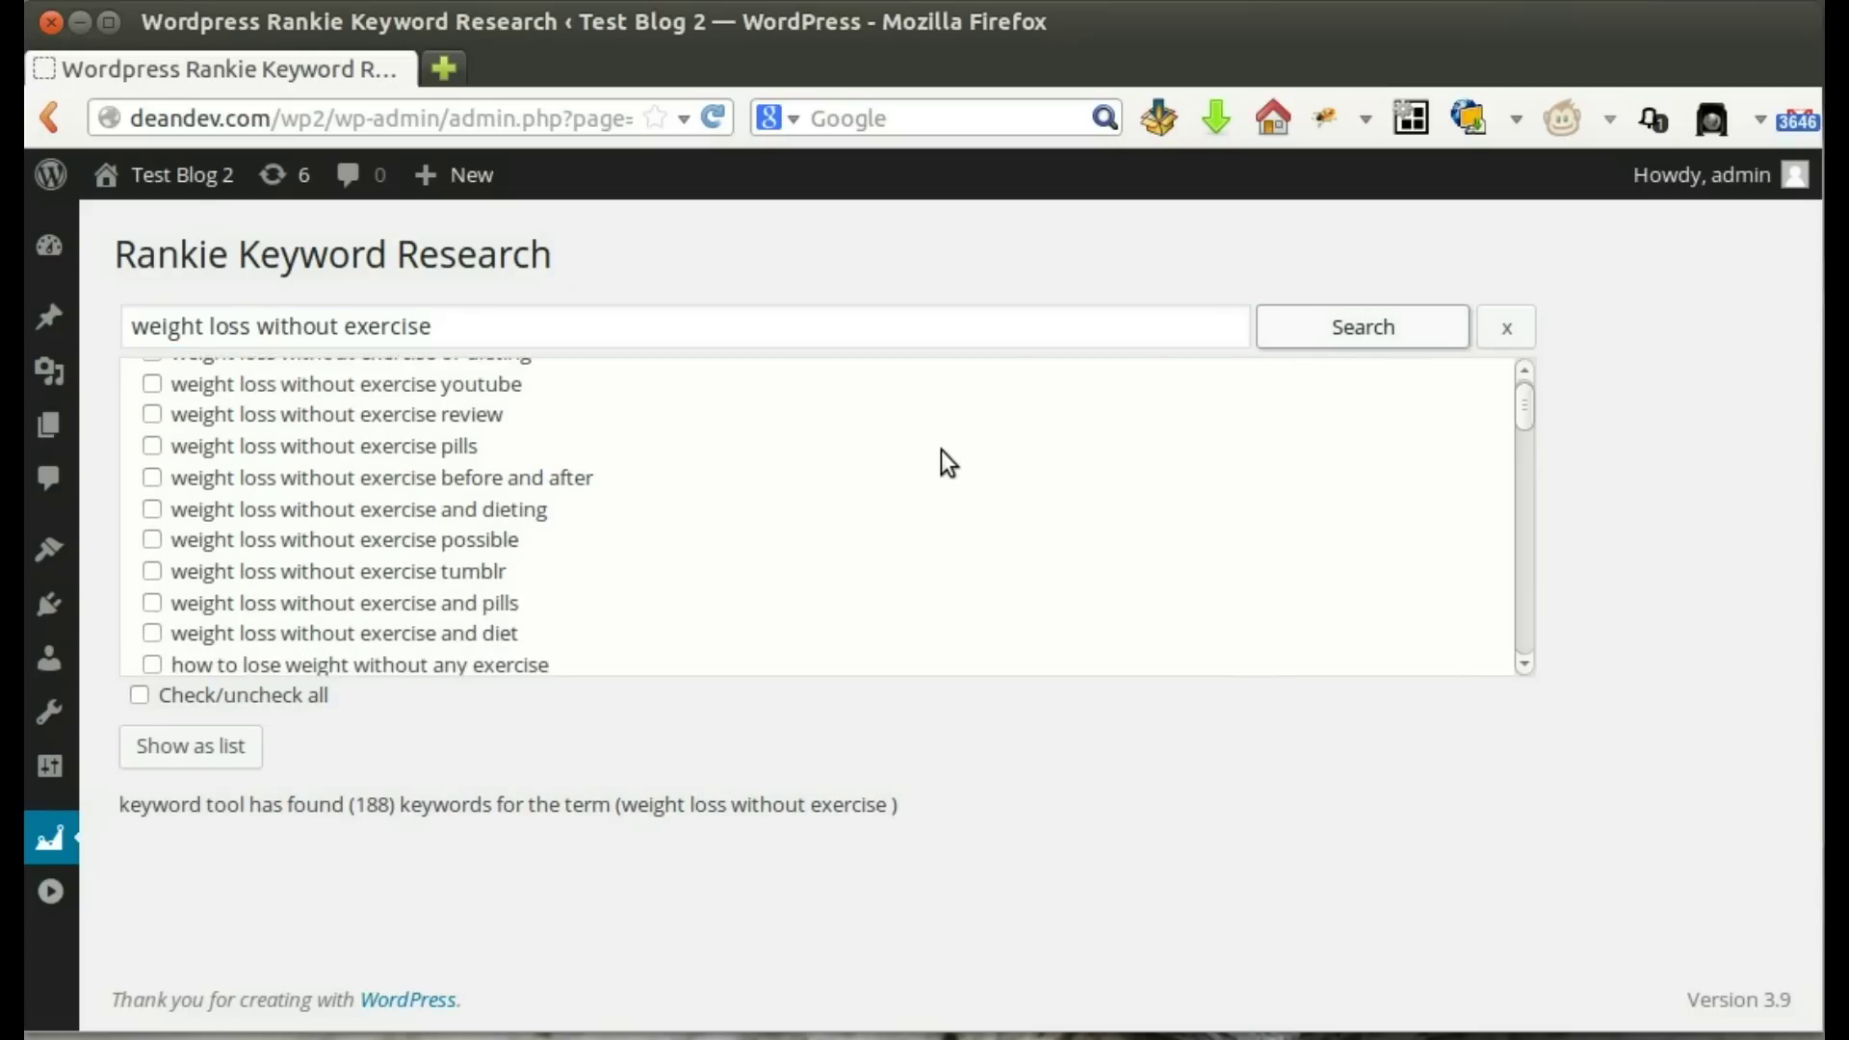
{"action": "scroll", "coordinate": [941, 450], "scroll_direction": "down", "scroll_amount": 2}
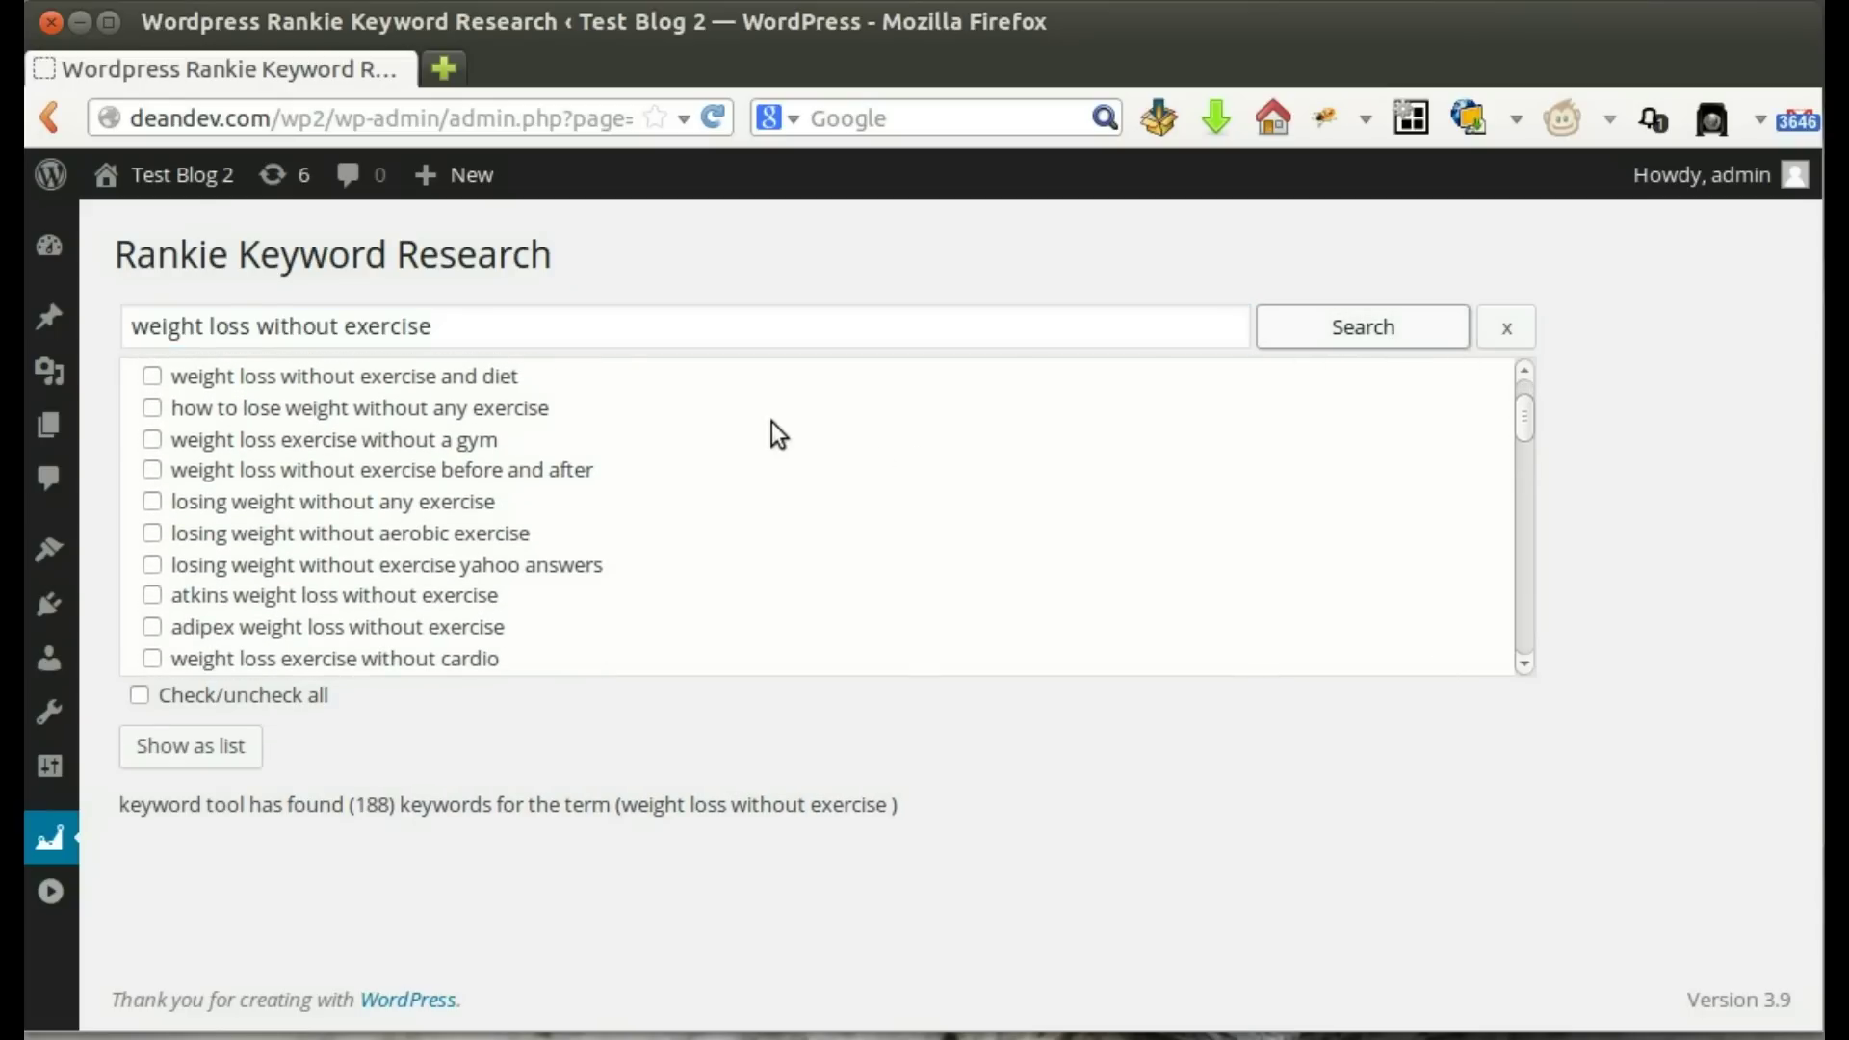
{"action": "scroll", "coordinate": [766, 461], "scroll_direction": "down", "scroll_amount": 2}
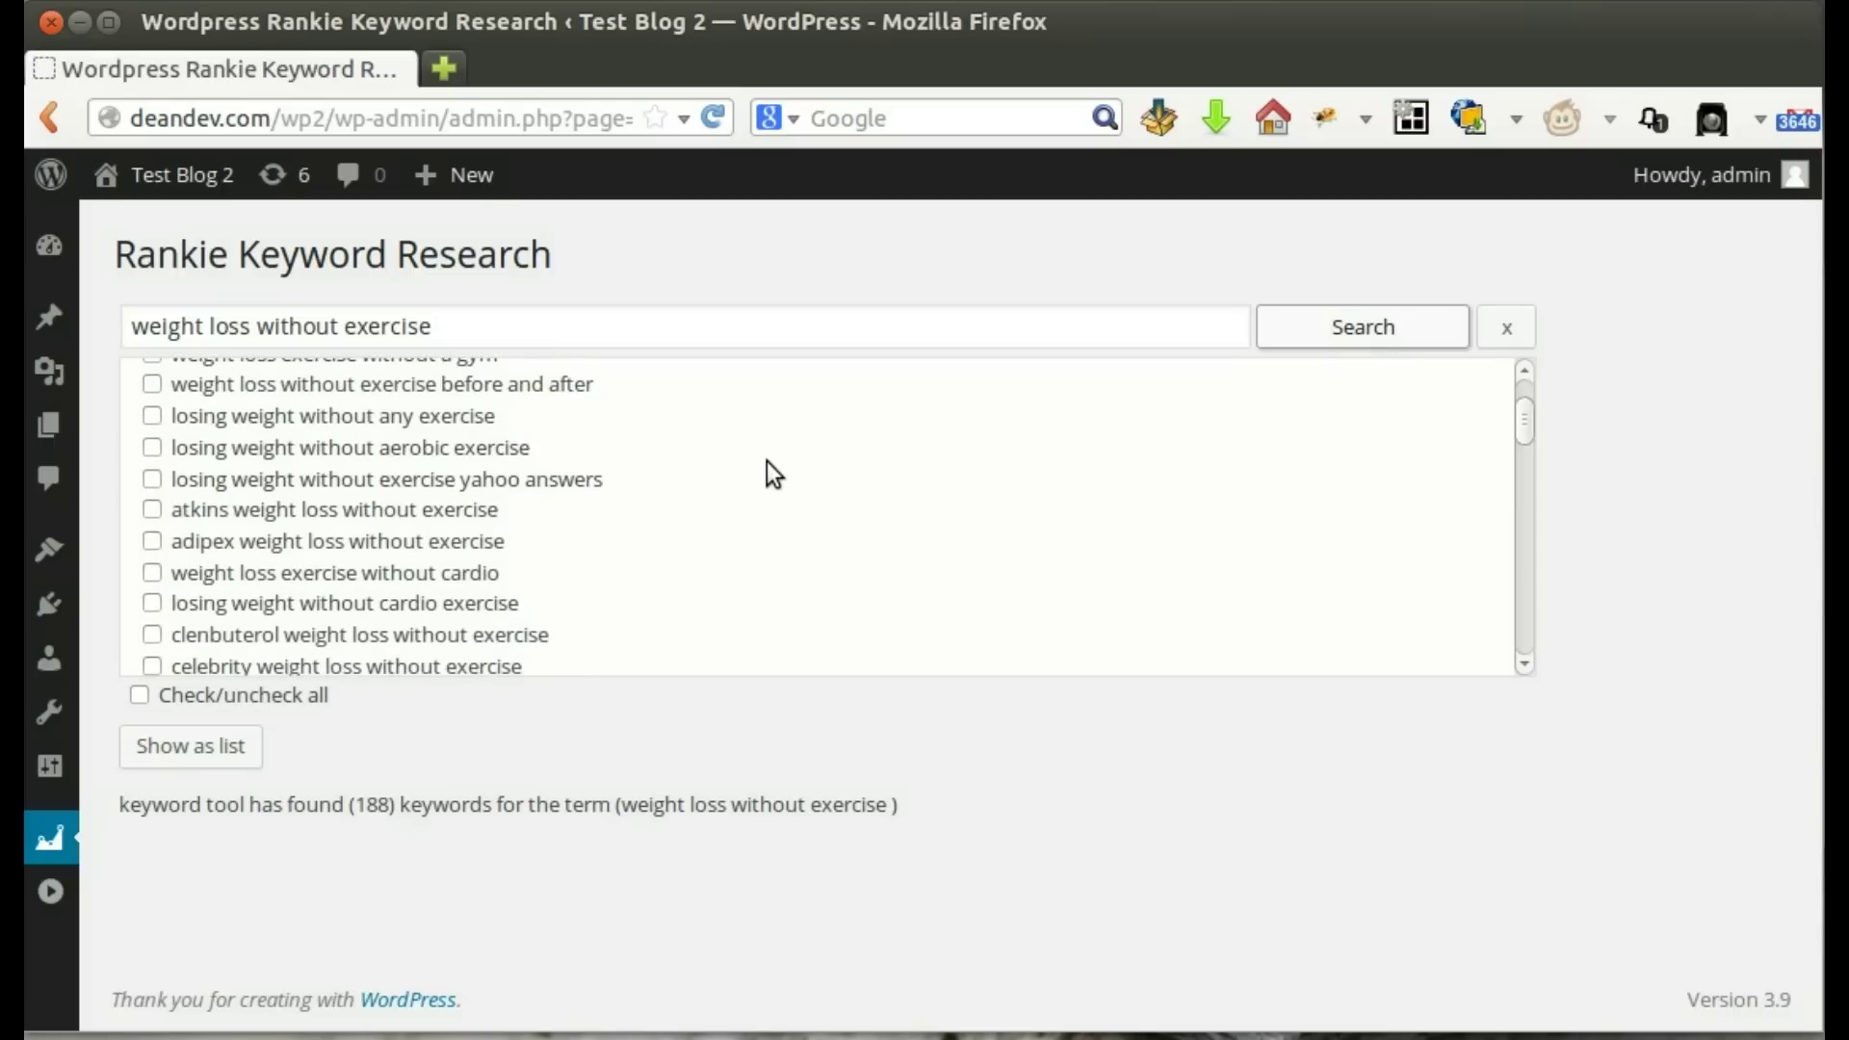
{"action": "scroll", "coordinate": [766, 460], "scroll_direction": "down", "scroll_amount": 5}
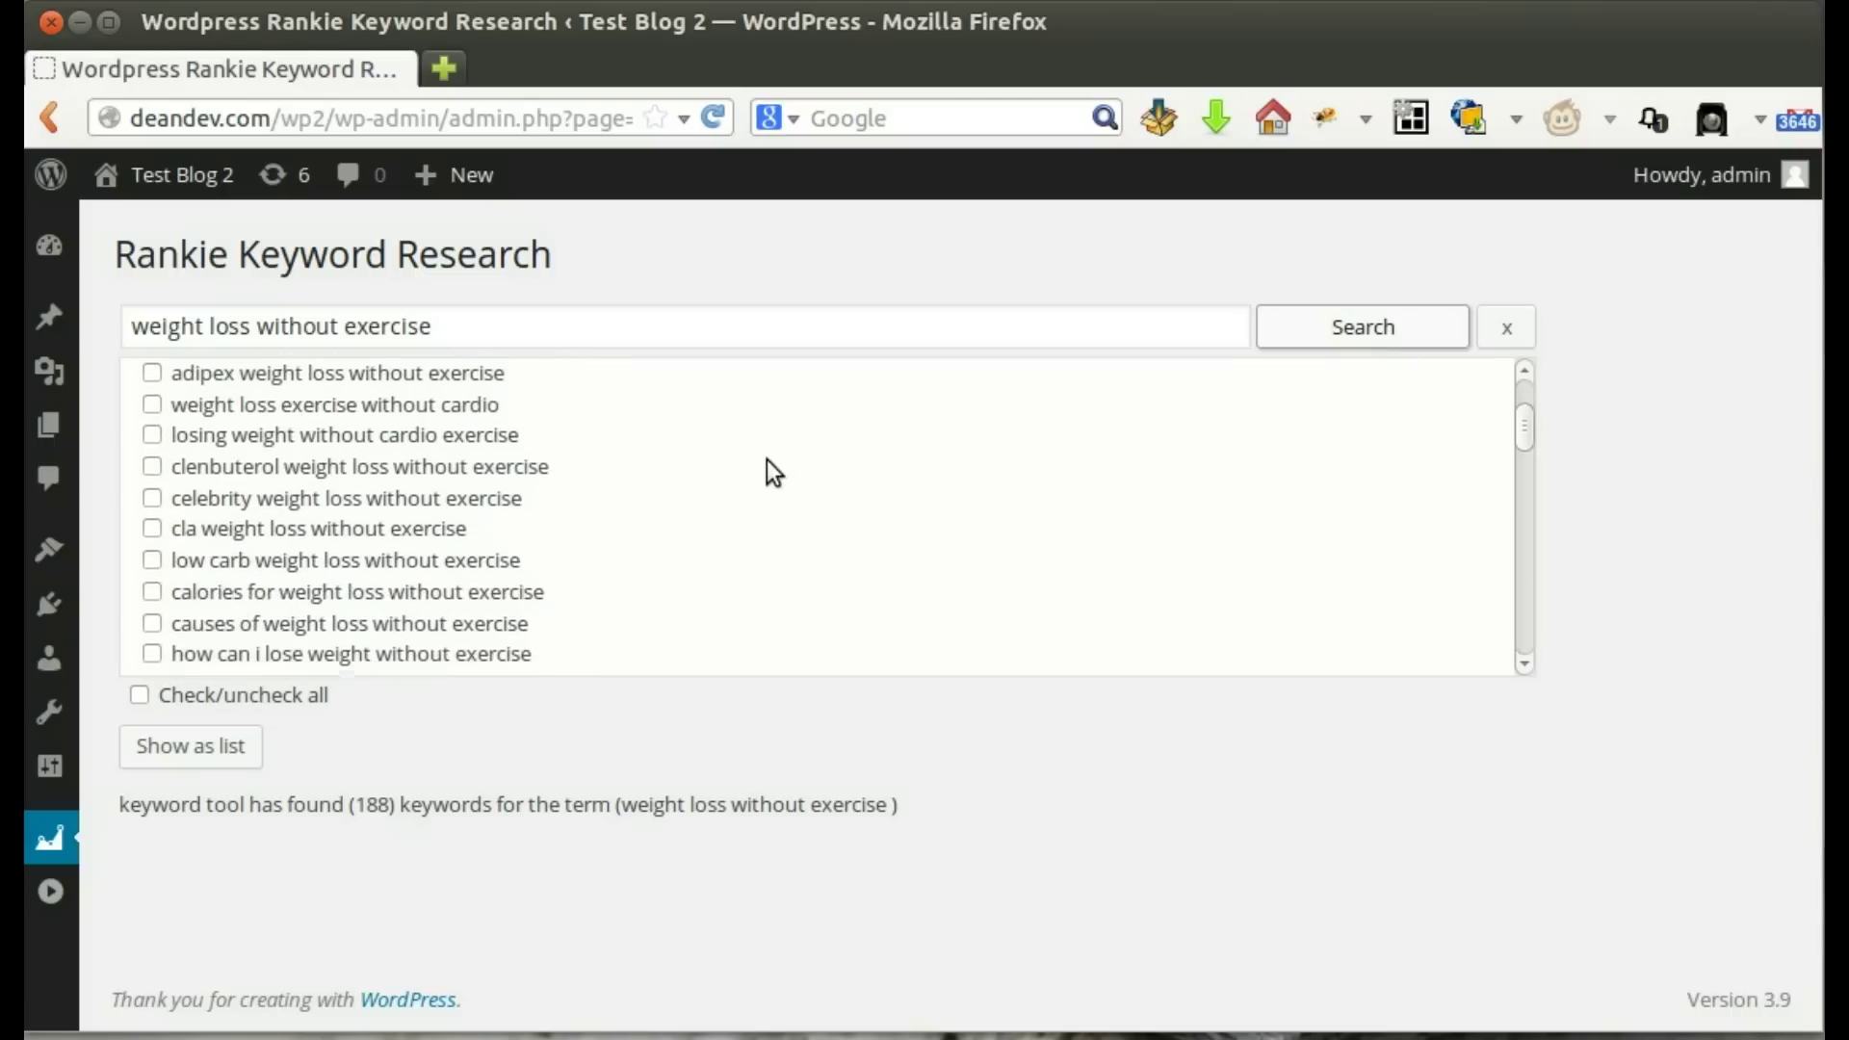
{"action": "scroll", "coordinate": [772, 473], "scroll_direction": "down", "scroll_amount": 9}
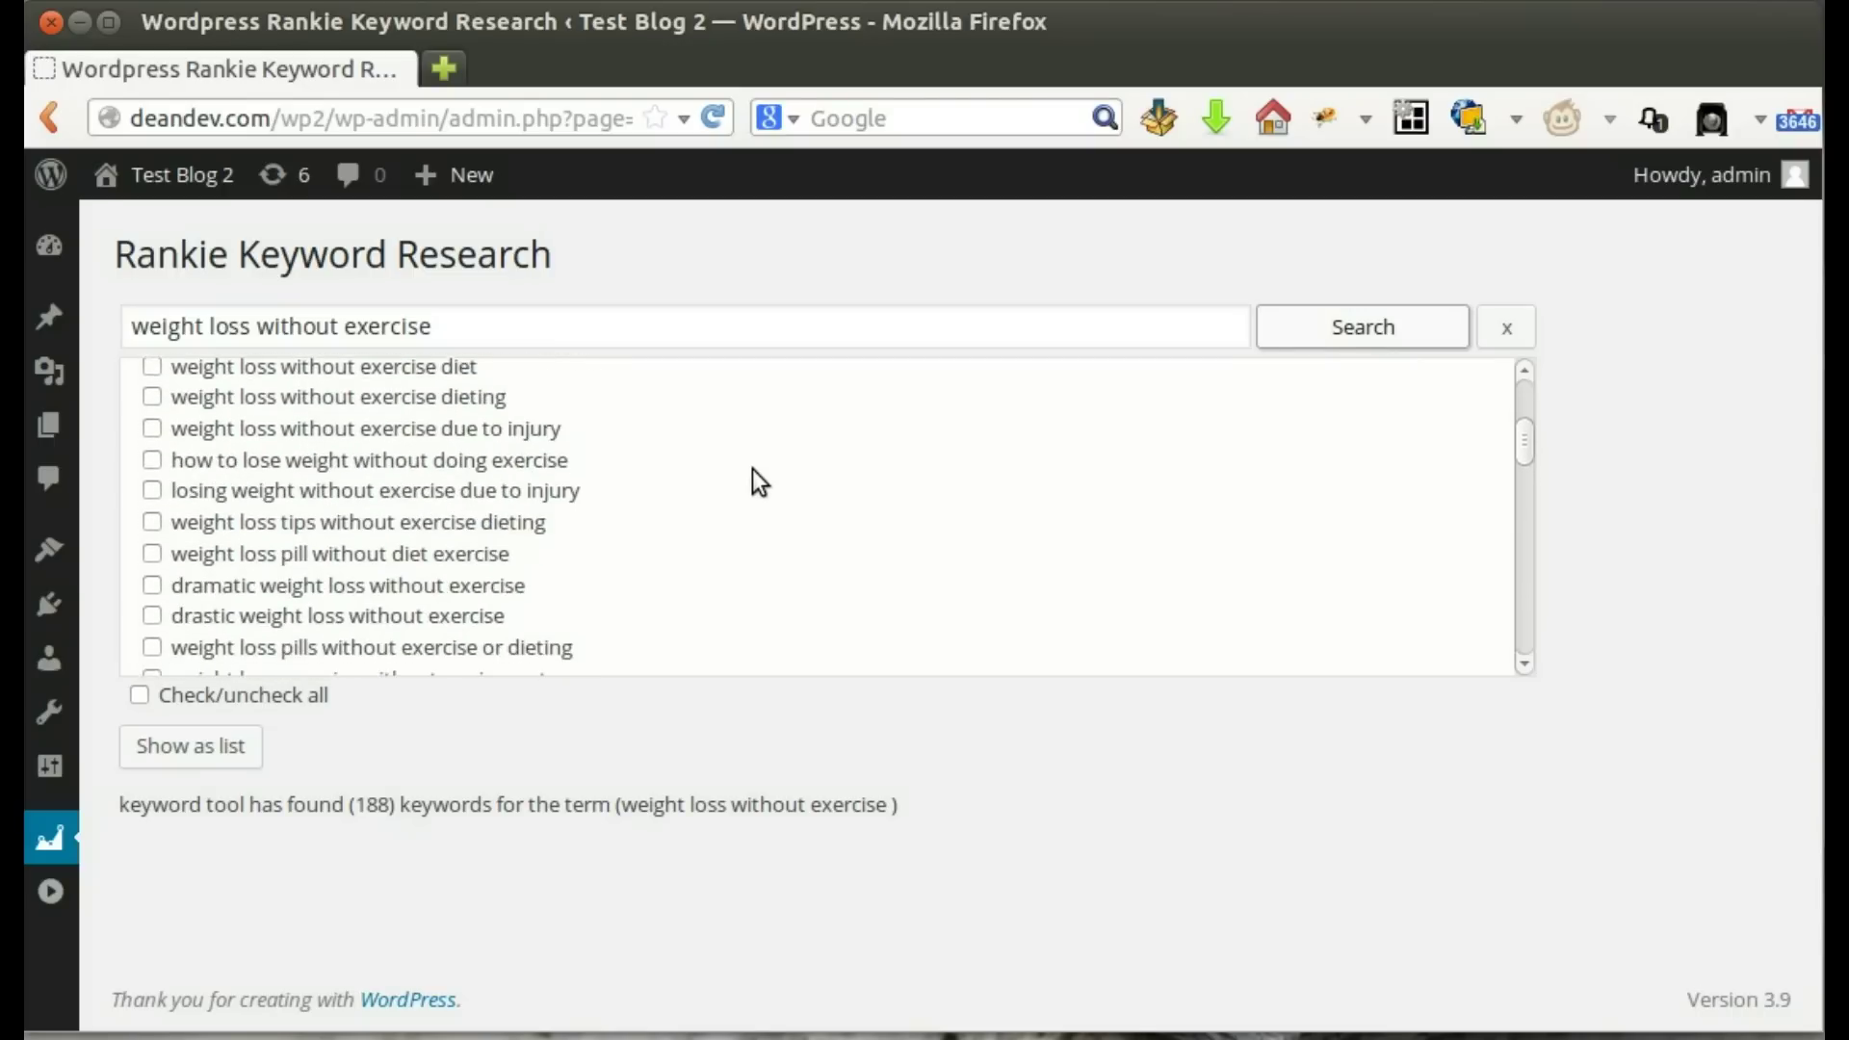
{"action": "scroll", "coordinate": [753, 470], "scroll_direction": "down", "scroll_amount": 4}
{"action": "scroll", "coordinate": [616, 578], "scroll_direction": "down", "scroll_amount": 2}
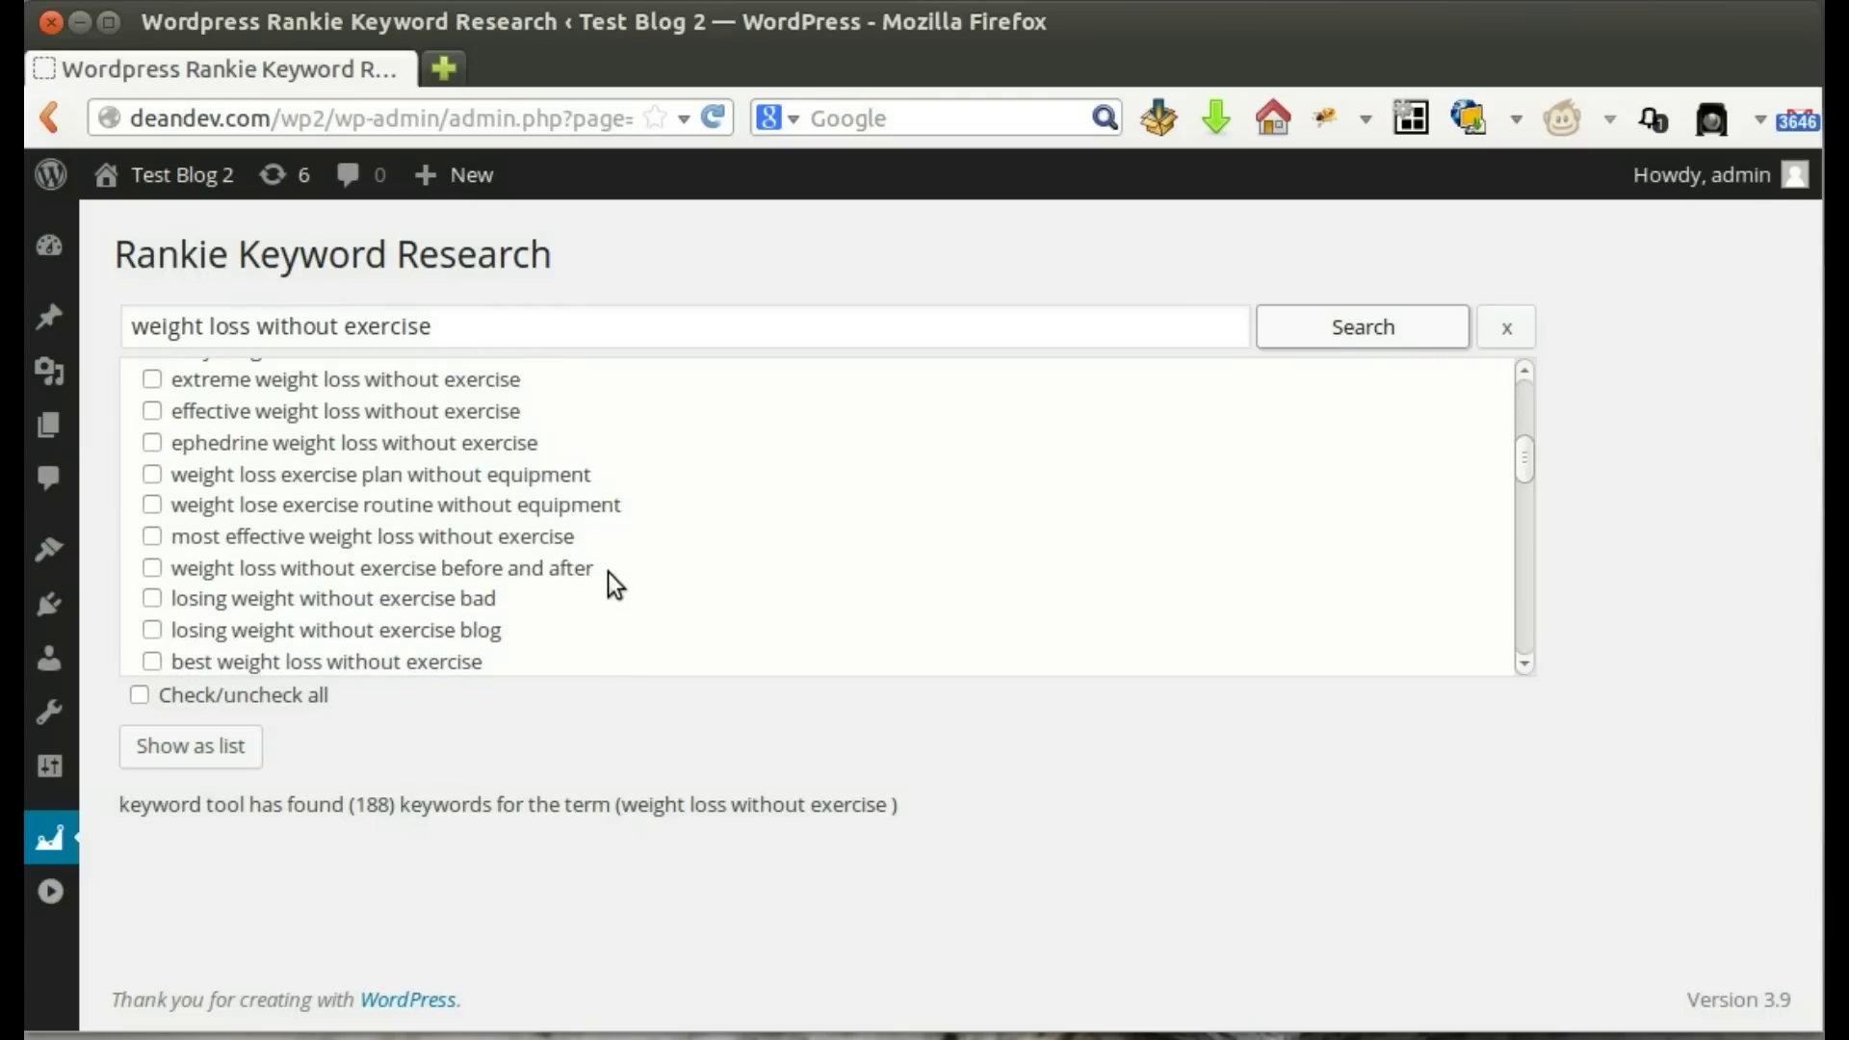
{"action": "scroll", "coordinate": [614, 582], "scroll_direction": "up", "scroll_amount": 1}
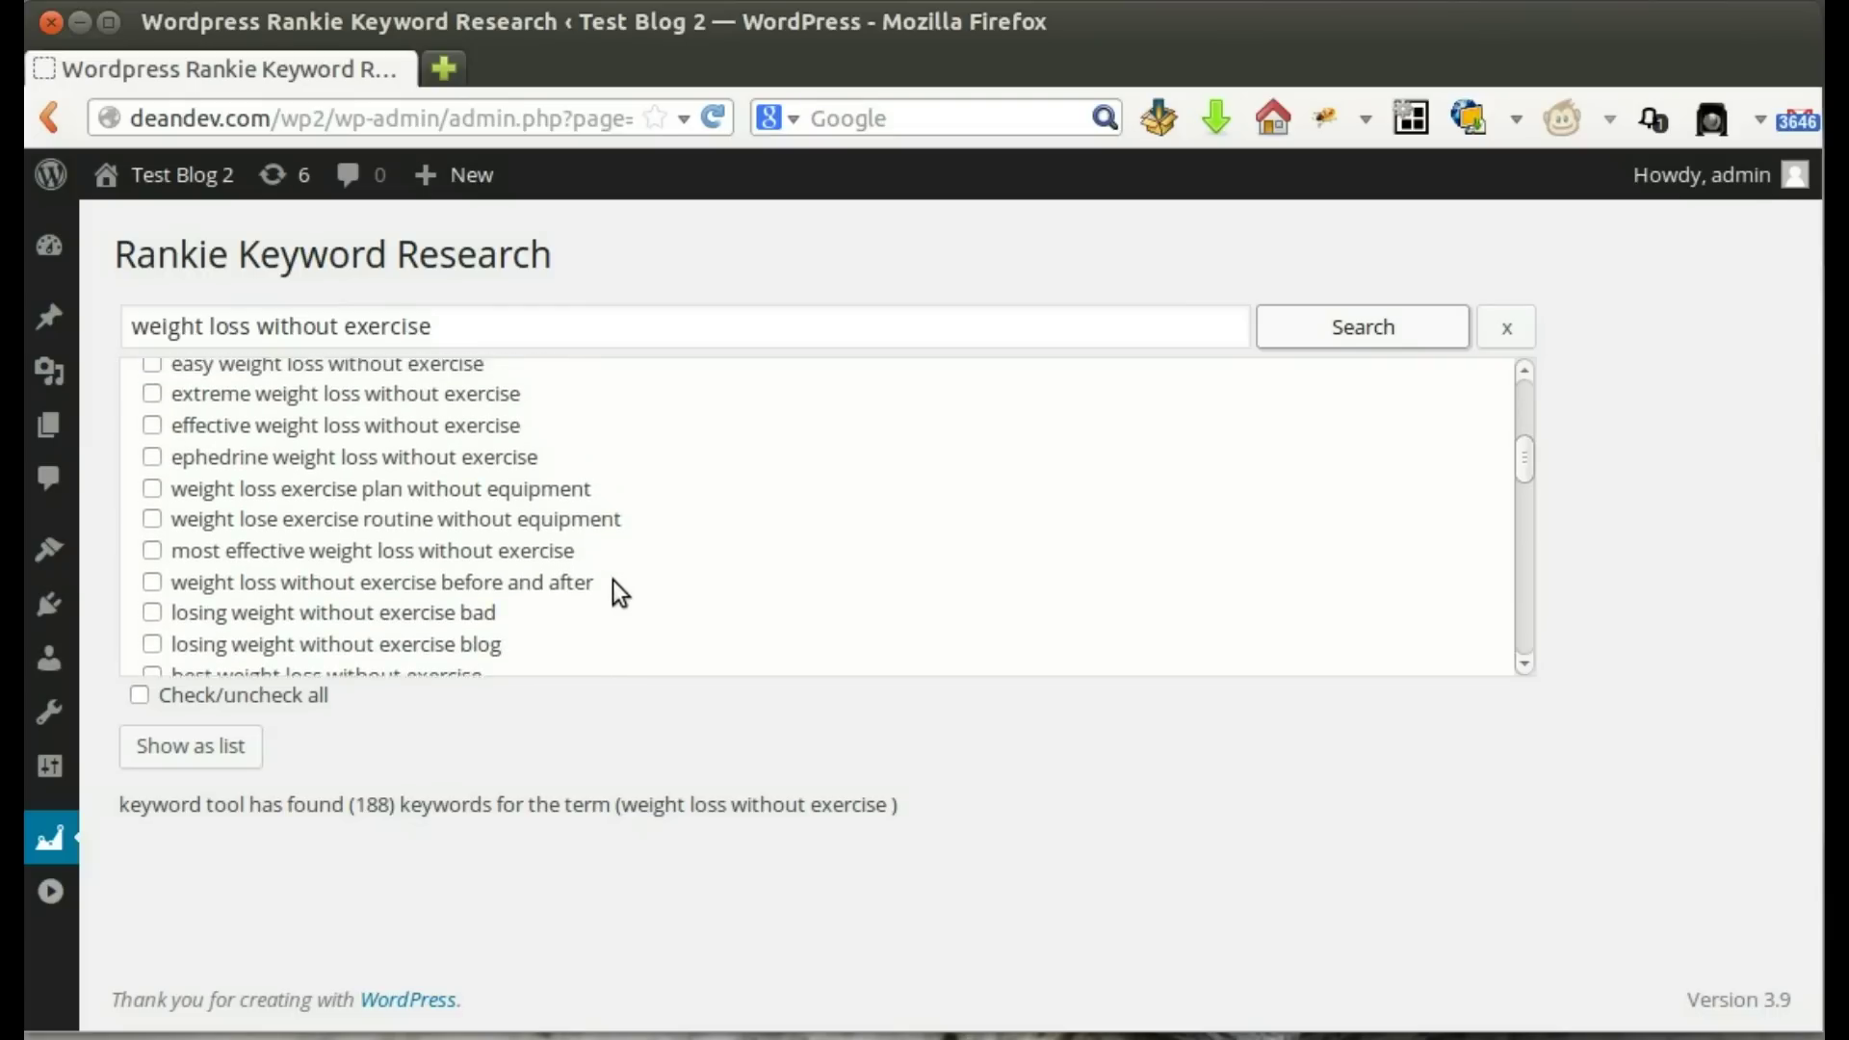
Replace the research term with the Chinese 爱 to load suggestions such as 爱情公寓 and 爱奇艺
{"action": "scroll", "coordinate": [613, 585], "scroll_direction": "down", "scroll_amount": 5}
{"action": "triple_click", "coordinate": [471, 329]}
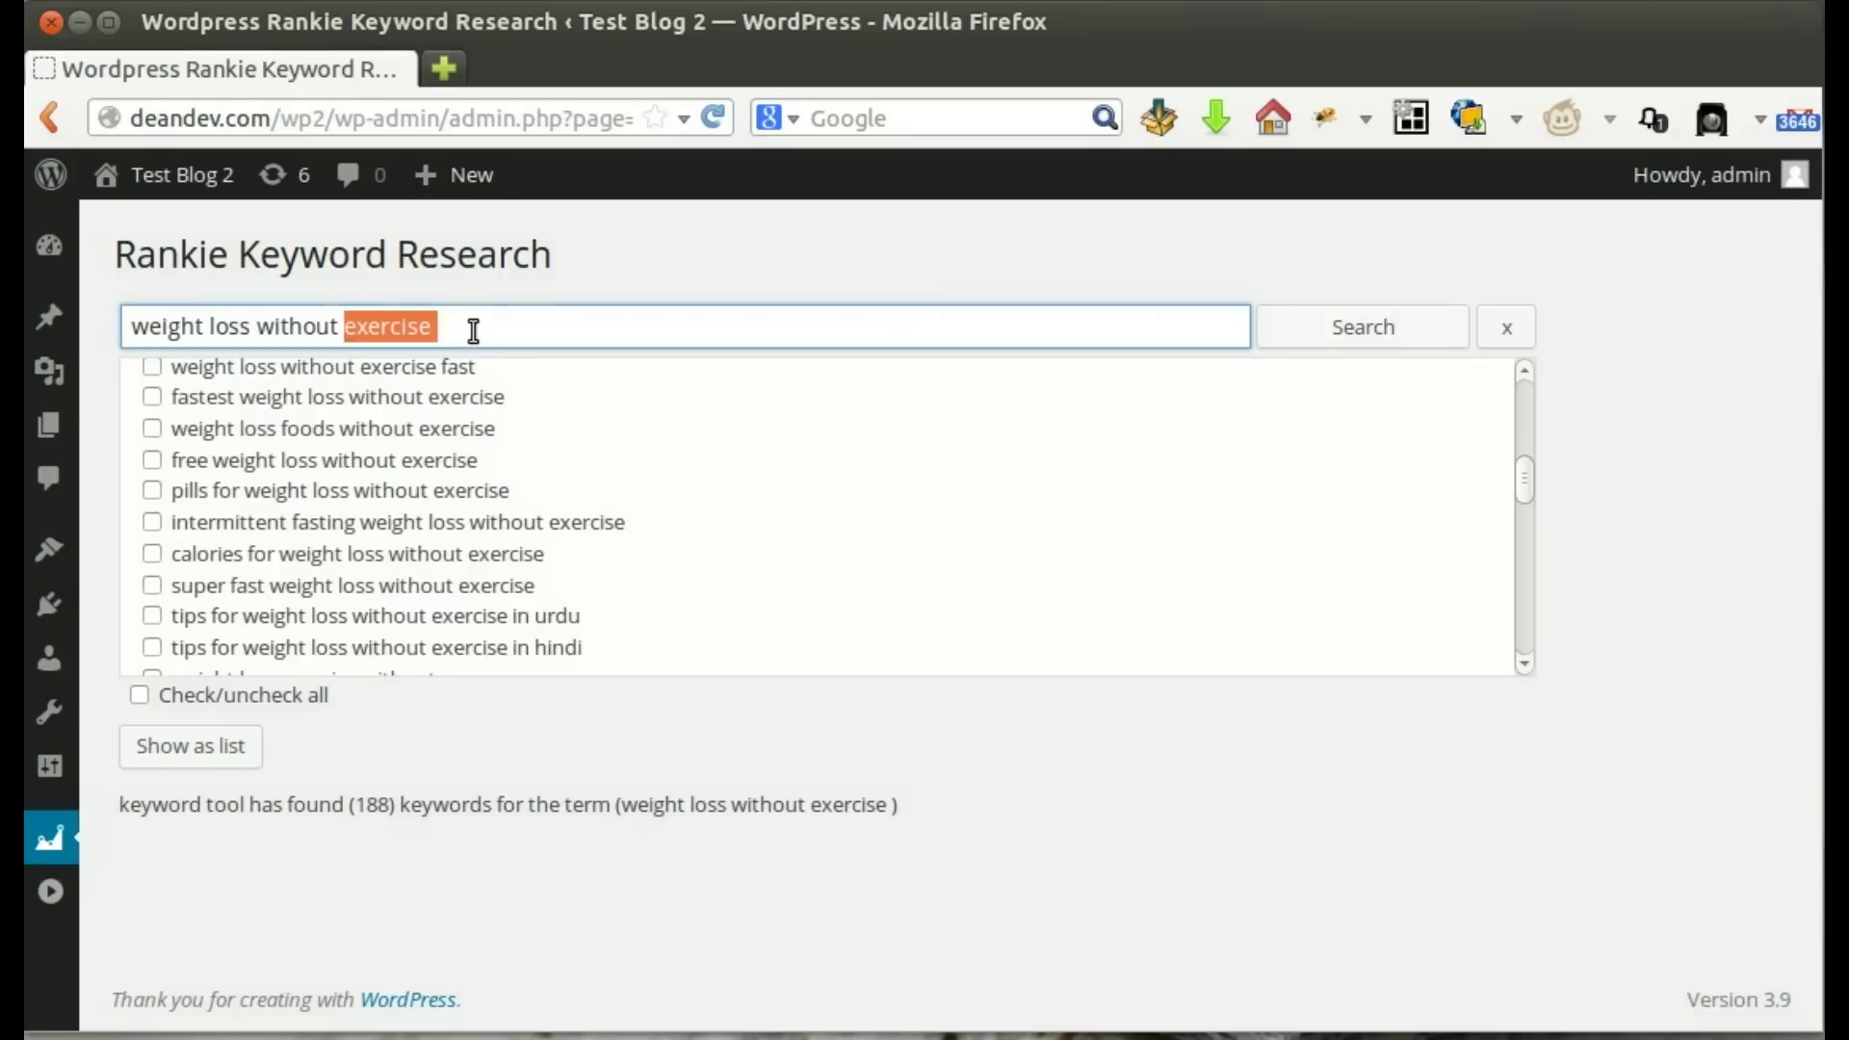
{"action": "type", "text": "爱"}
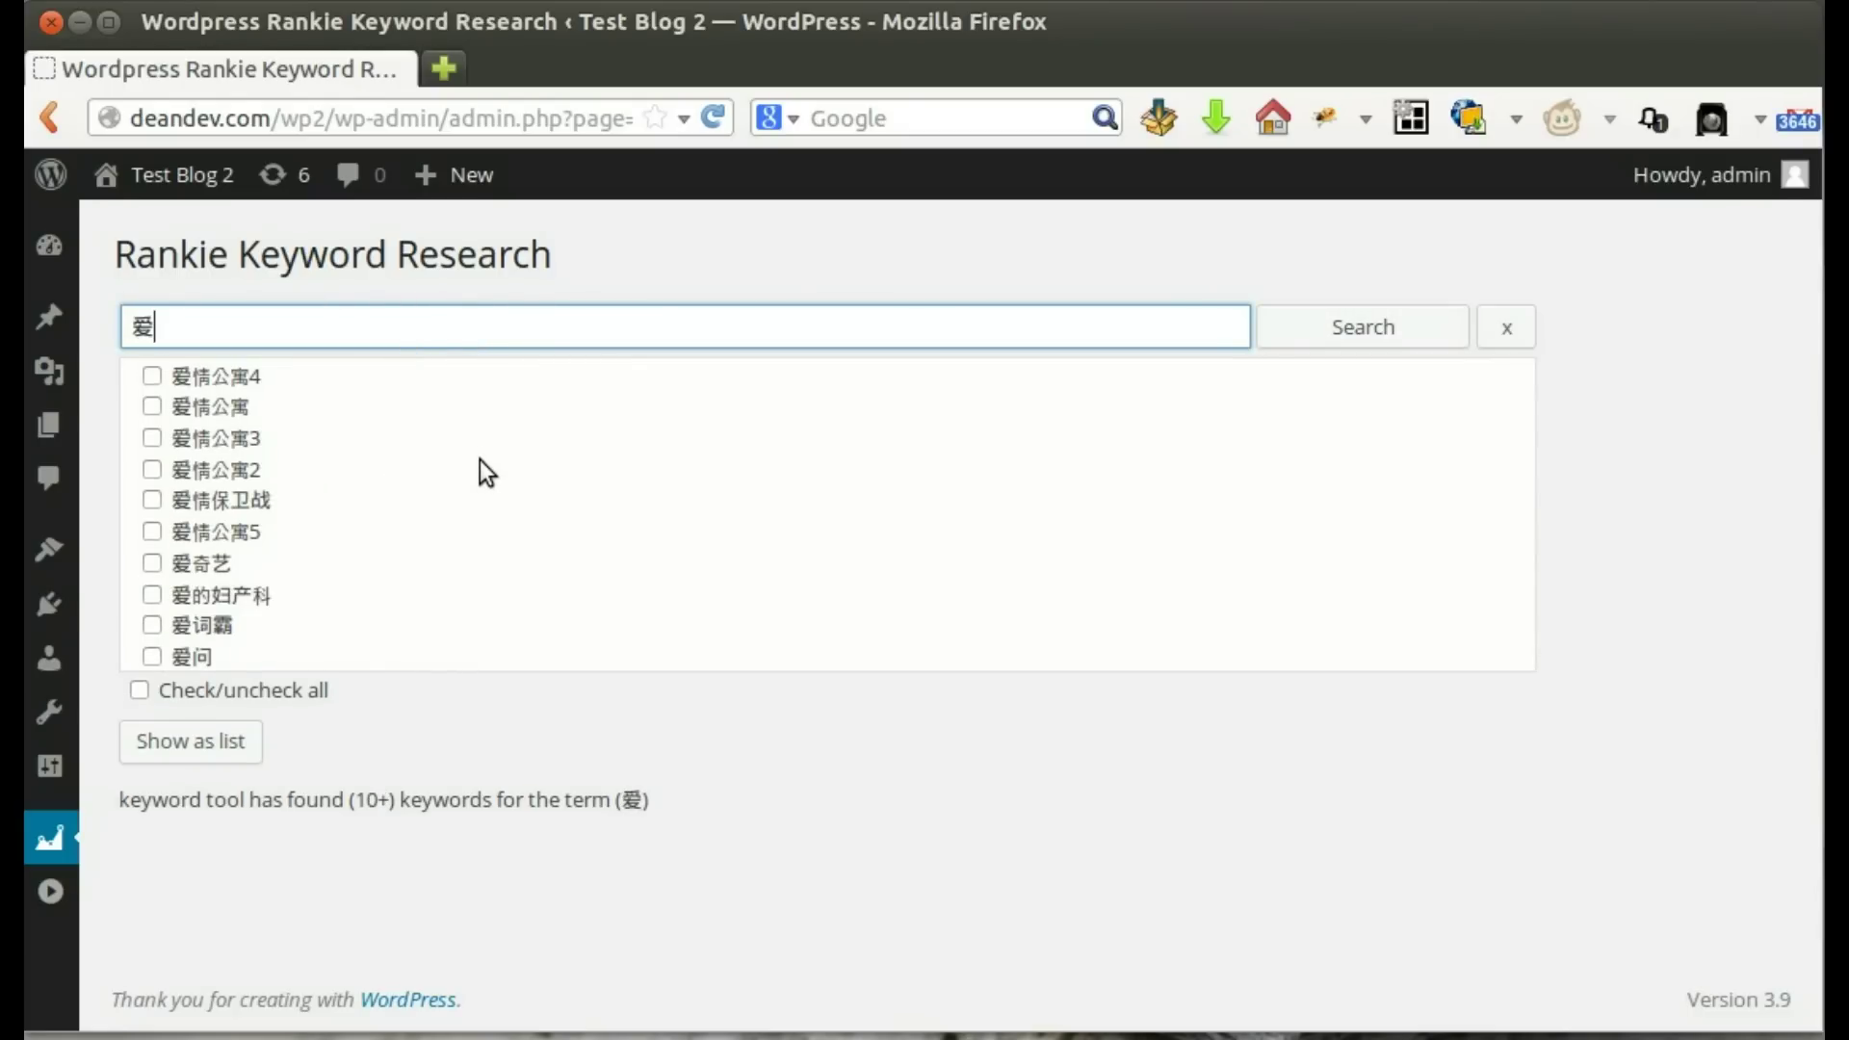
Open WP Rankie's General Settings and keep Google Directly as the position locating method
{"action": "mouse_move", "coordinate": [57, 840]}
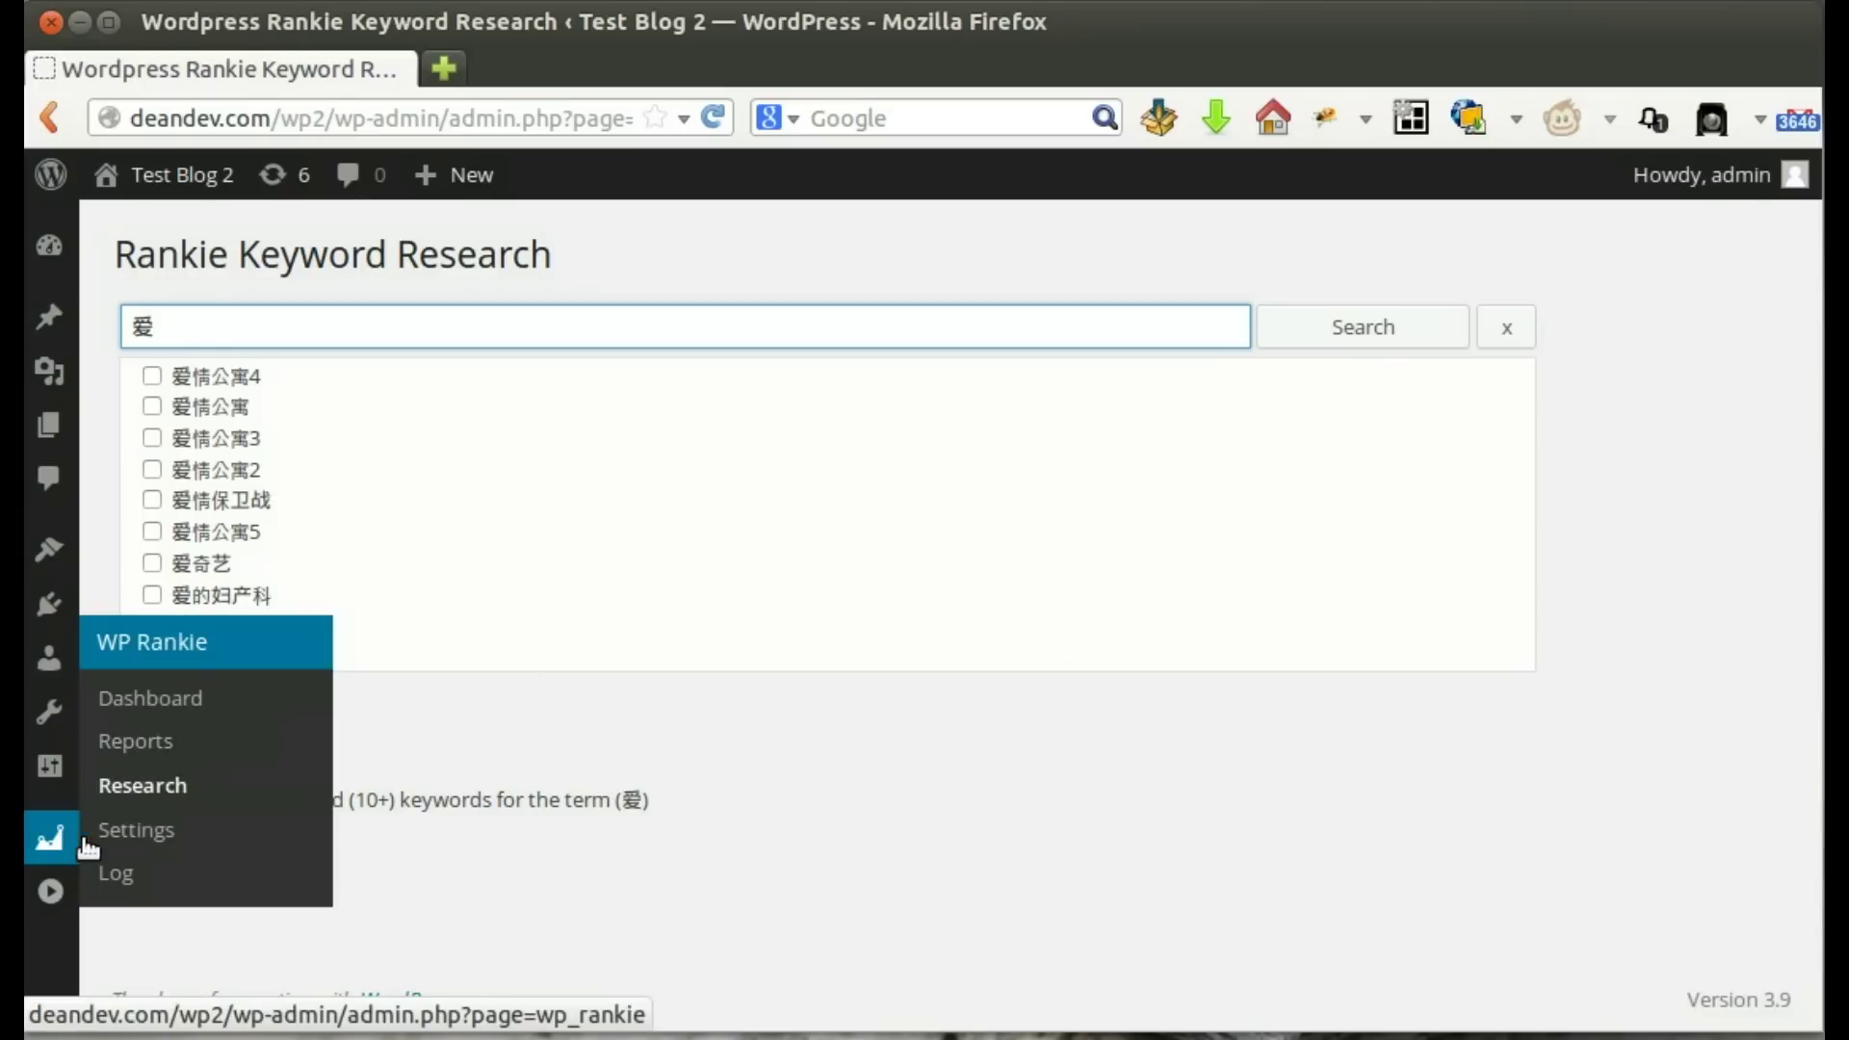
{"action": "left_click", "coordinate": [140, 833]}
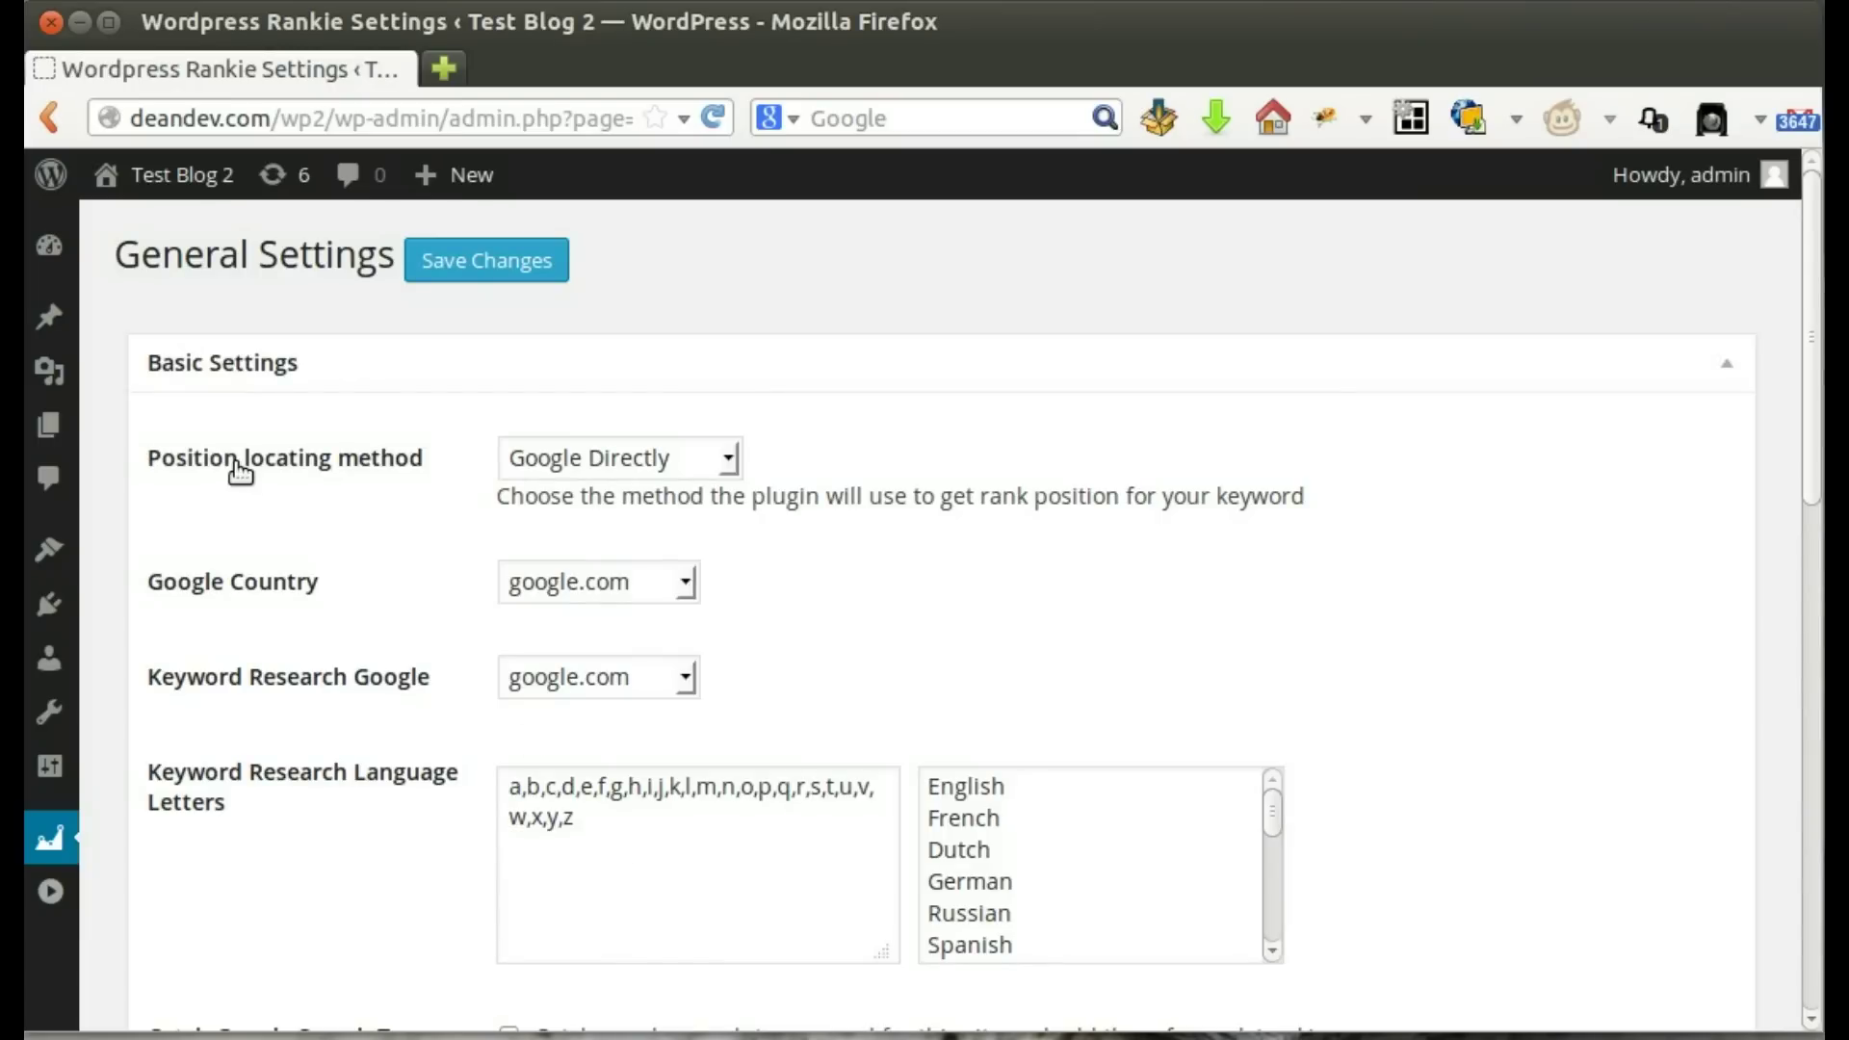
{"action": "left_click", "coordinate": [630, 460]}
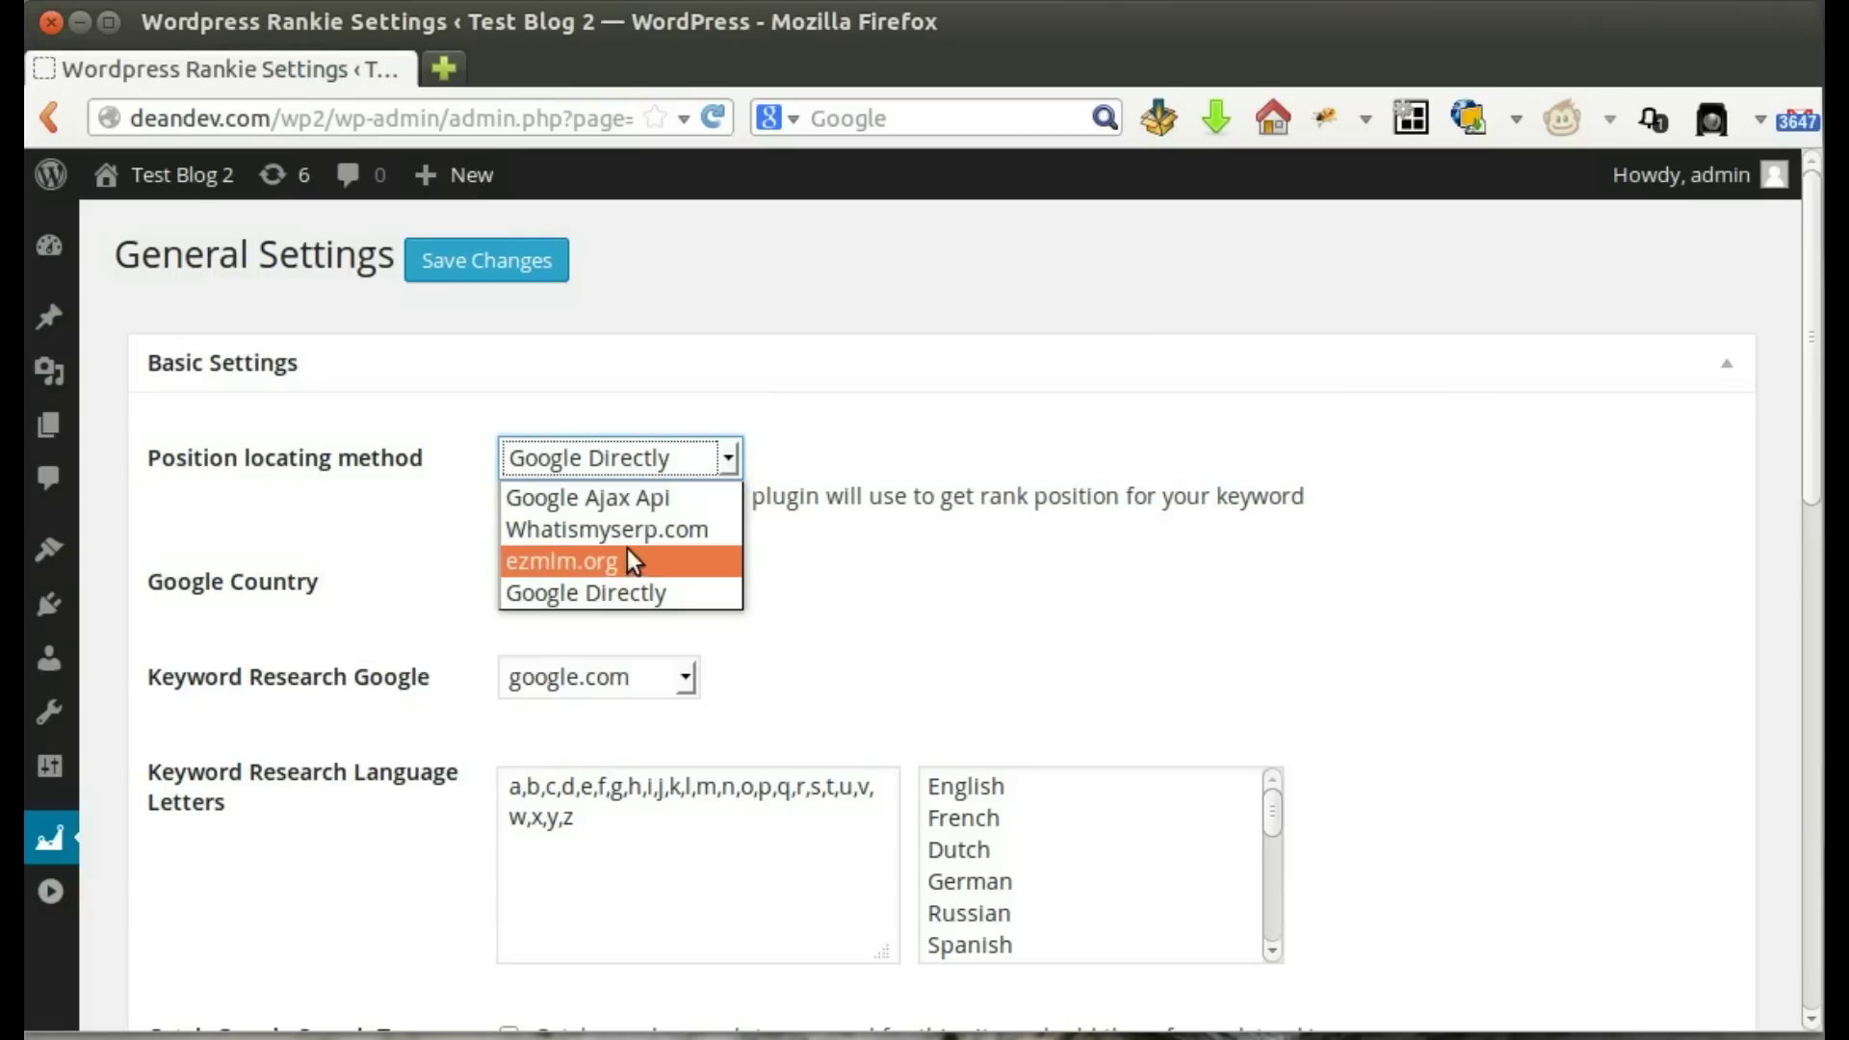
{"action": "left_click", "coordinate": [611, 588]}
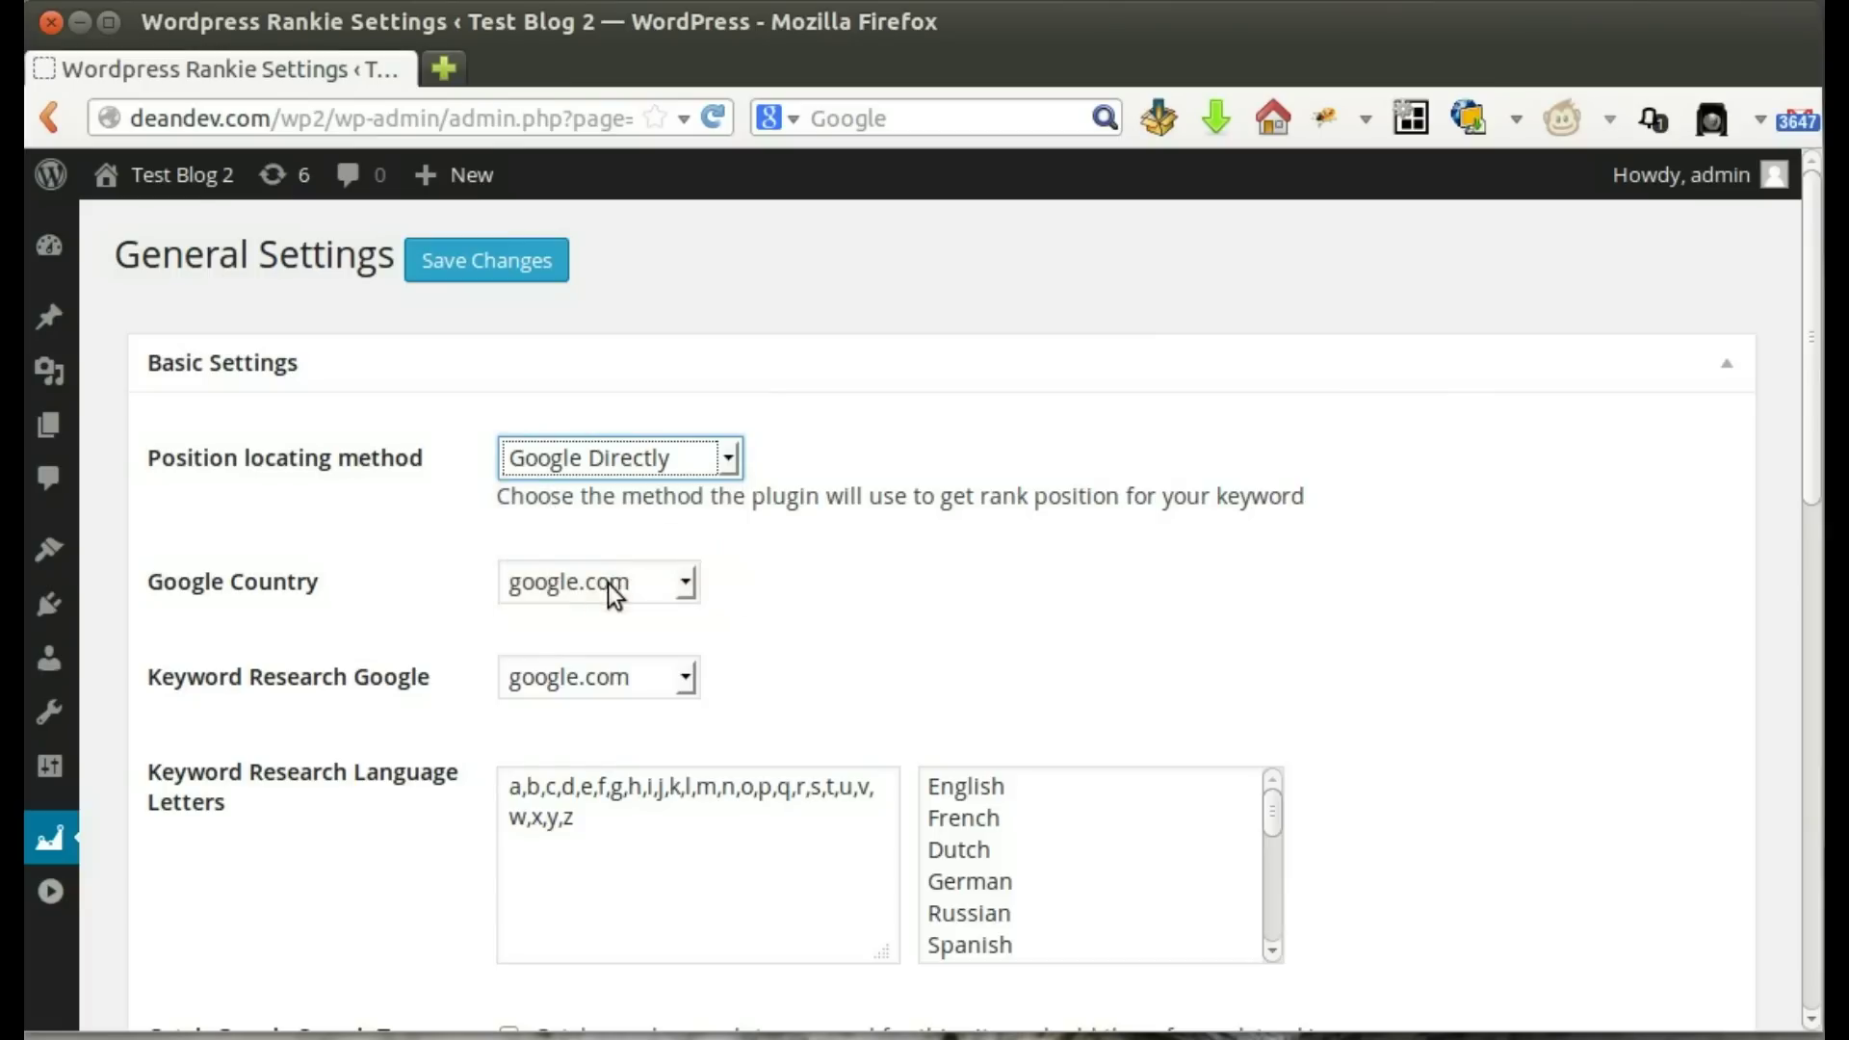
Keep google.com as the Google Country domain
{"action": "scroll", "coordinate": [420, 541], "scroll_direction": "down", "scroll_amount": 2}
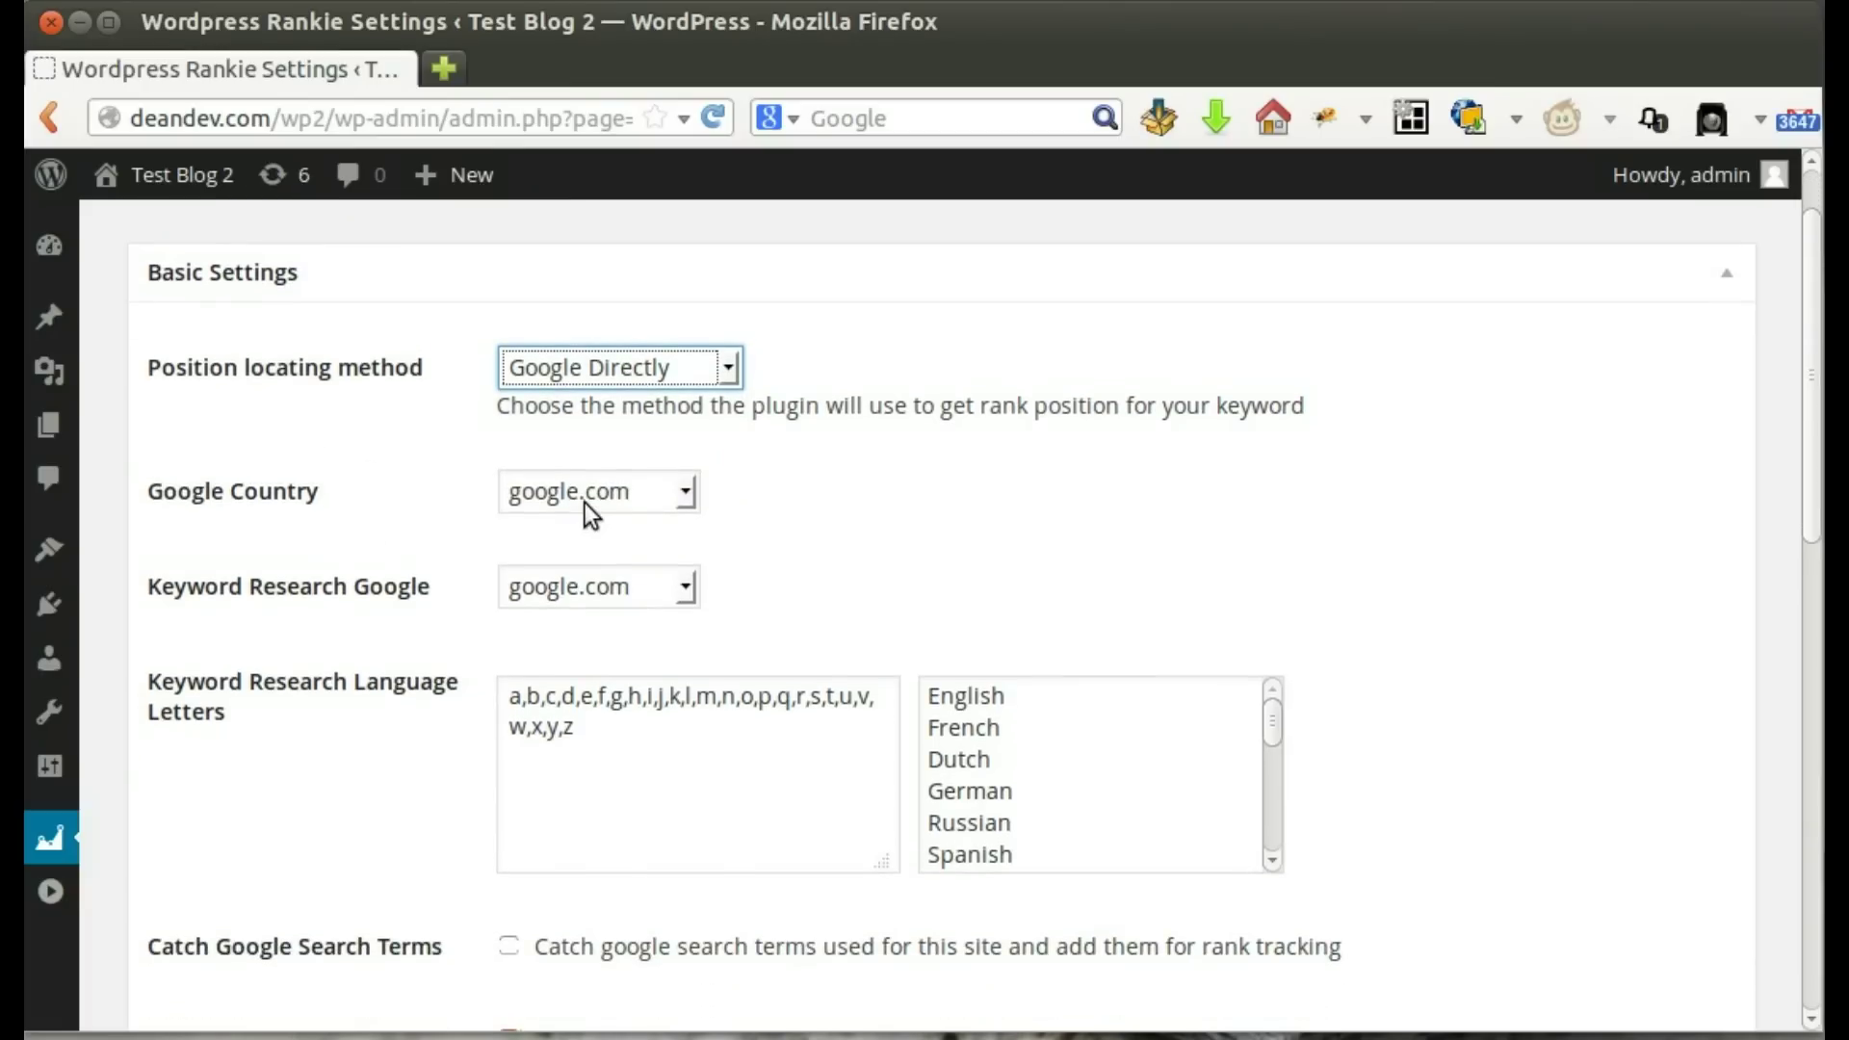
{"action": "left_click", "coordinate": [586, 503]}
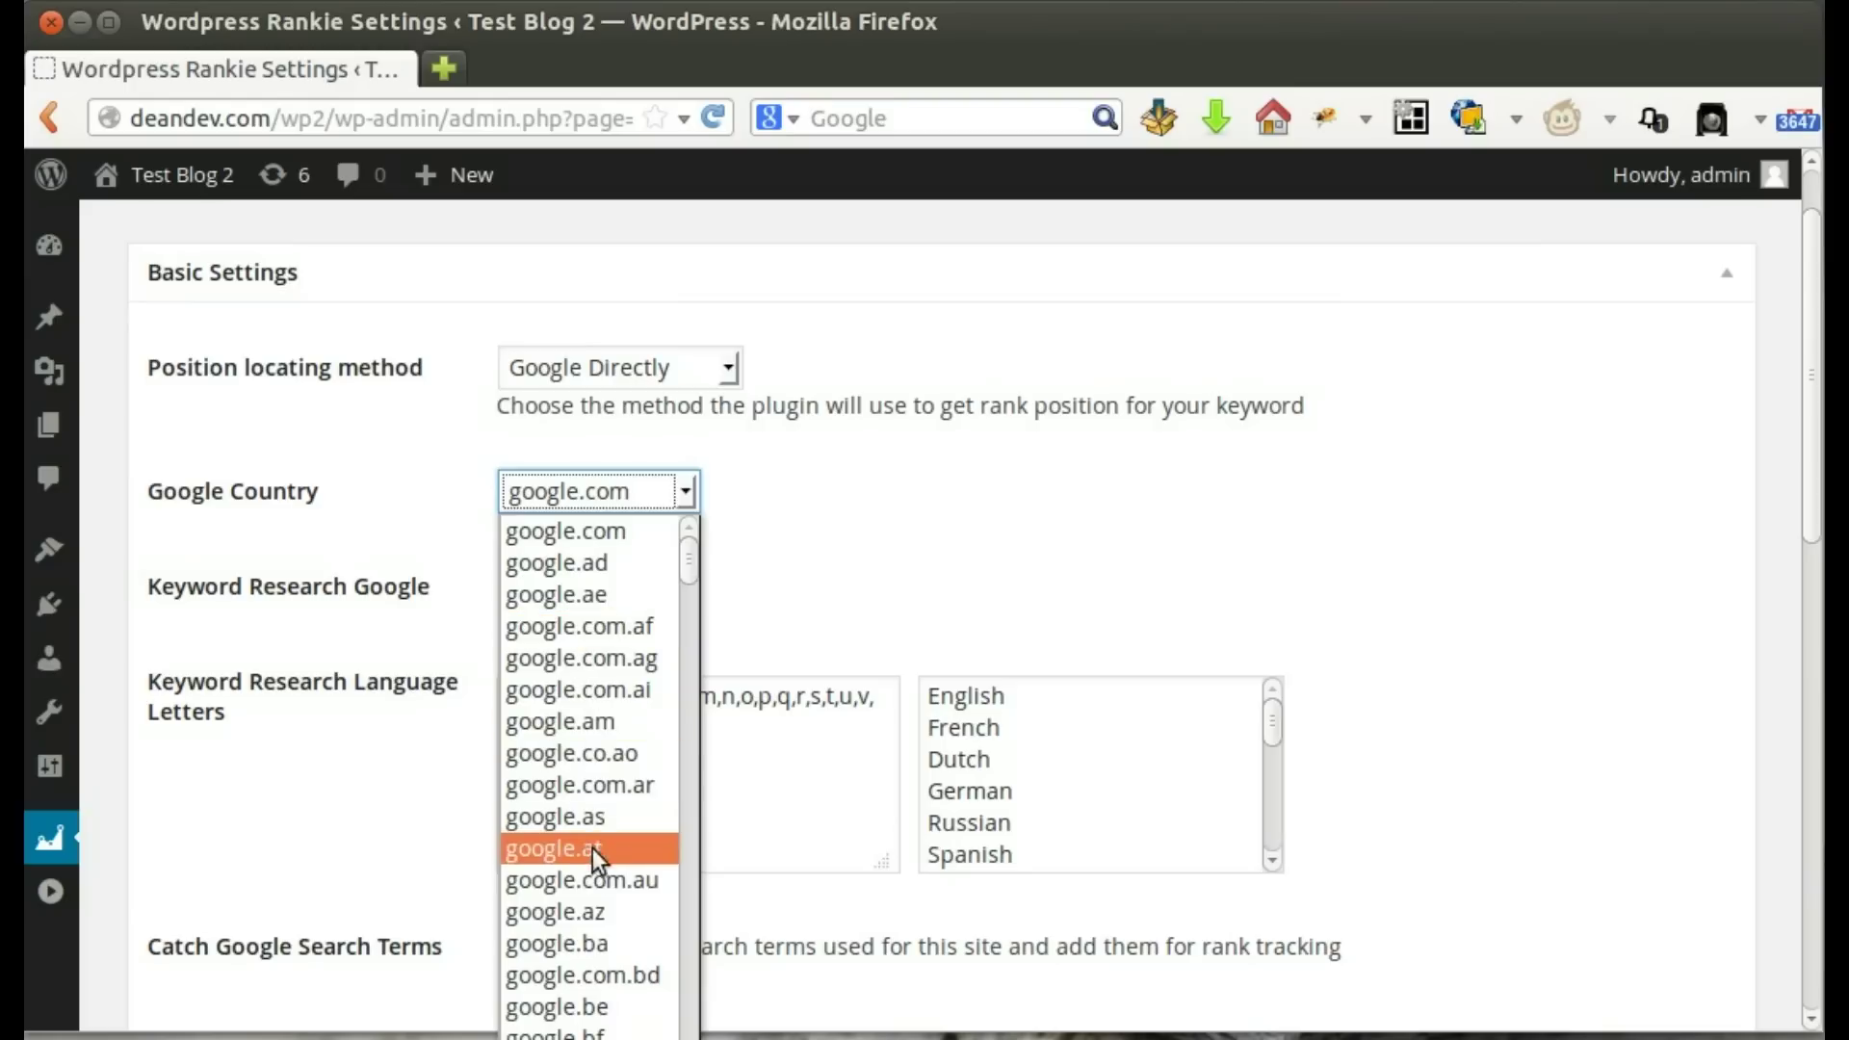
{"action": "scroll", "coordinate": [603, 682], "scroll_direction": "down", "scroll_amount": 5}
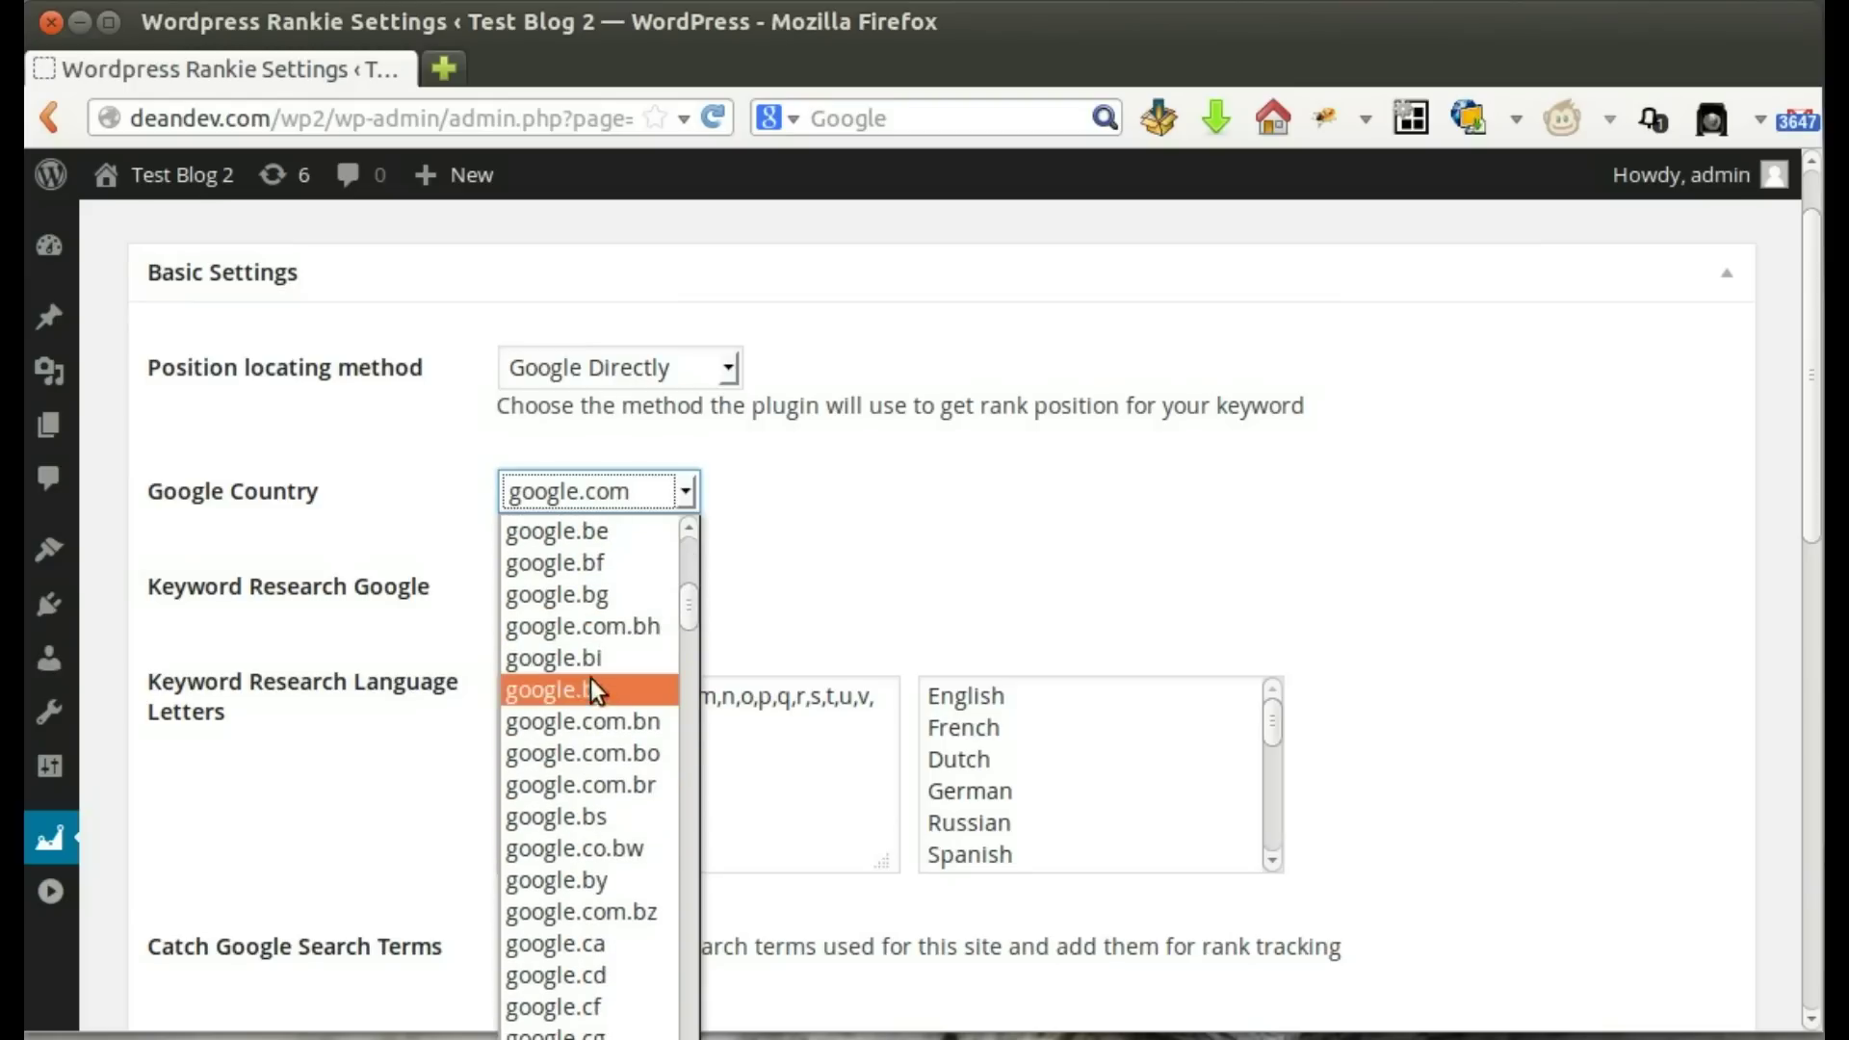
{"action": "left_click", "coordinate": [426, 570]}
{"action": "scroll", "coordinate": [424, 576], "scroll_direction": "down", "scroll_amount": 2}
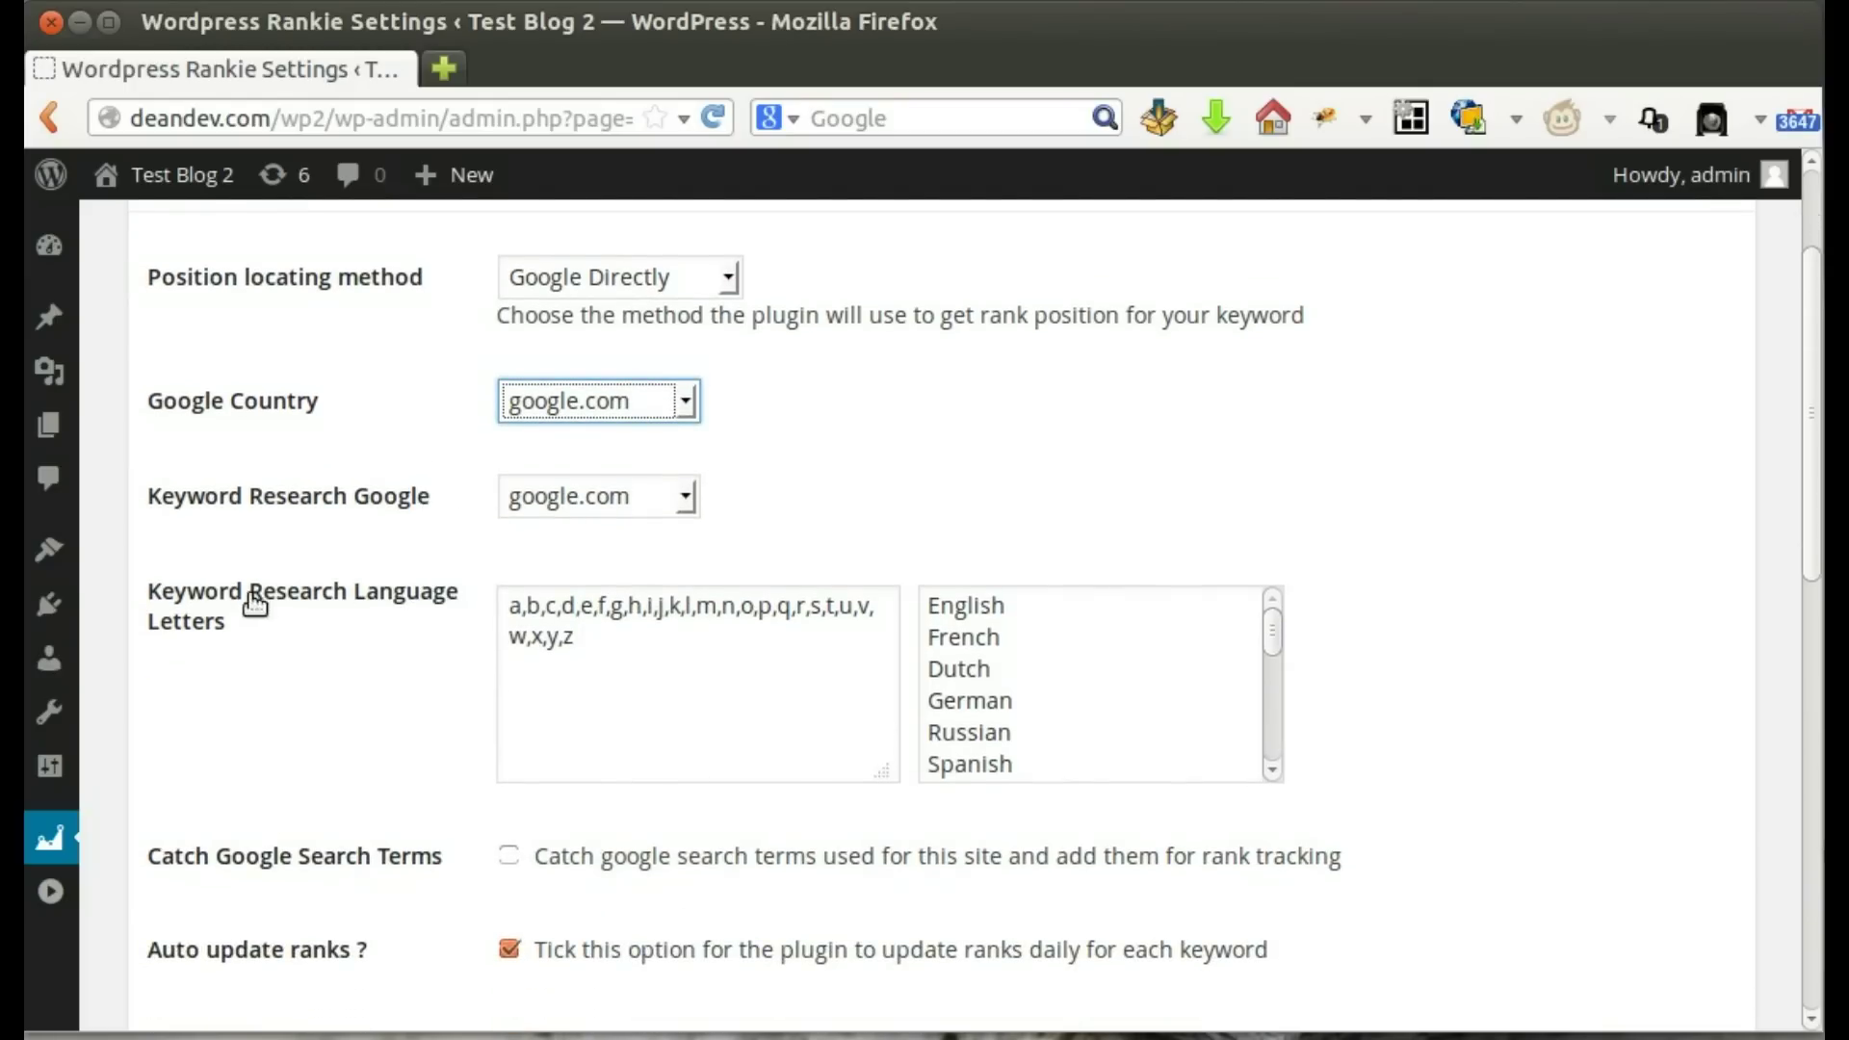
Pick Chinese from the language list so Keyword Research Language Letters holds Chinese characters
{"action": "left_click", "coordinate": [621, 655]}
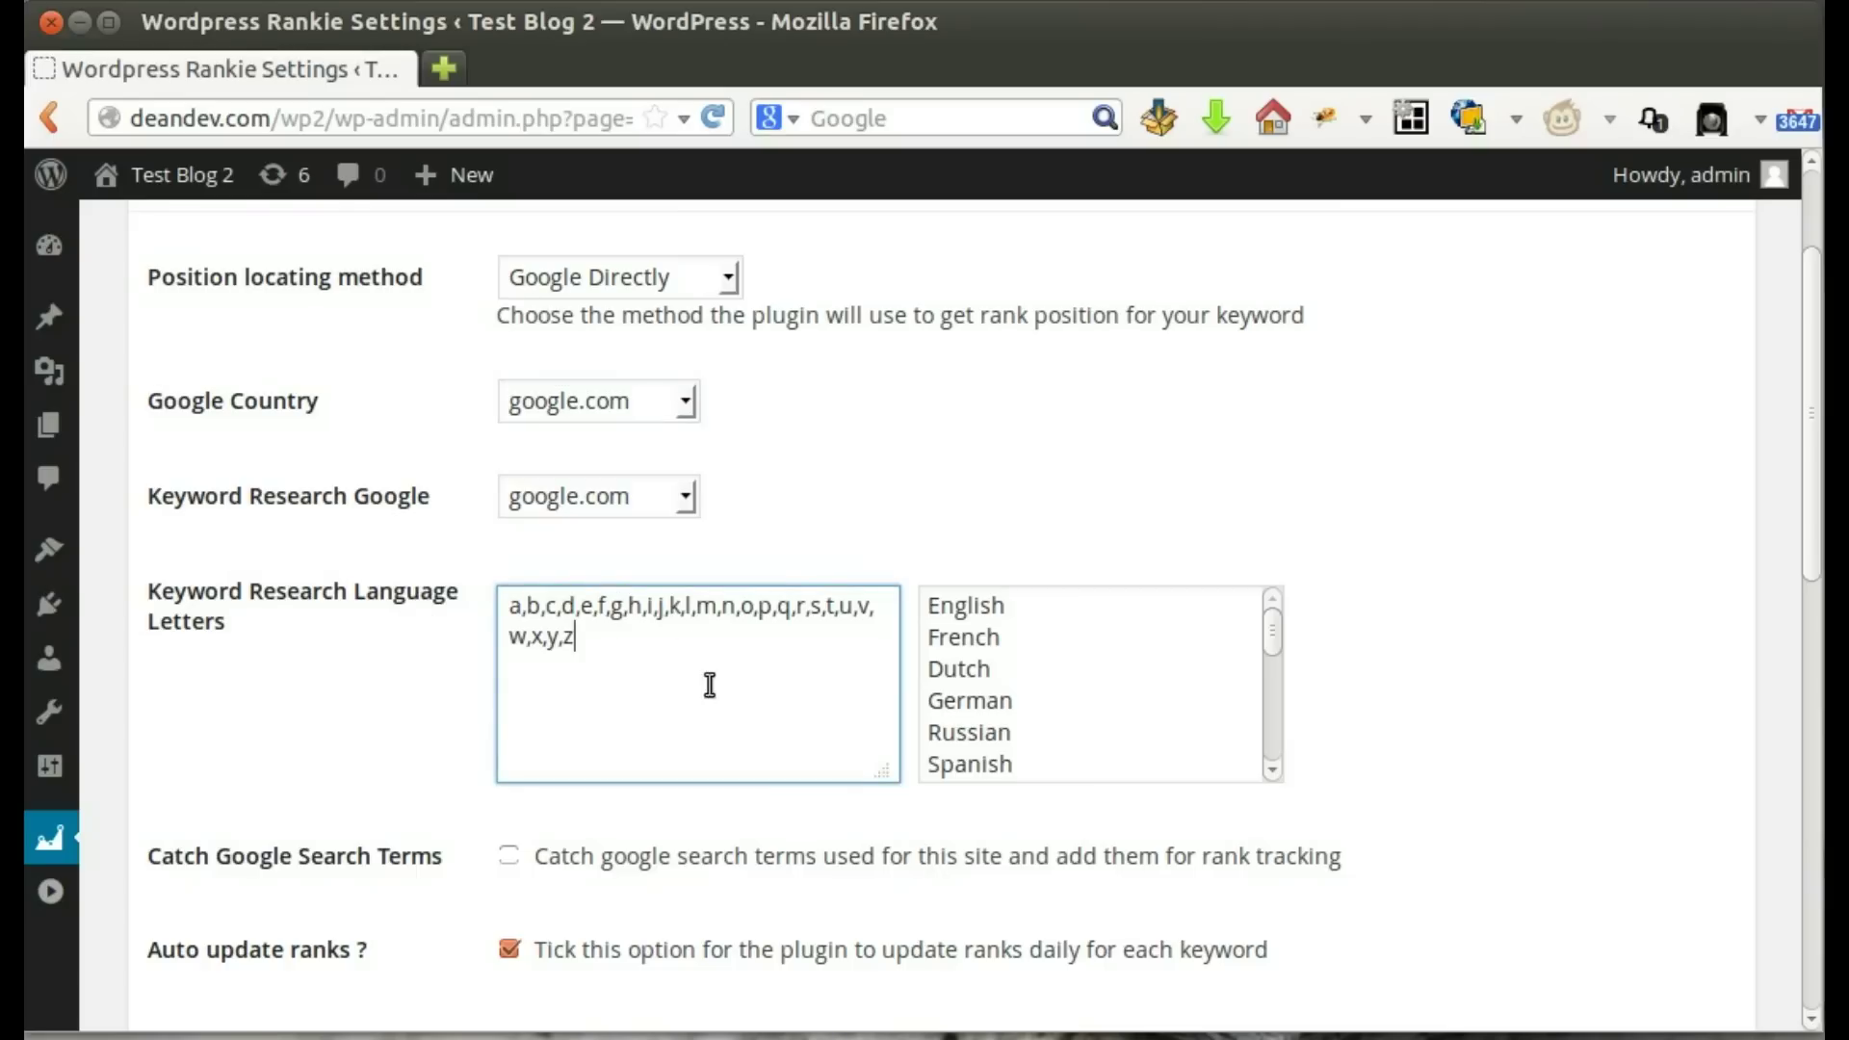
{"action": "scroll", "coordinate": [974, 669], "scroll_direction": "down", "scroll_amount": 3}
{"action": "scroll", "coordinate": [992, 686], "scroll_direction": "down", "scroll_amount": 3}
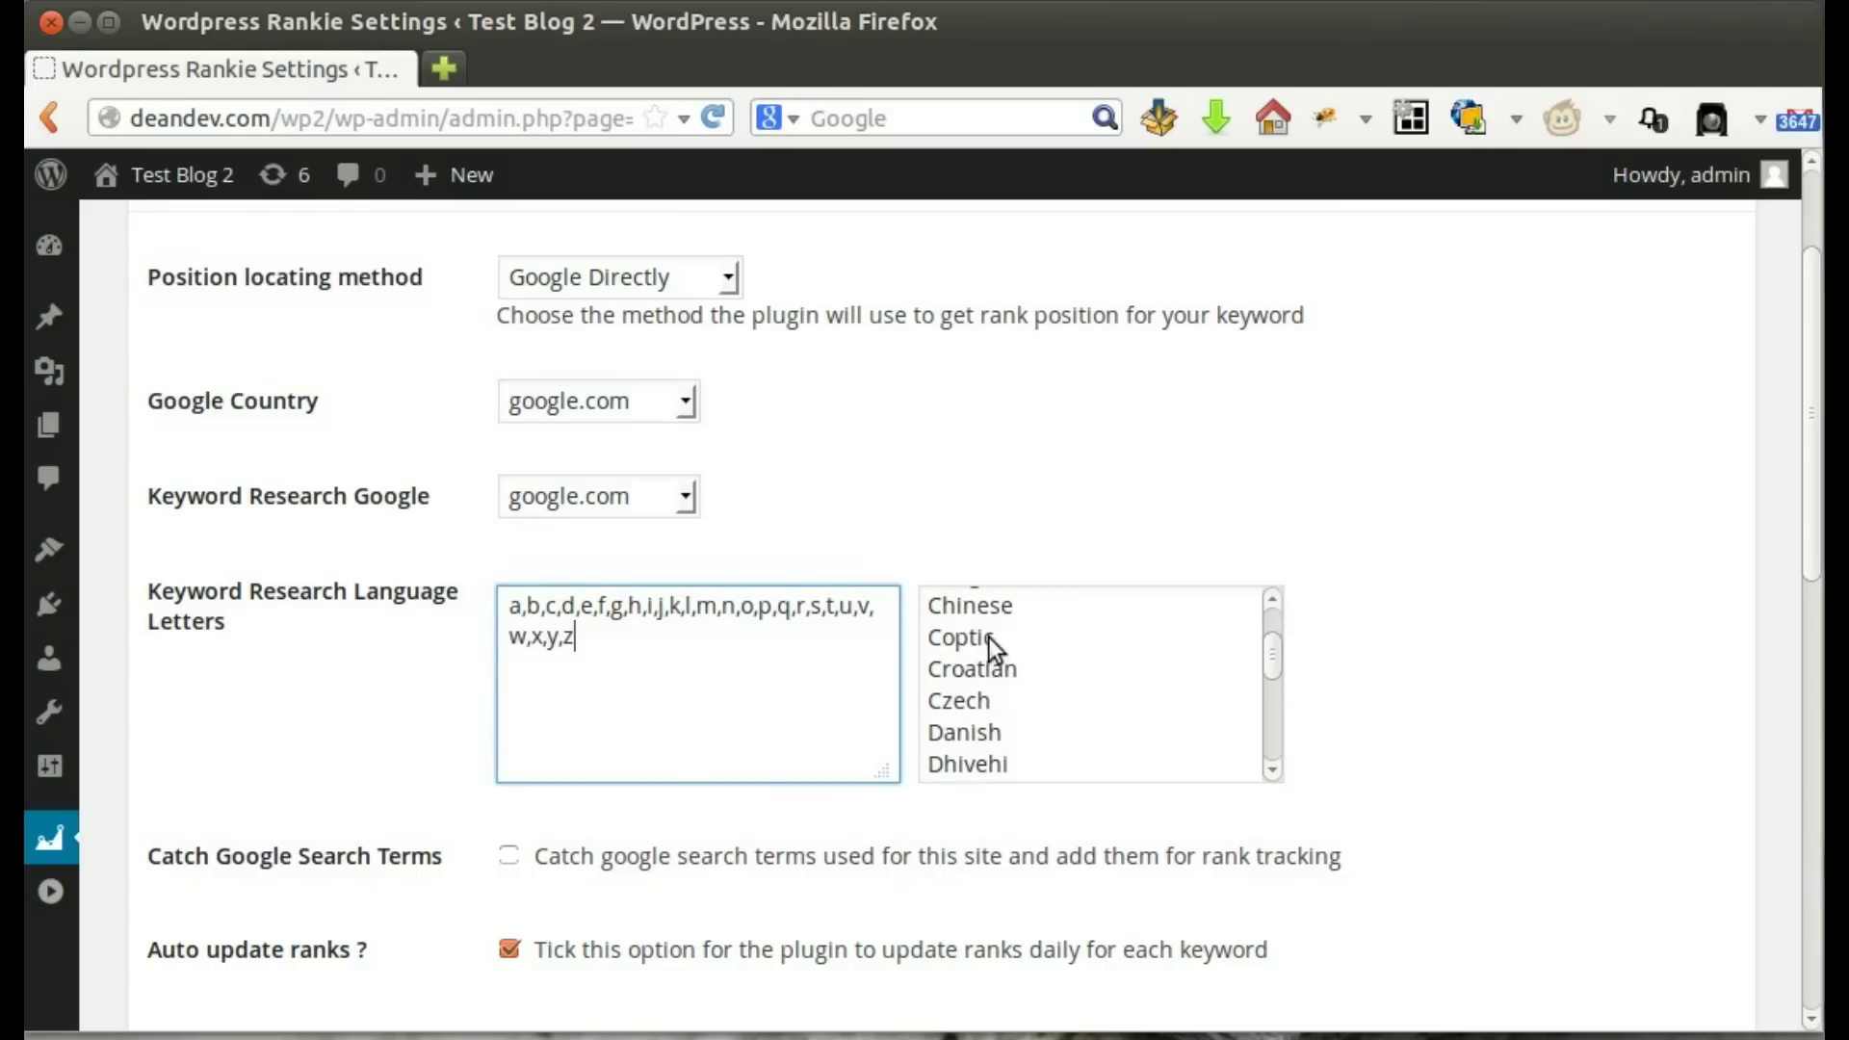
{"action": "left_click", "coordinate": [979, 605]}
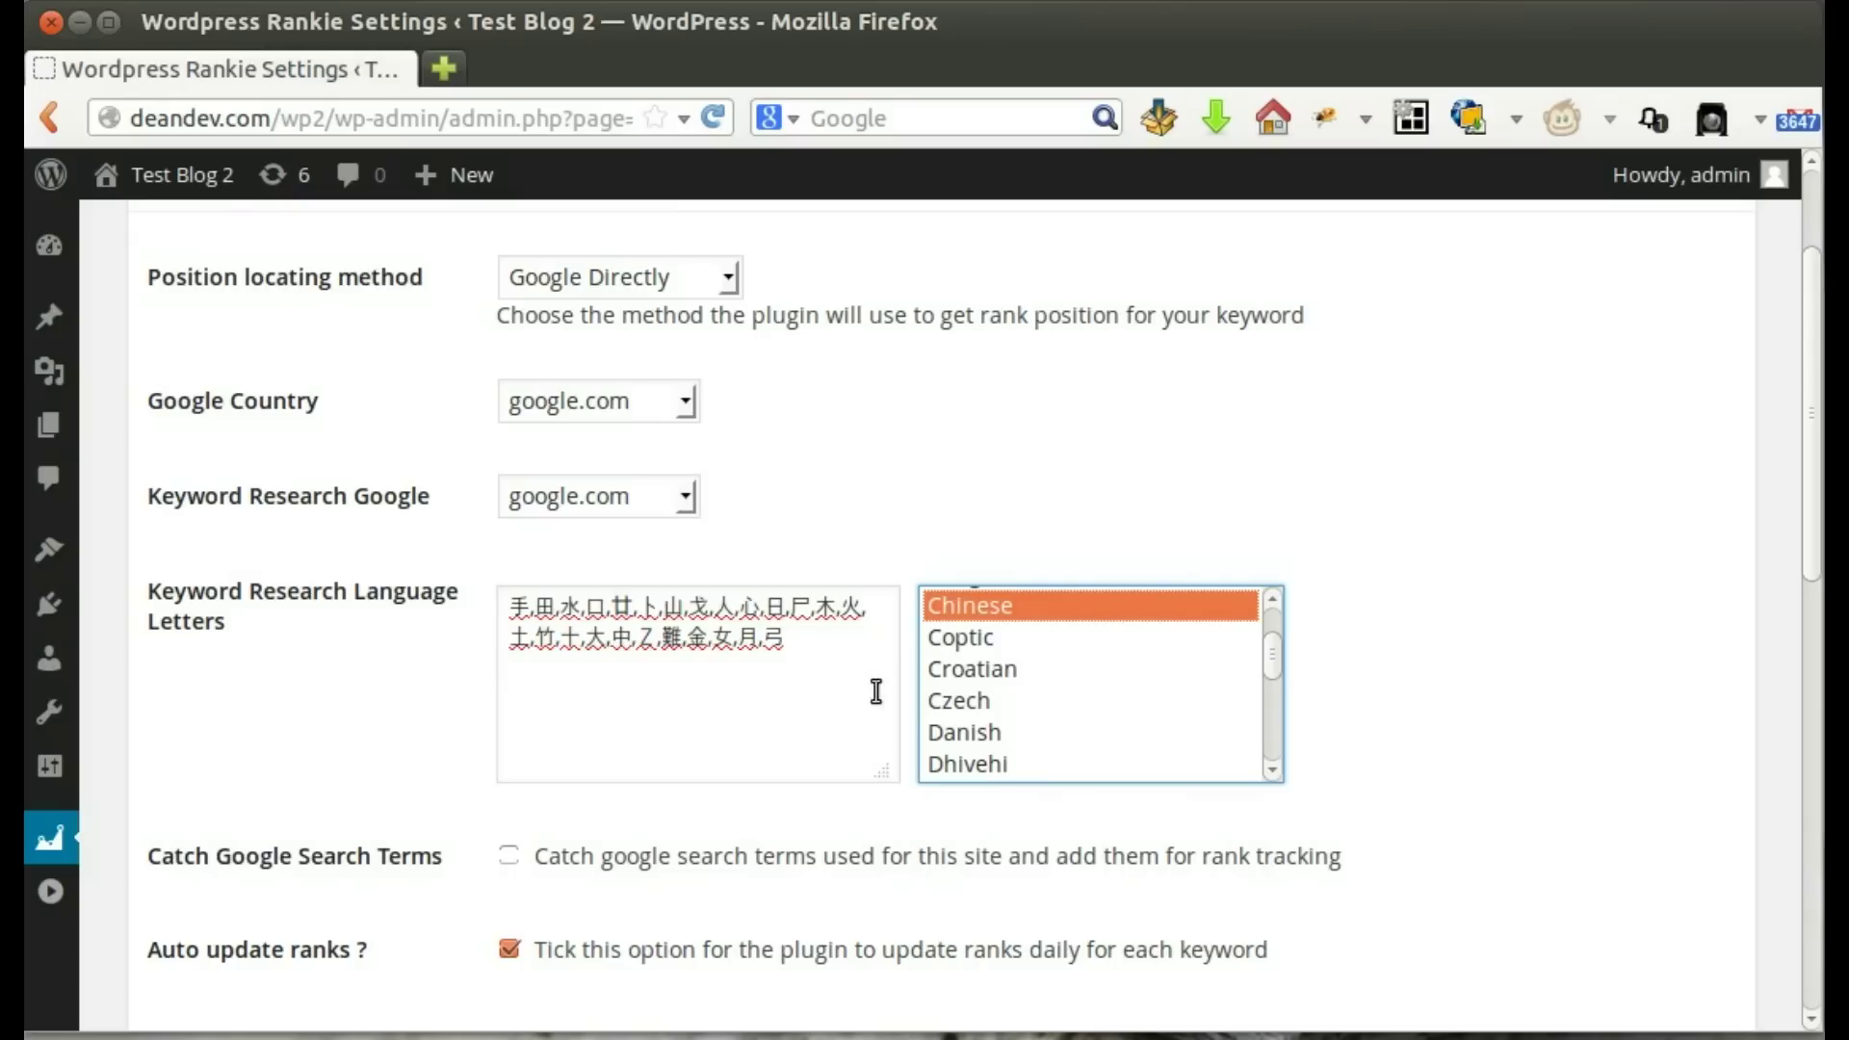
{"action": "left_click_drag", "start_coordinate": [871, 674], "coordinate": [445, 621]}
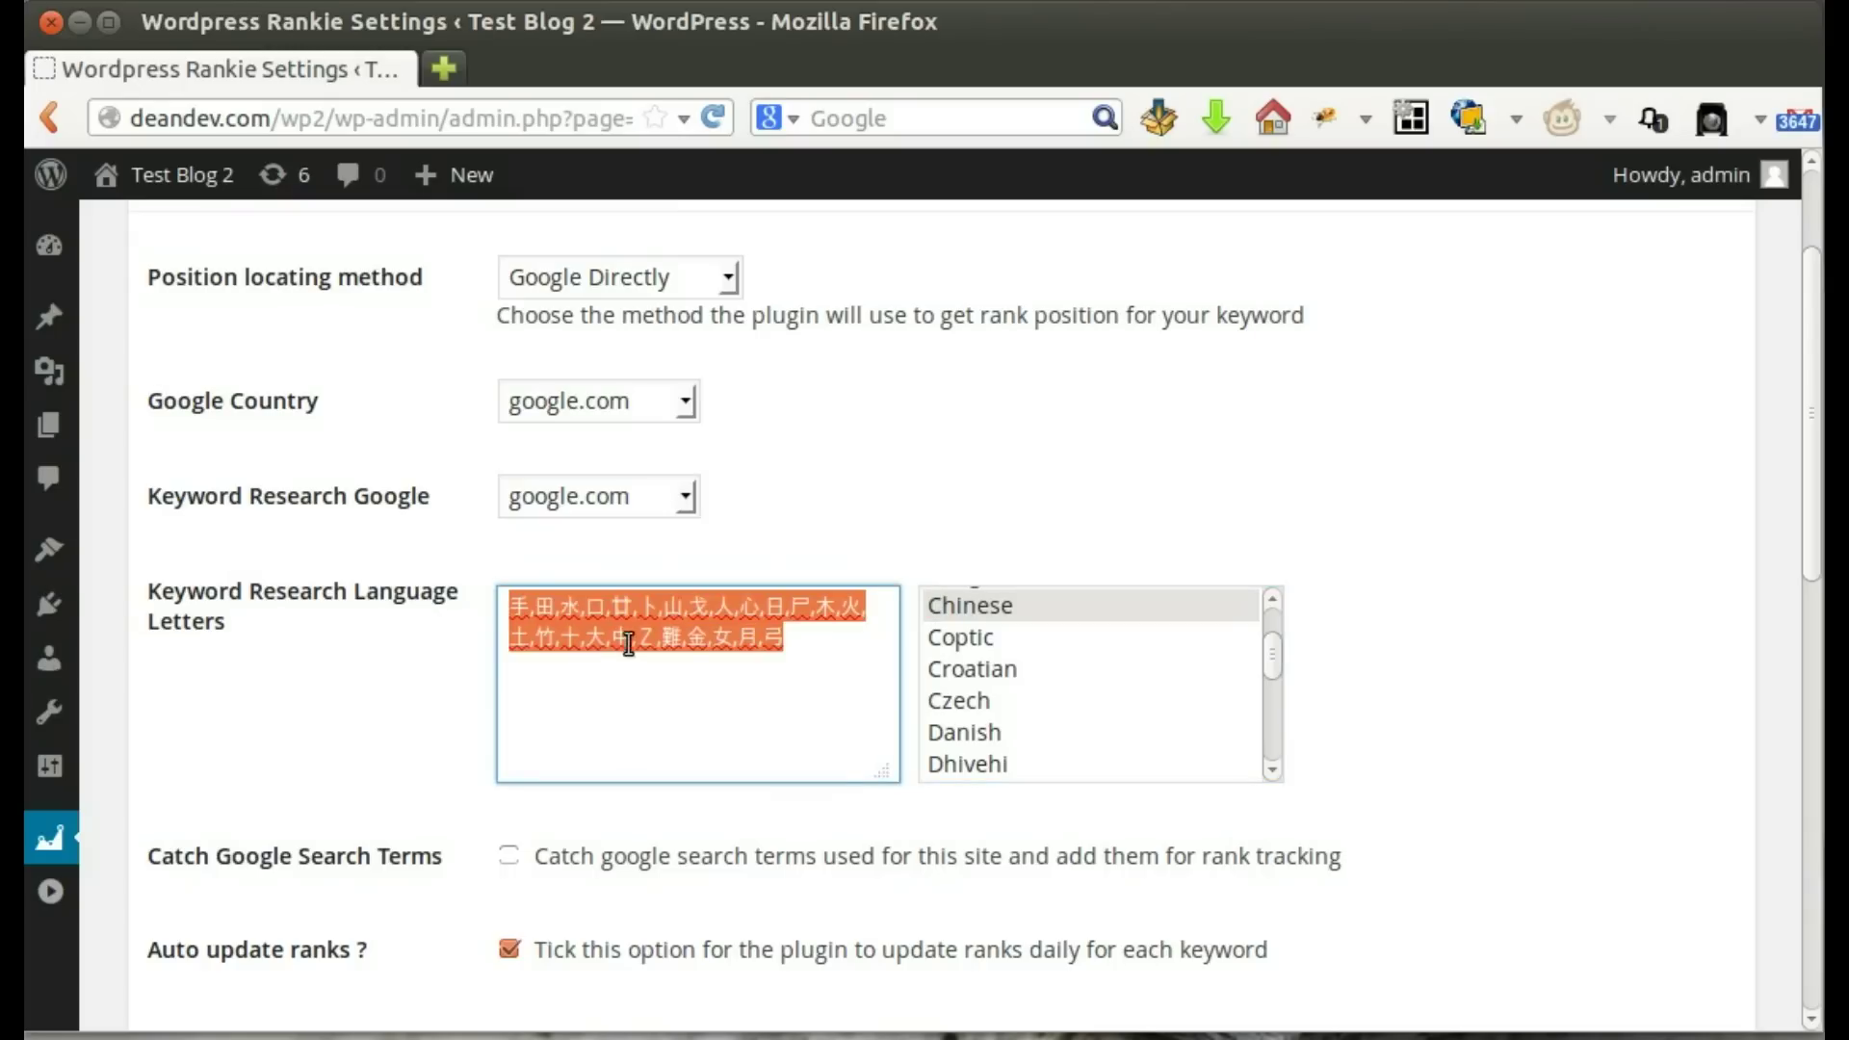
{"action": "left_click", "coordinate": [452, 688]}
{"action": "scroll", "coordinate": [450, 688], "scroll_direction": "down", "scroll_amount": 5}
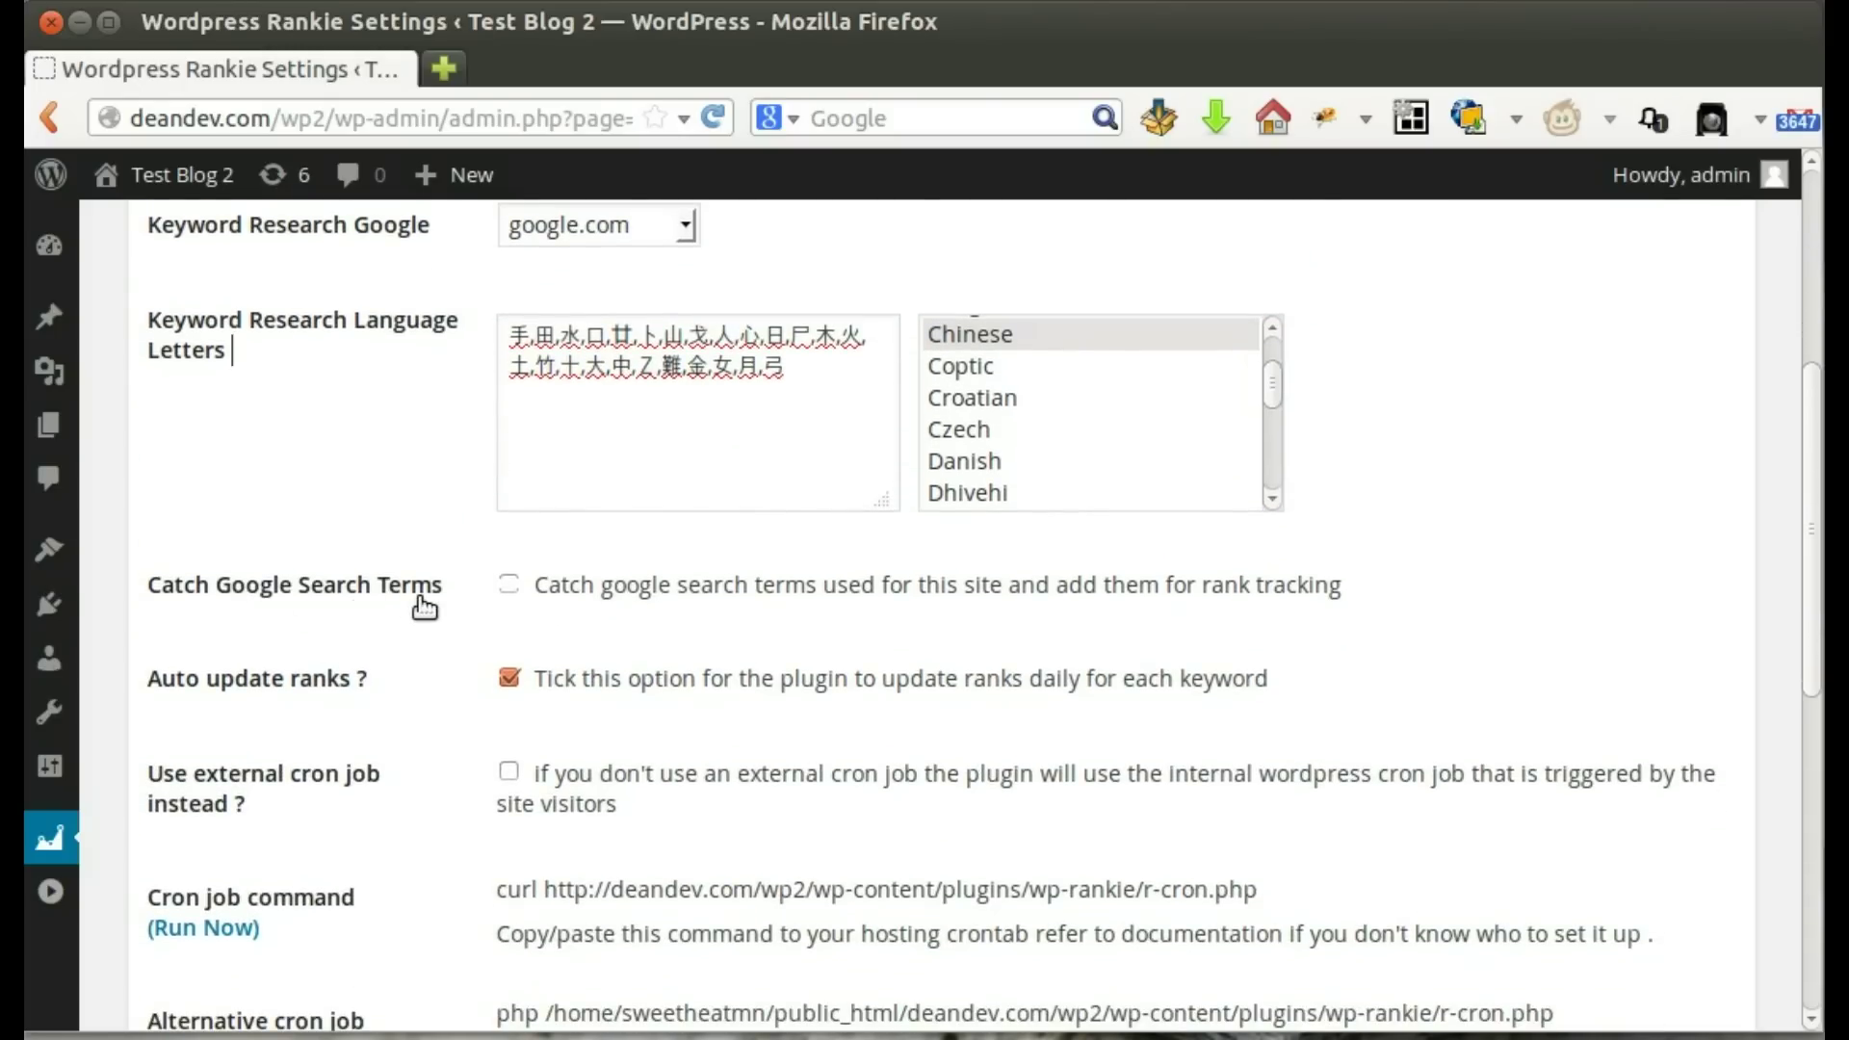
Tick Catch Google Search Terms, leaving Use external cron job unticked after toggling it
{"action": "left_click", "coordinate": [509, 590]}
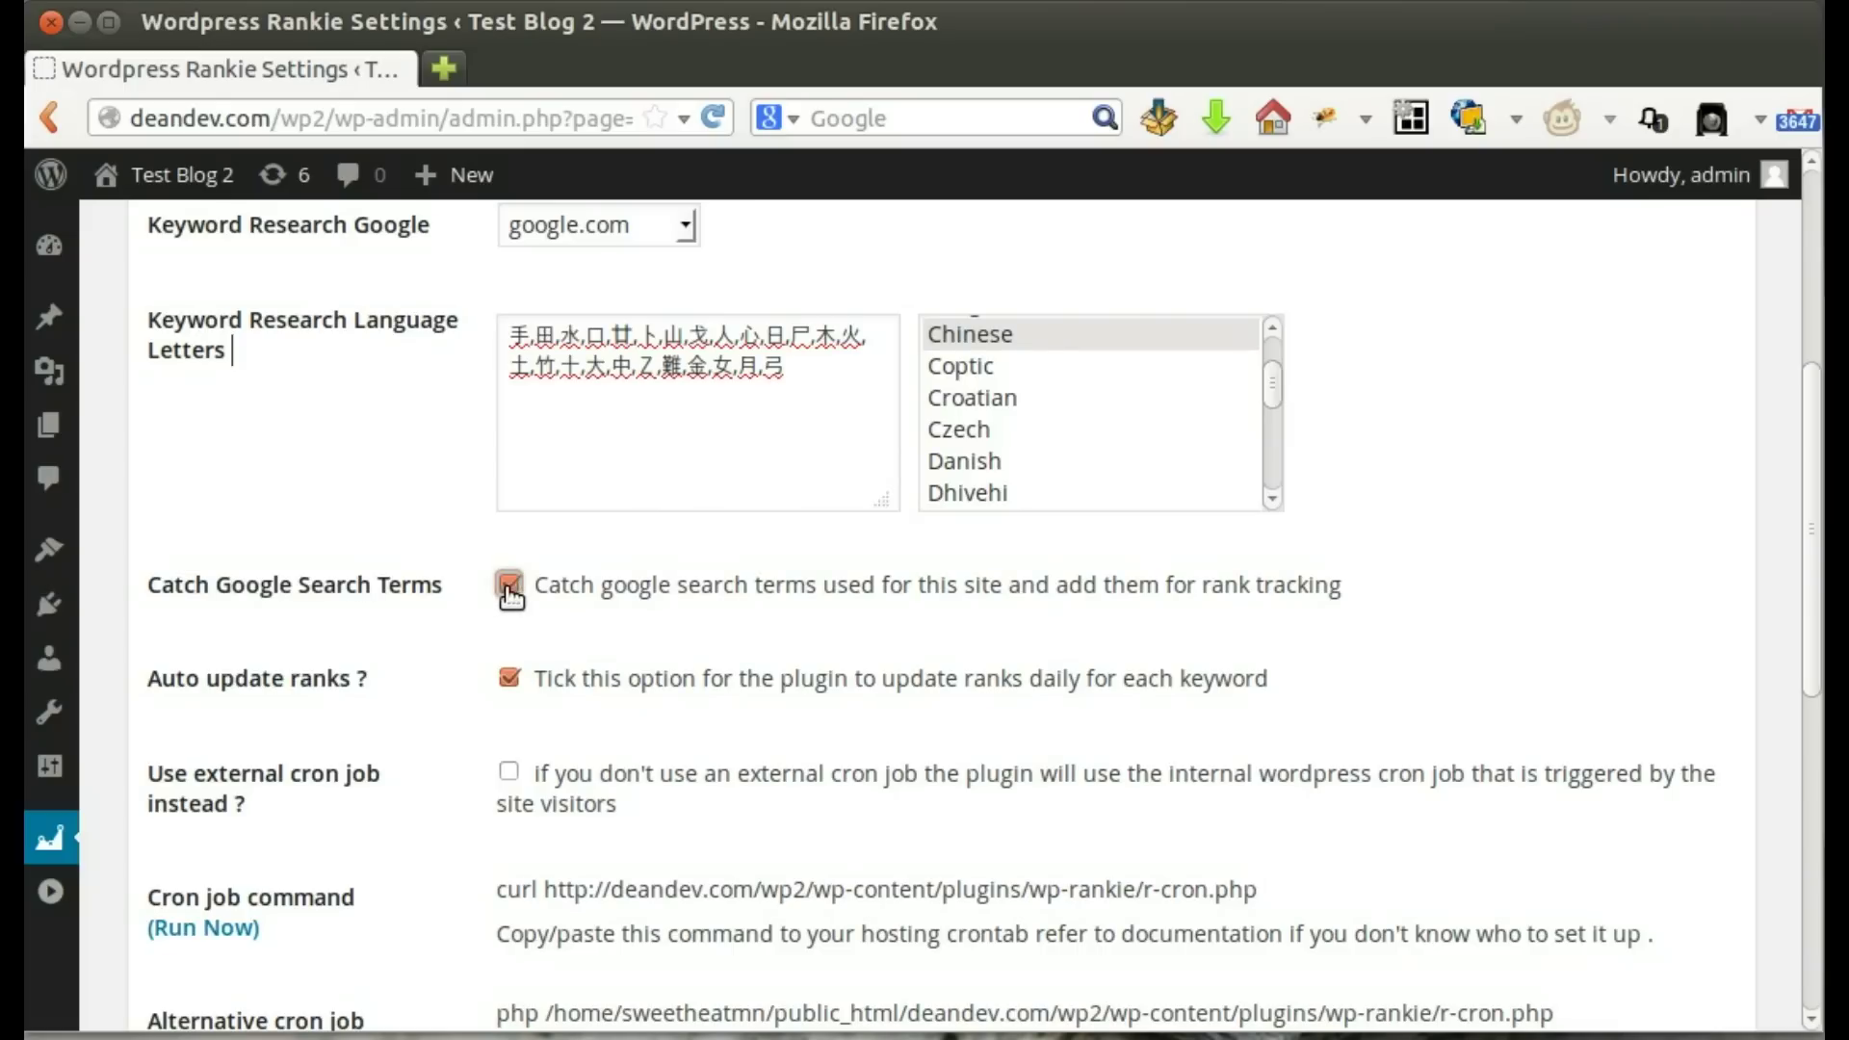
{"action": "left_click", "coordinate": [617, 609]}
{"action": "scroll", "coordinate": [617, 608], "scroll_direction": "down", "scroll_amount": 2}
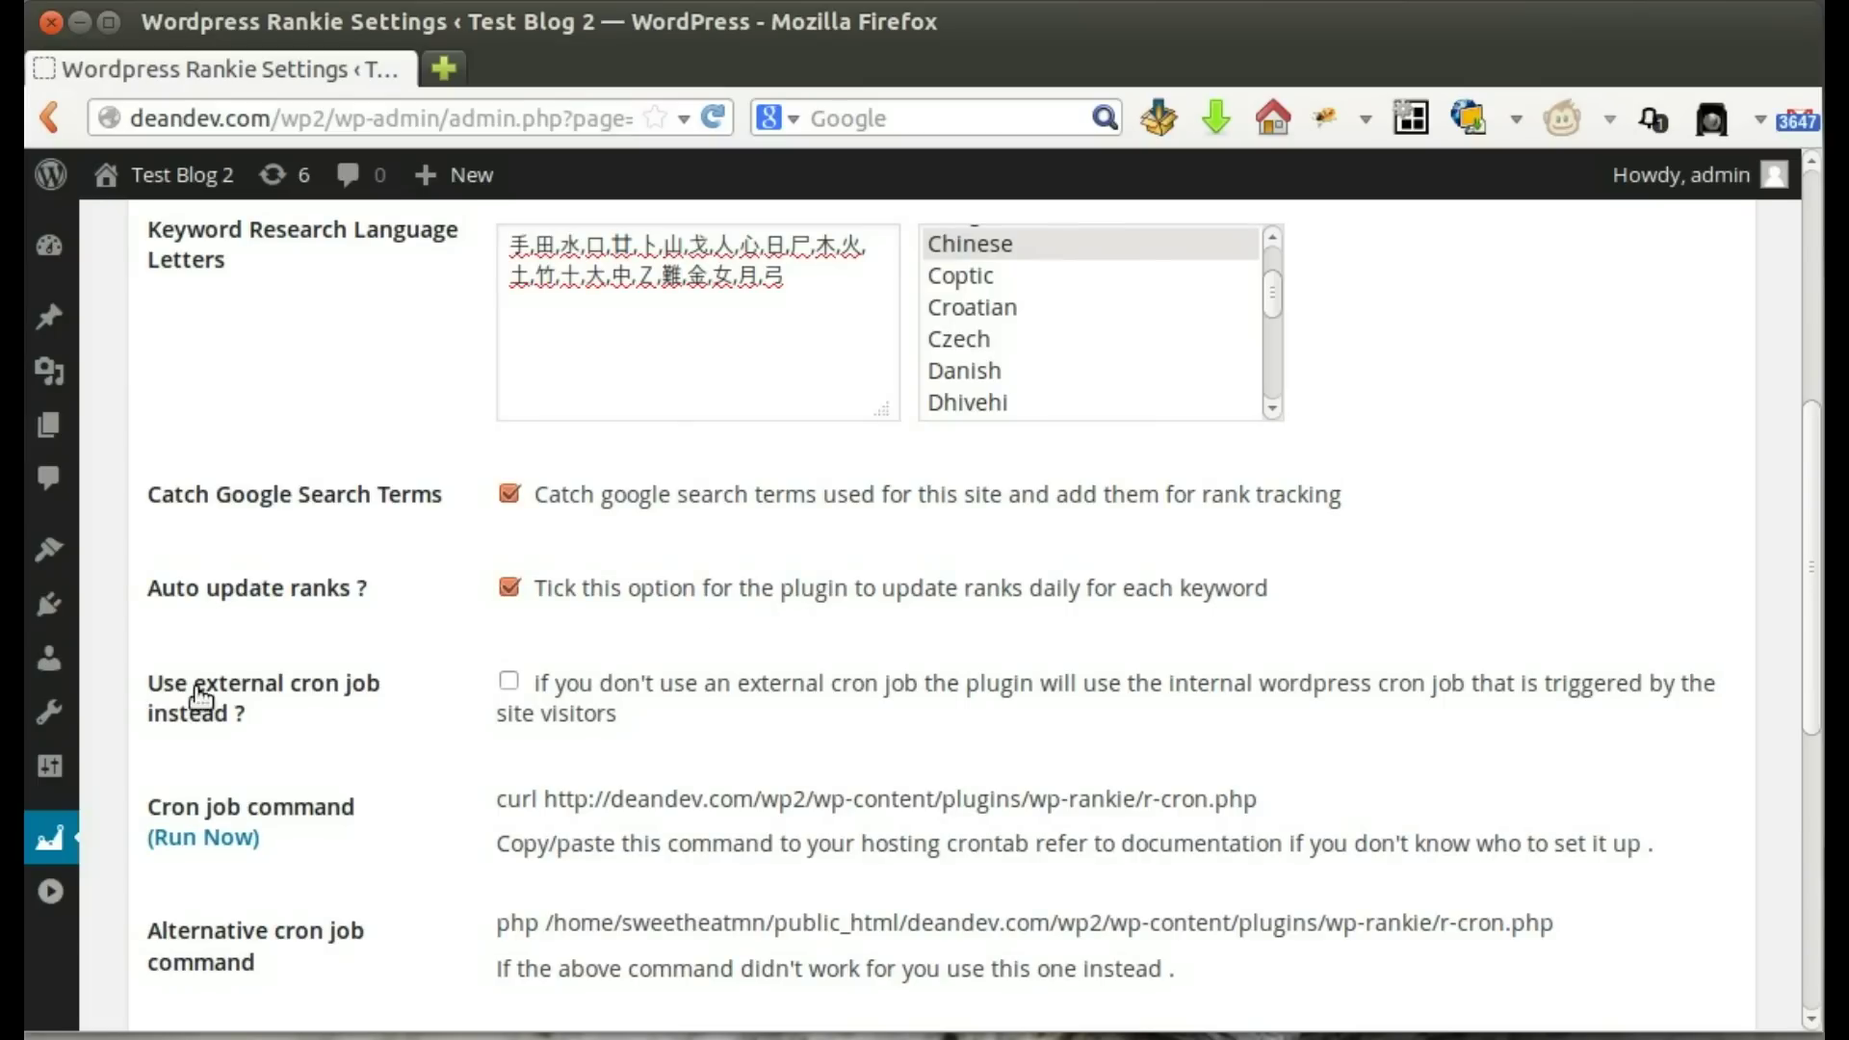
{"action": "left_click", "coordinate": [507, 683]}
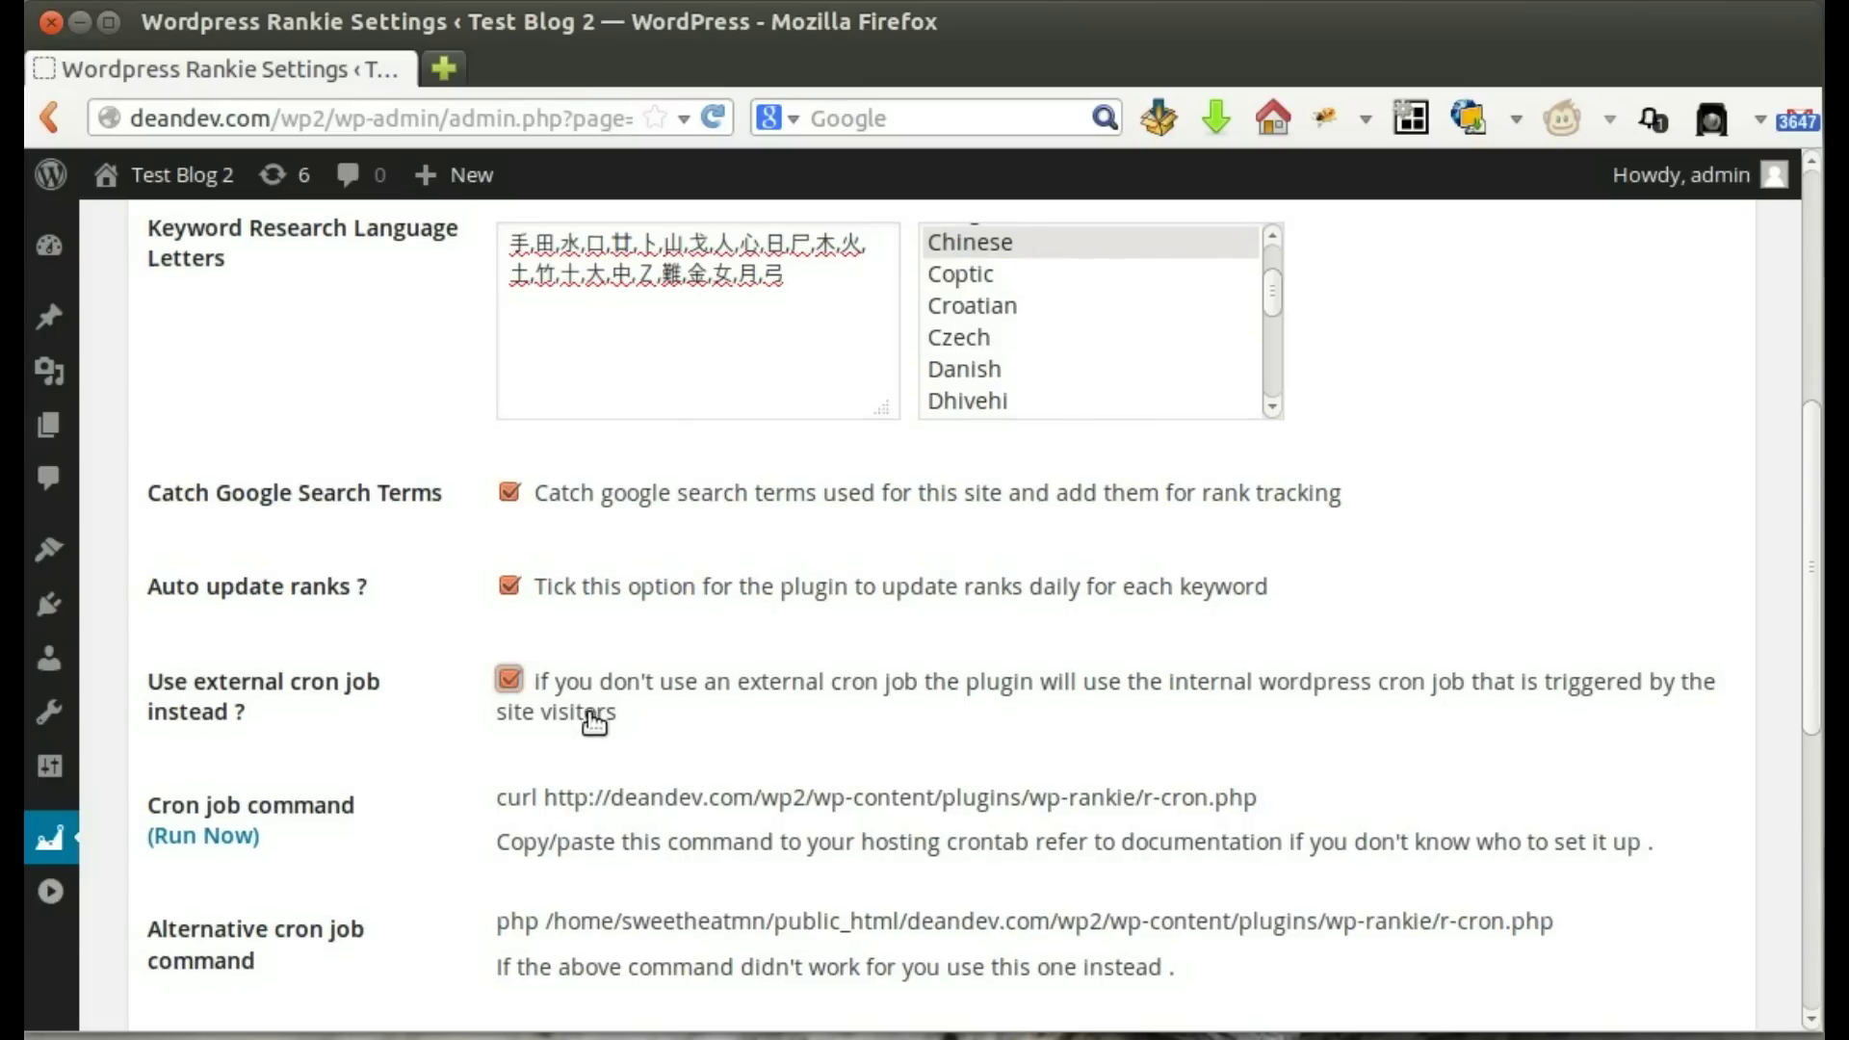
{"action": "scroll", "coordinate": [595, 723], "scroll_direction": "down", "scroll_amount": 2}
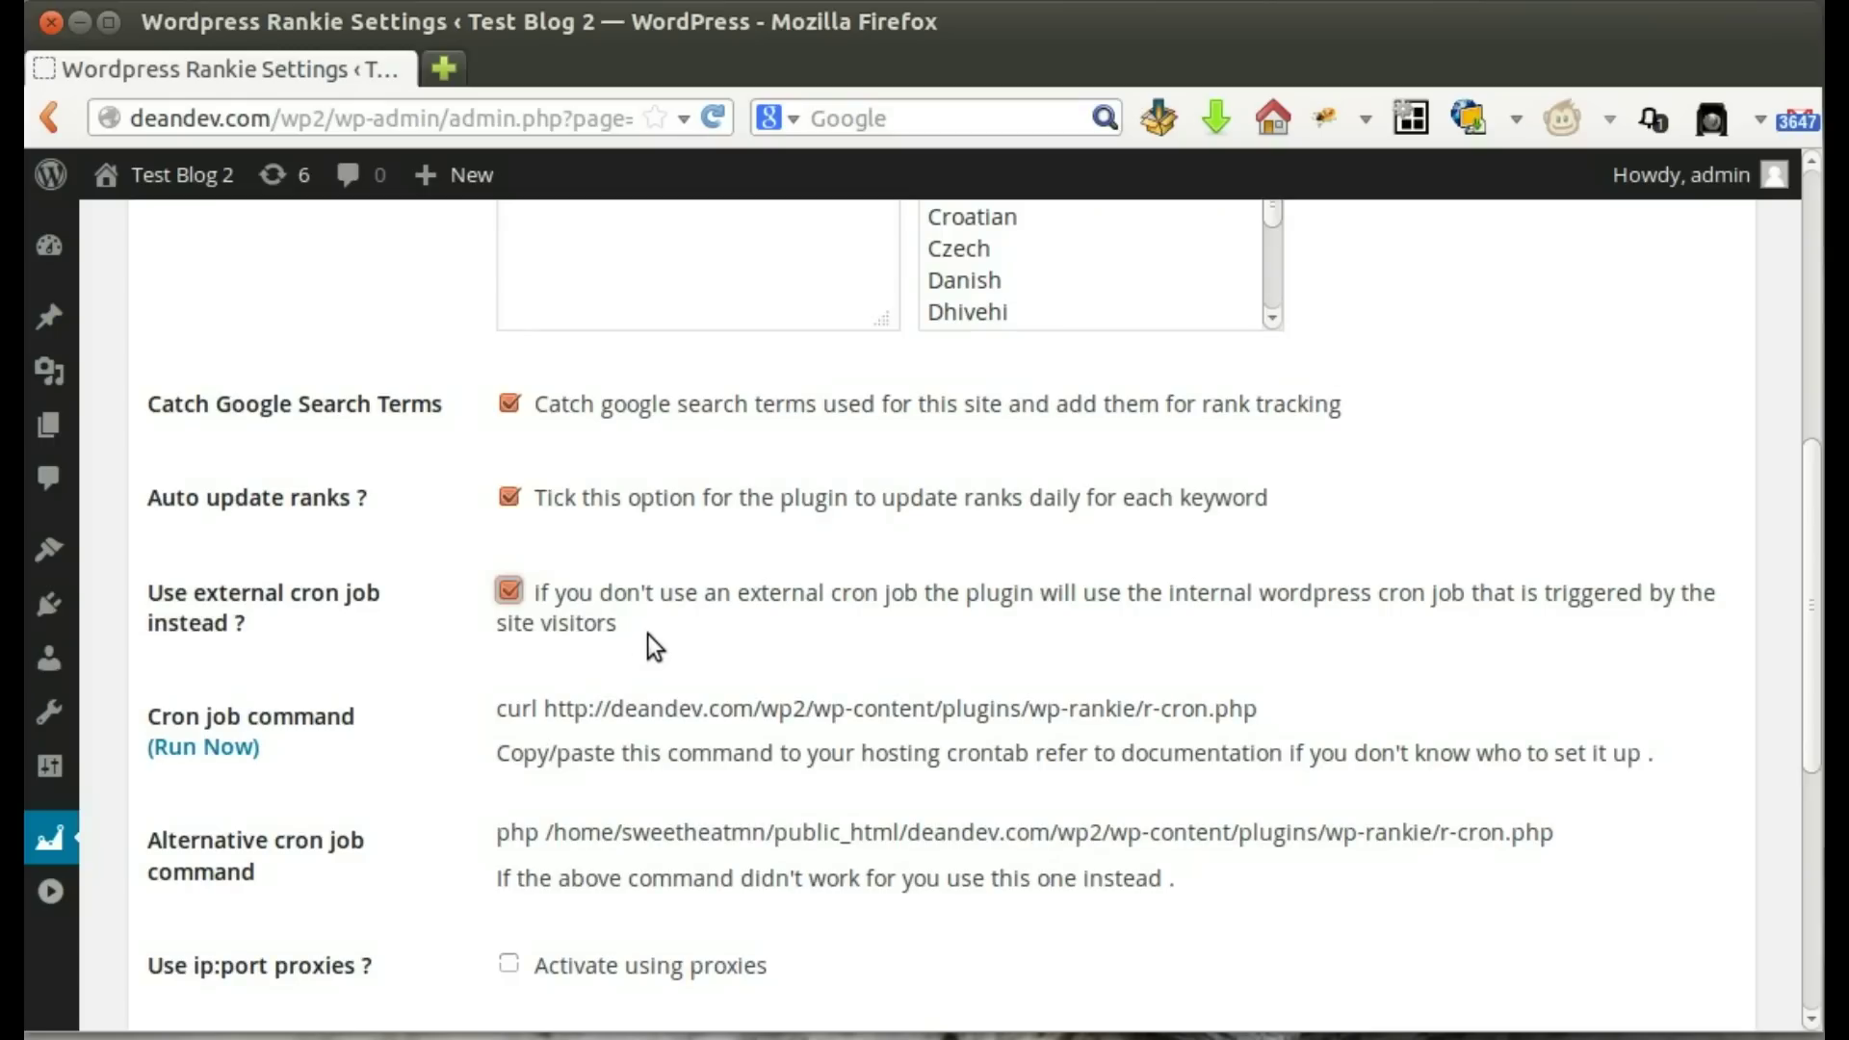
{"action": "left_click", "coordinate": [504, 595]}
{"action": "scroll", "coordinate": [328, 684], "scroll_direction": "down", "scroll_amount": 2}
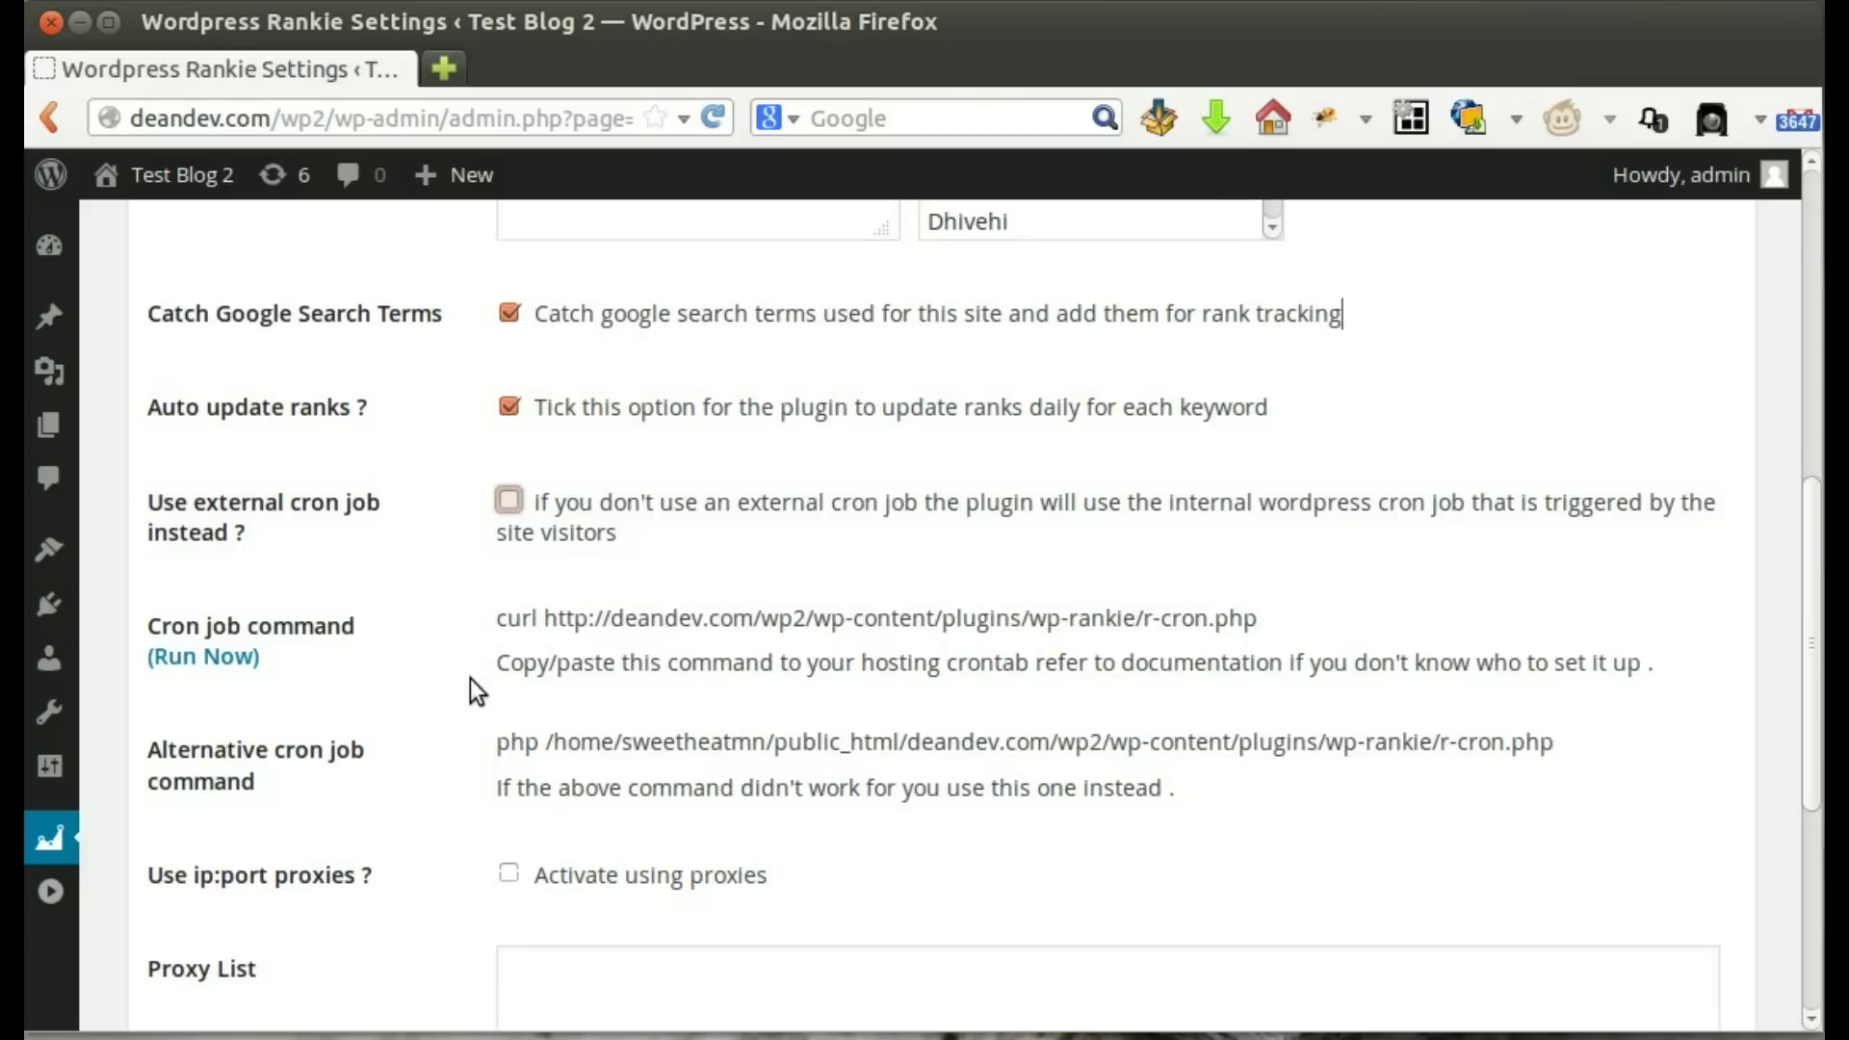
{"action": "scroll", "coordinate": [470, 679], "scroll_direction": "down", "scroll_amount": 4}
Tick Activate using proxies, leaving the Proxy List box empty
{"action": "left_click", "coordinate": [508, 692]}
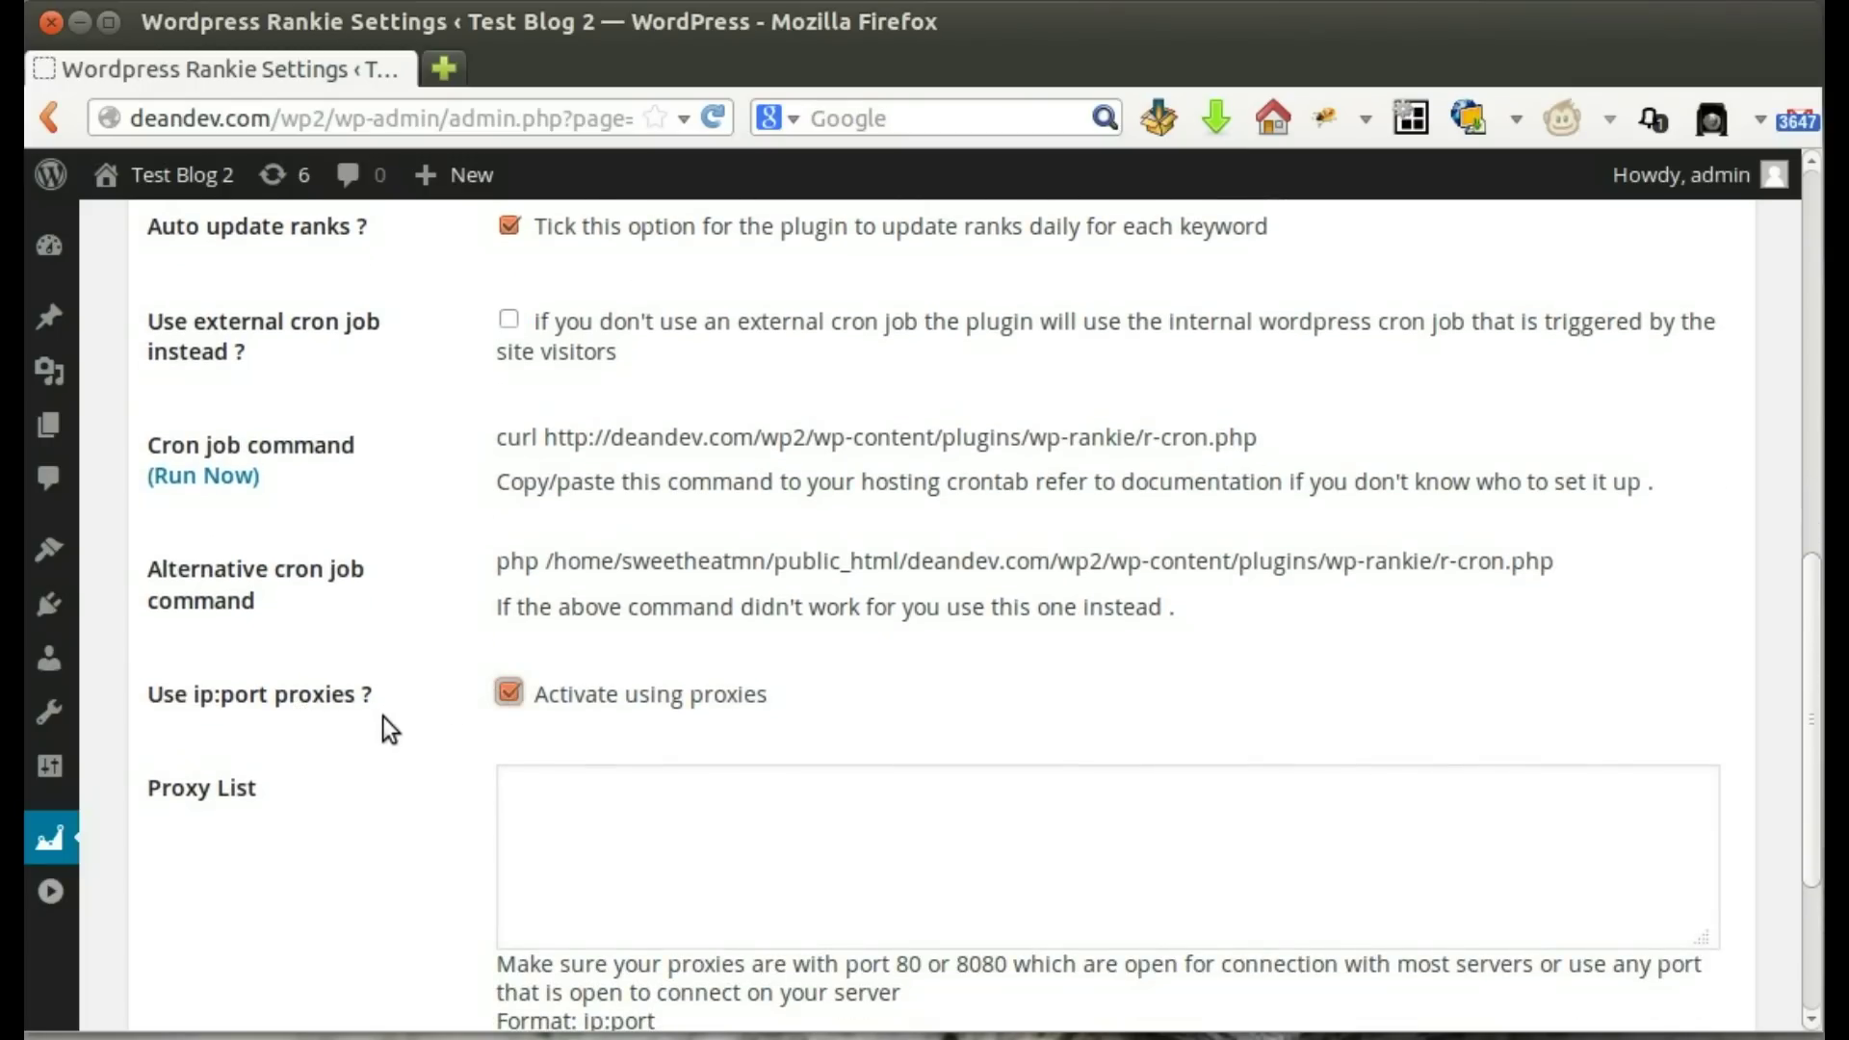
{"action": "scroll", "coordinate": [384, 716], "scroll_direction": "down", "scroll_amount": 2}
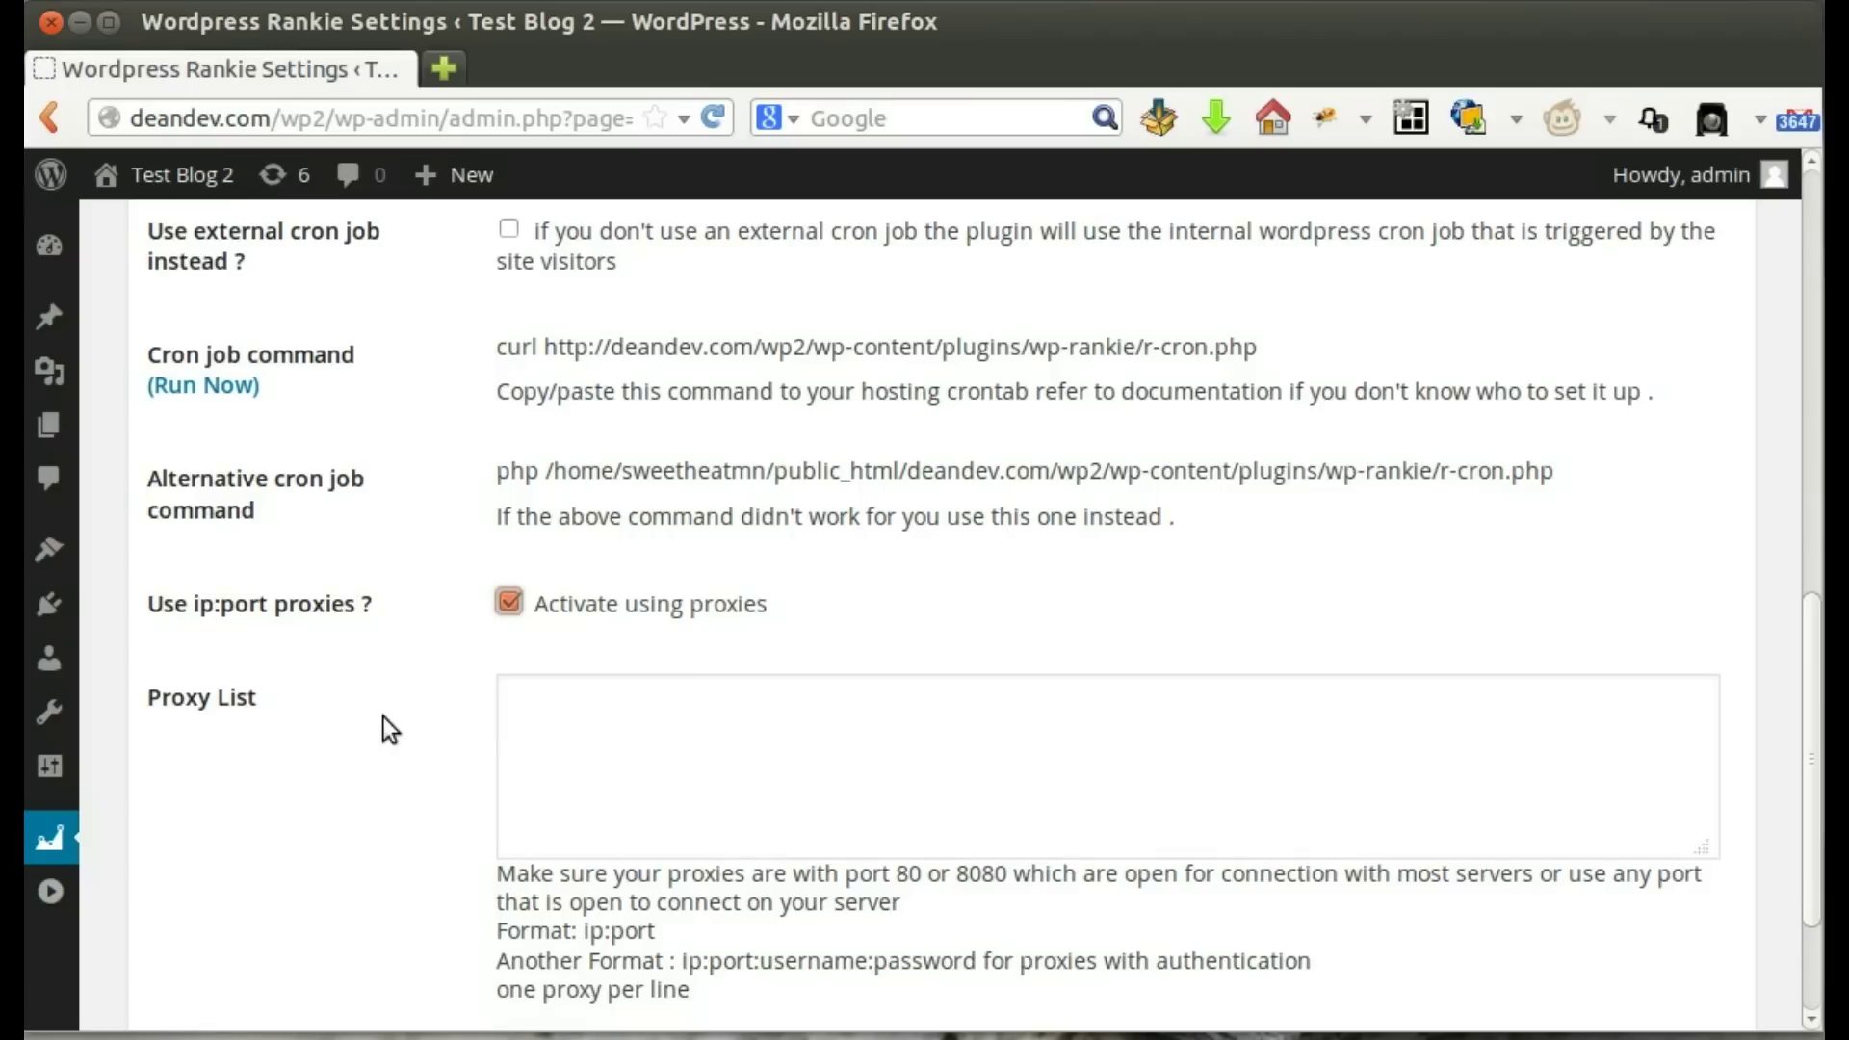
{"action": "left_click", "coordinate": [595, 722]}
{"action": "scroll", "coordinate": [567, 819], "scroll_direction": "down", "scroll_amount": 2}
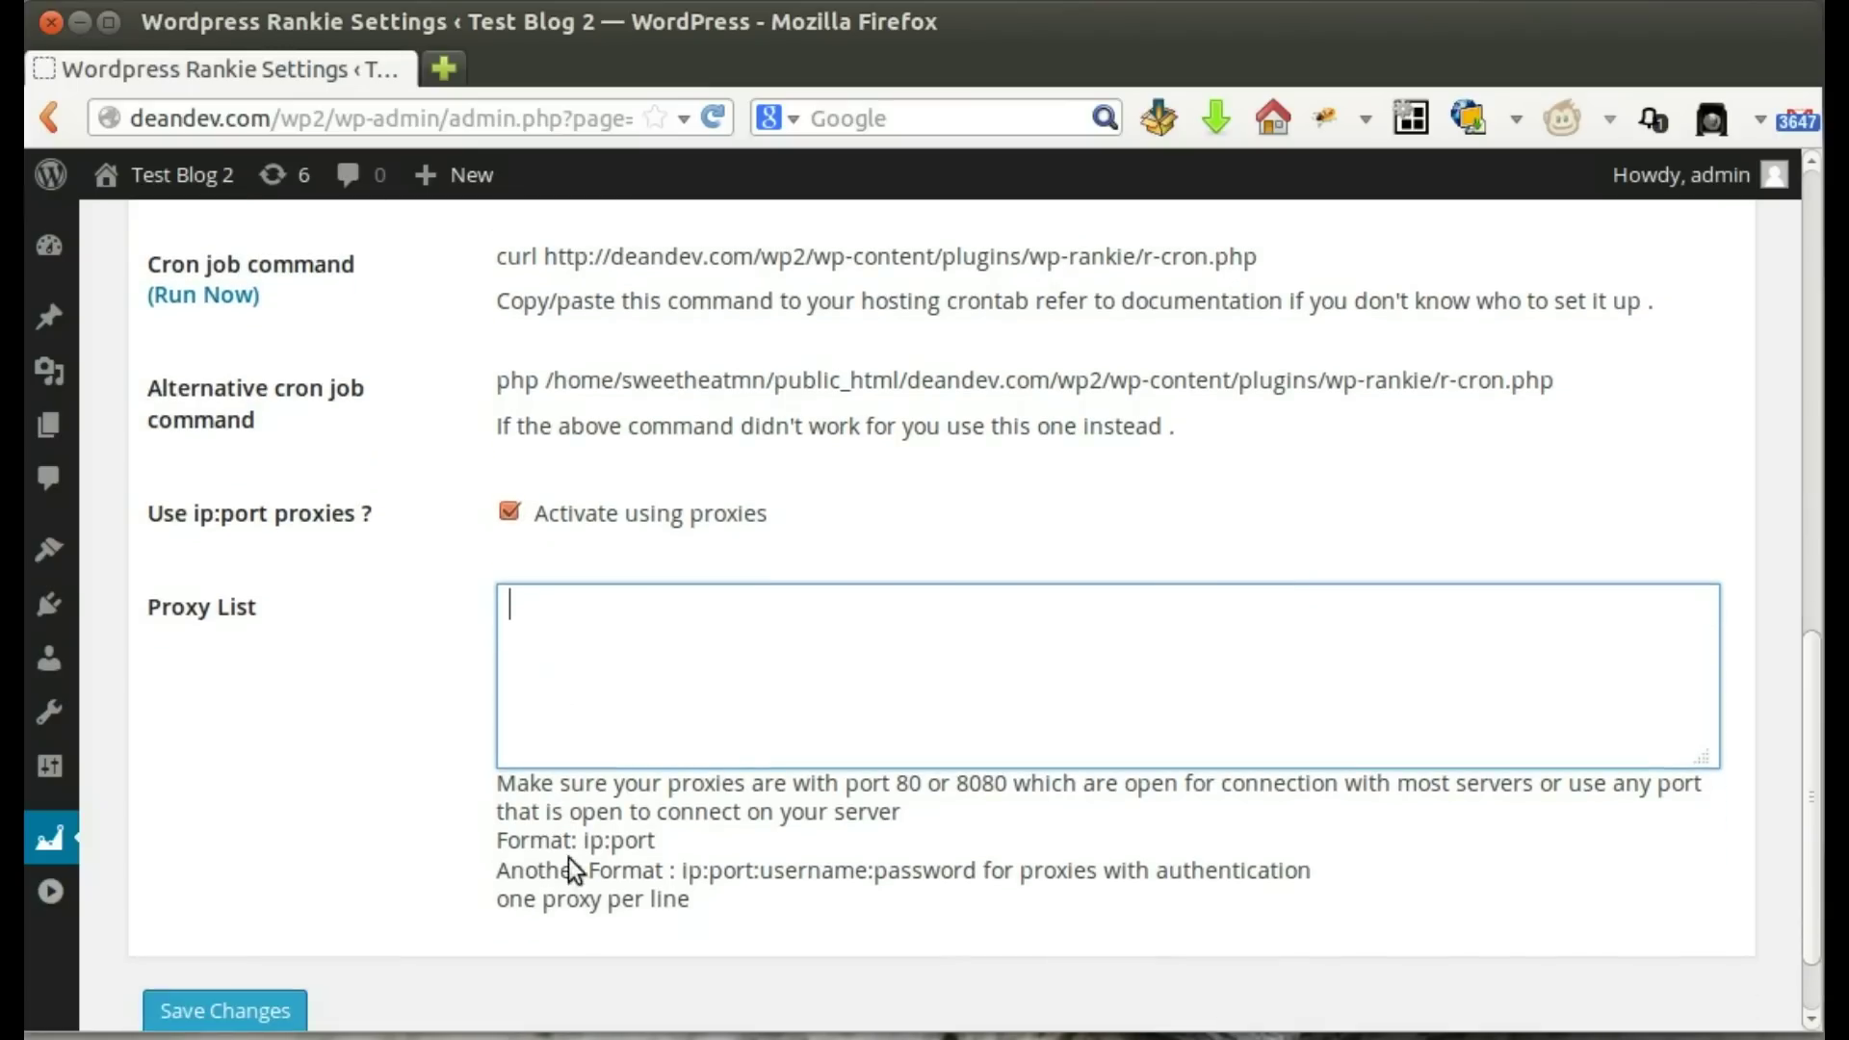
{"action": "scroll", "coordinate": [587, 836], "scroll_direction": "up", "scroll_amount": 12}
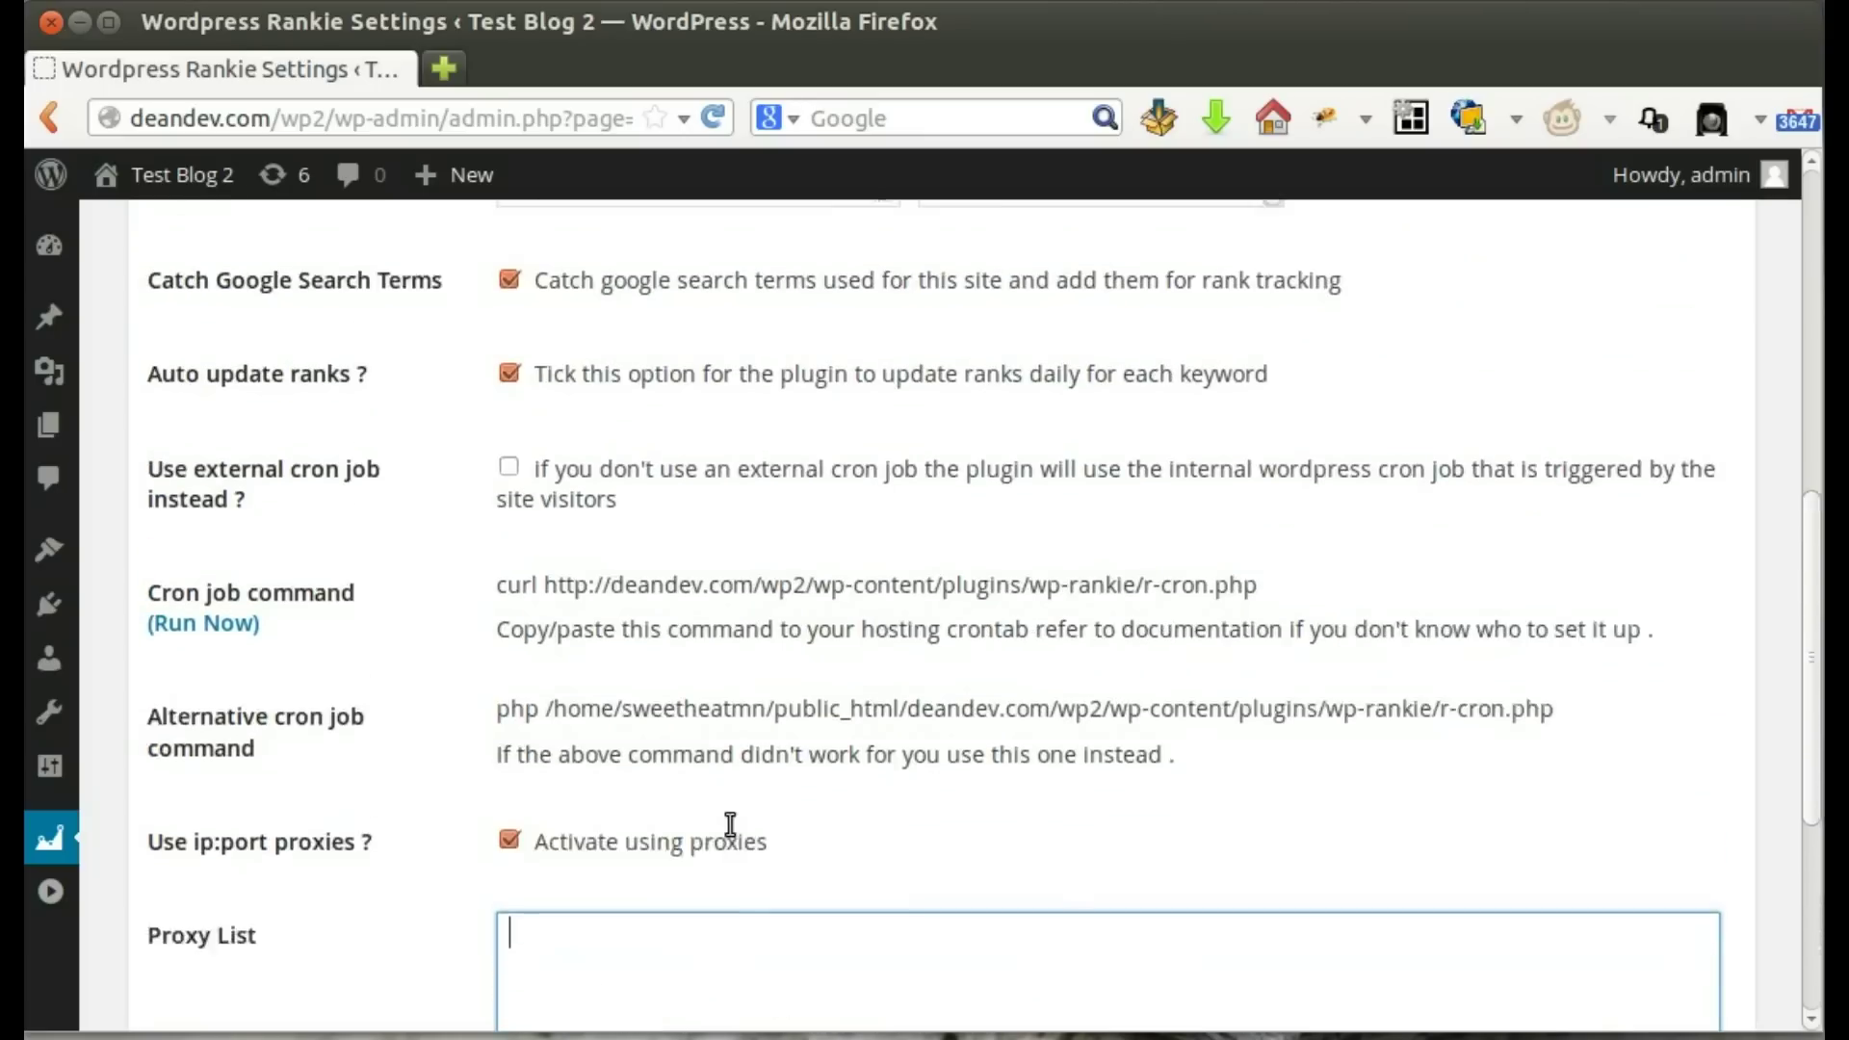
{"action": "scroll", "coordinate": [727, 822], "scroll_direction": "up", "scroll_amount": 1}
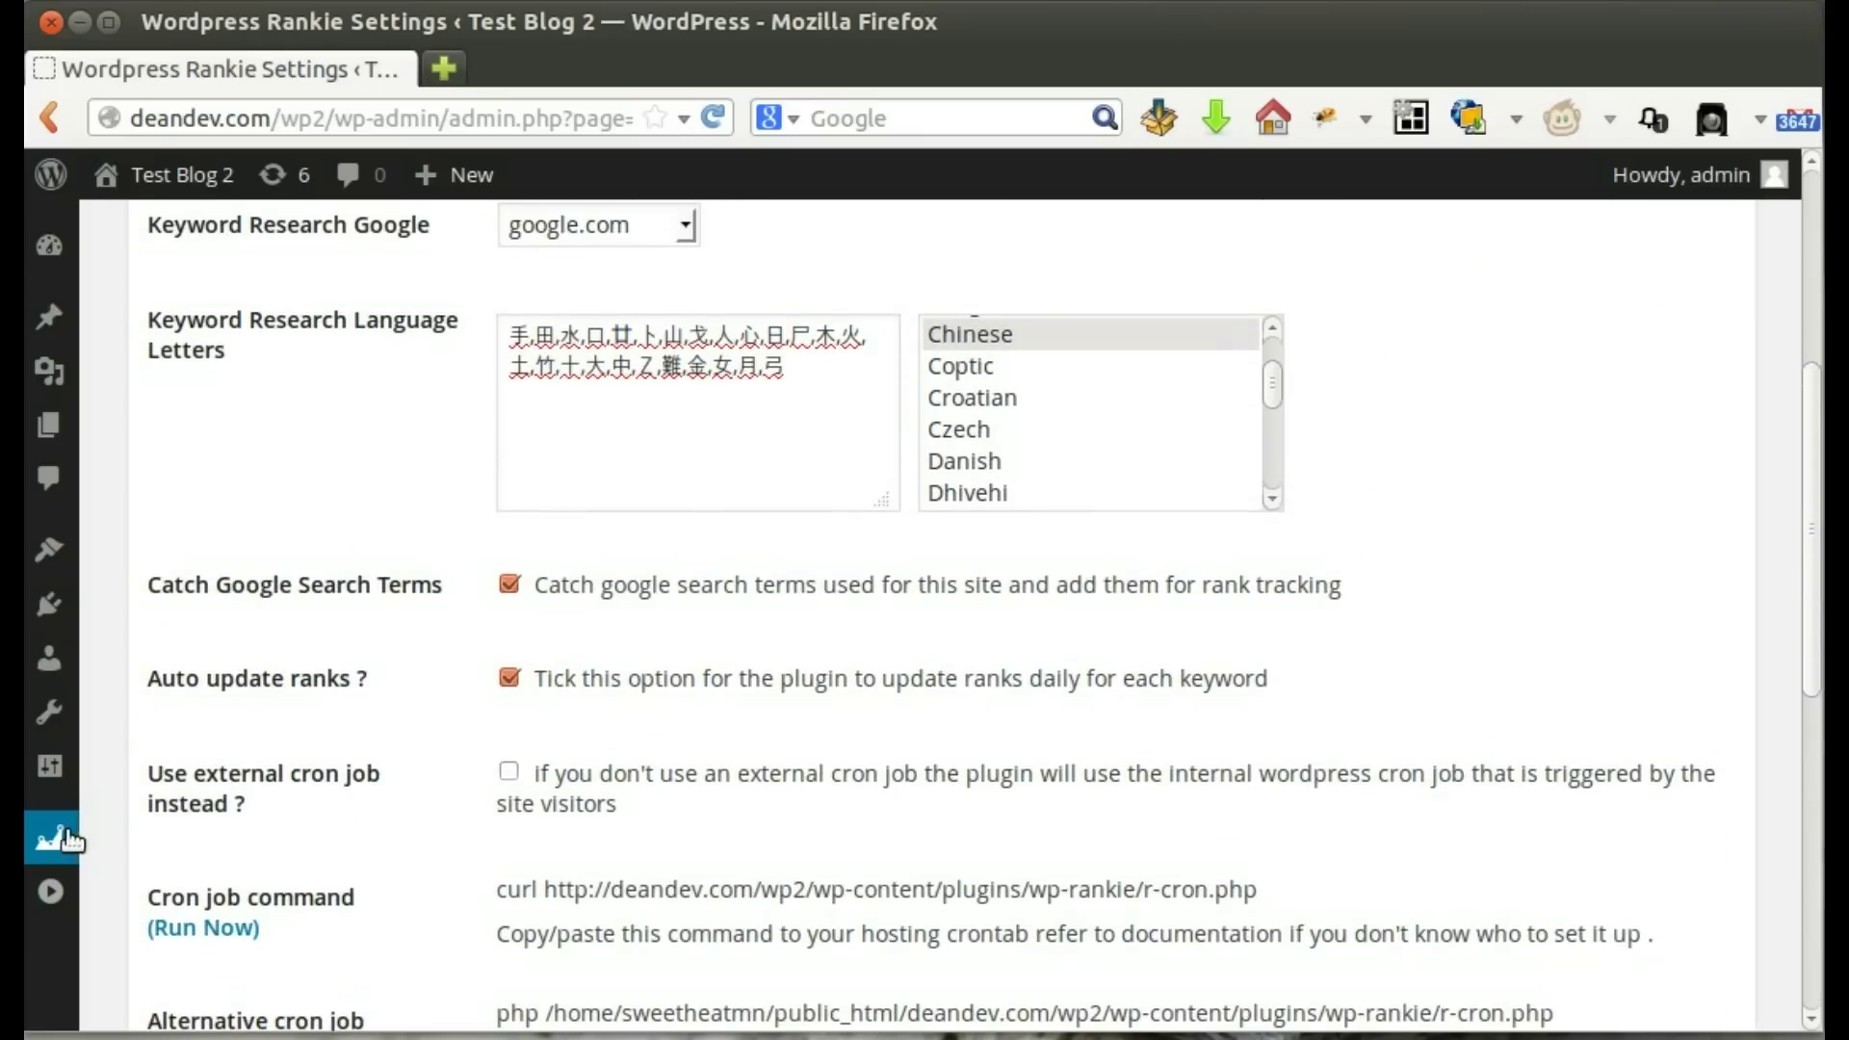